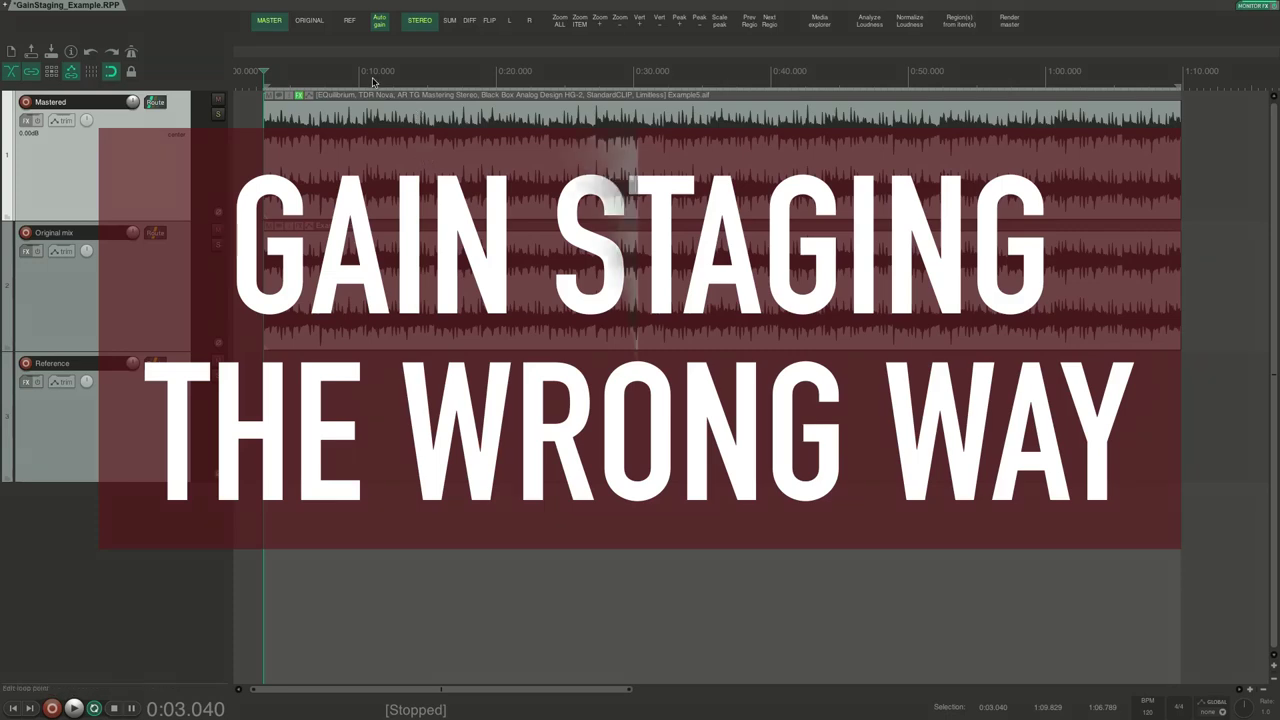
Step: Open the mastered item's effects chain and play the song, alternating between the master and the original mix to compare them
left_click(299, 93)
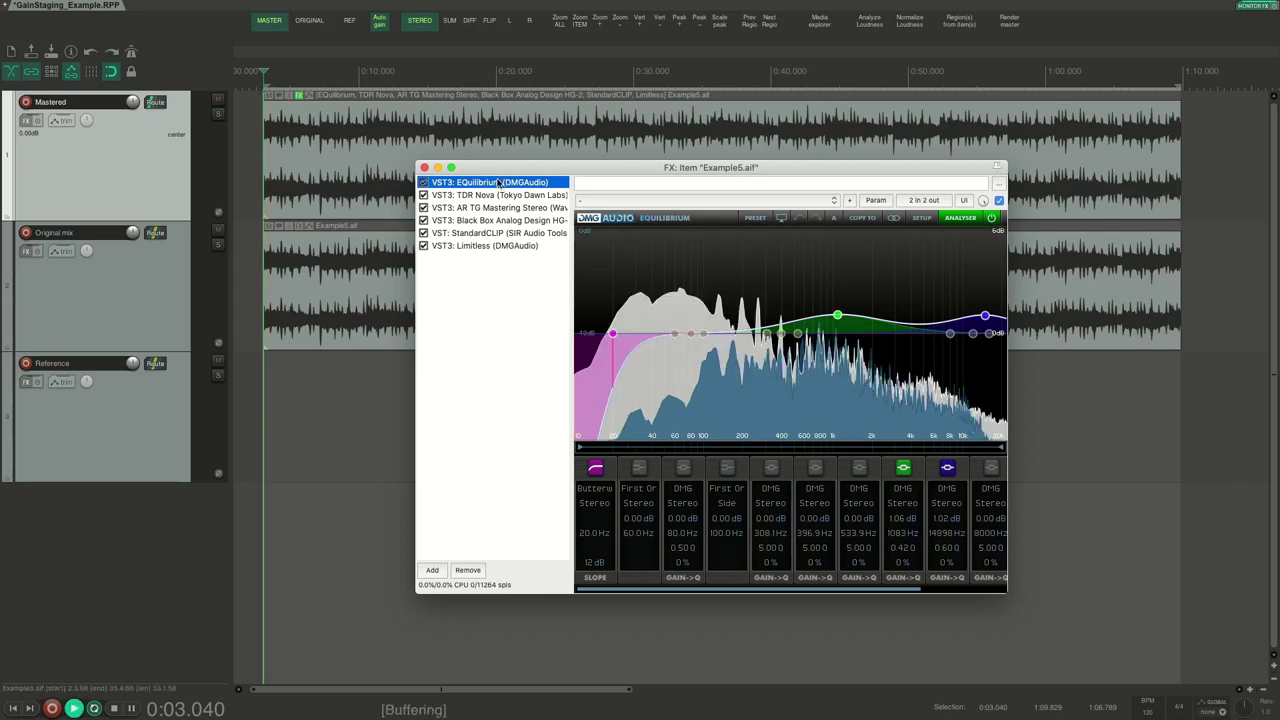
key("space")
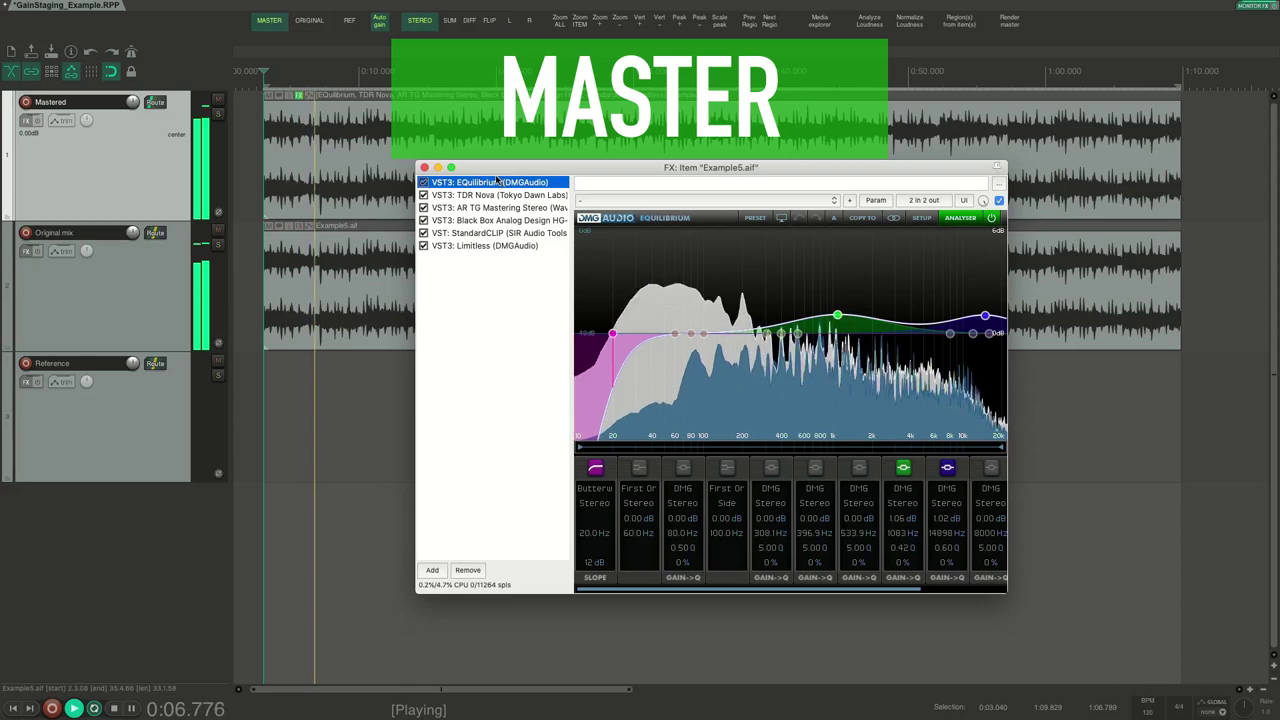
left_click(308, 20)
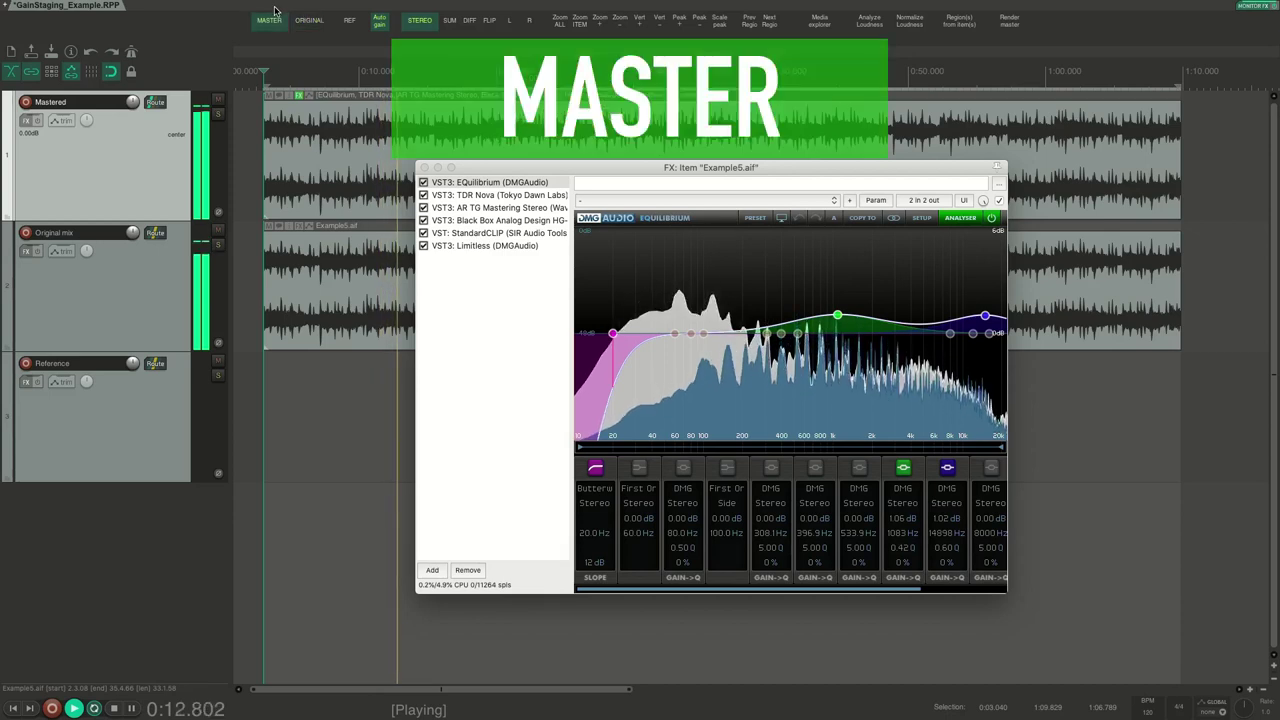
left_click(270, 20)
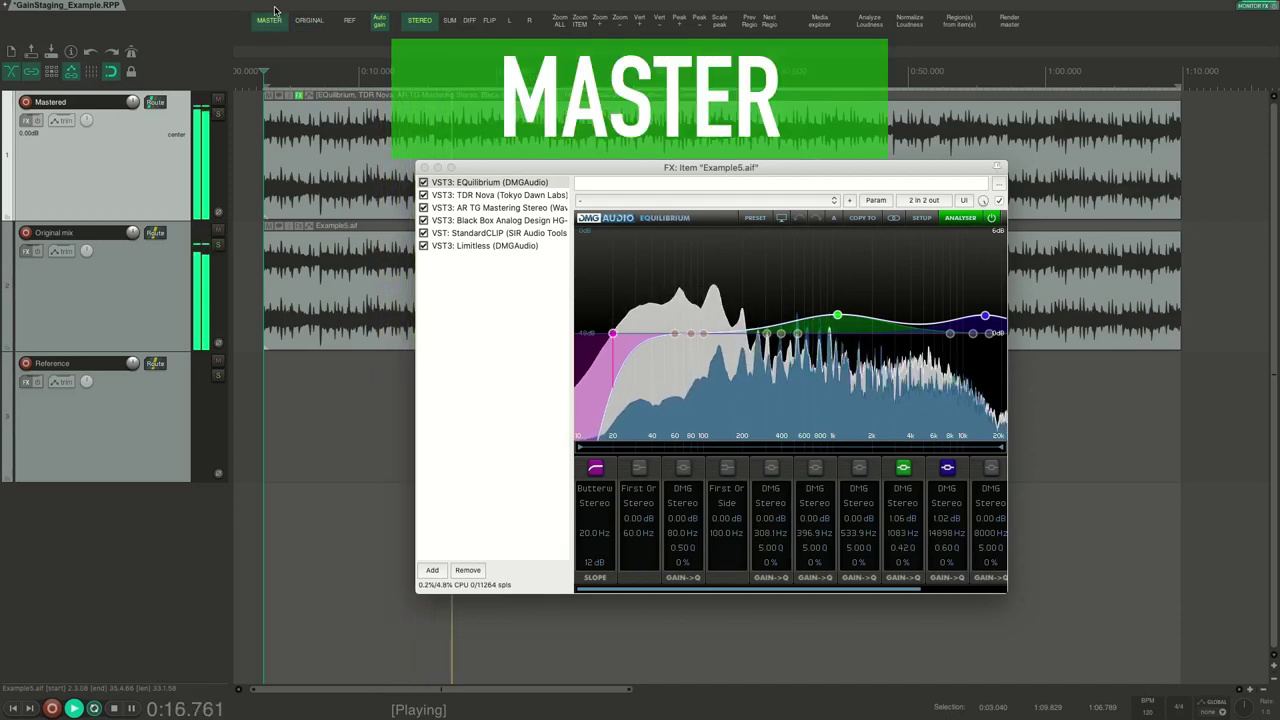
left_click(320, 11)
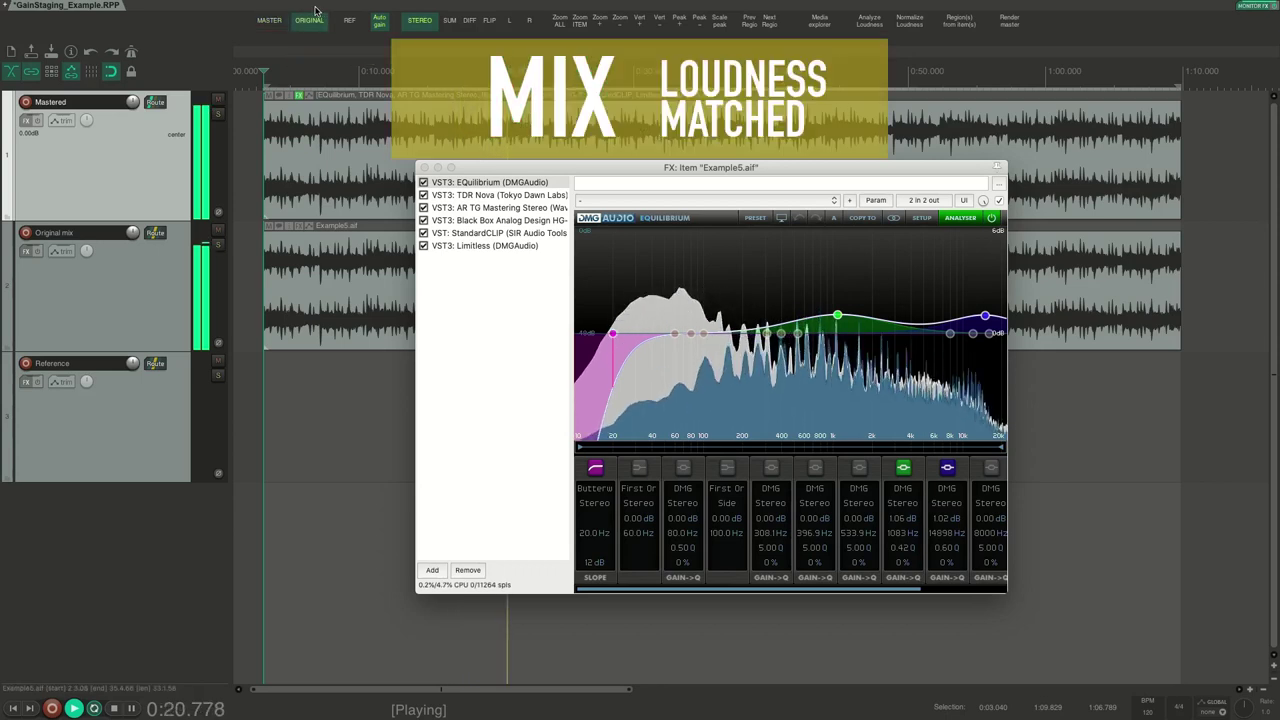
left_click(265, 10)
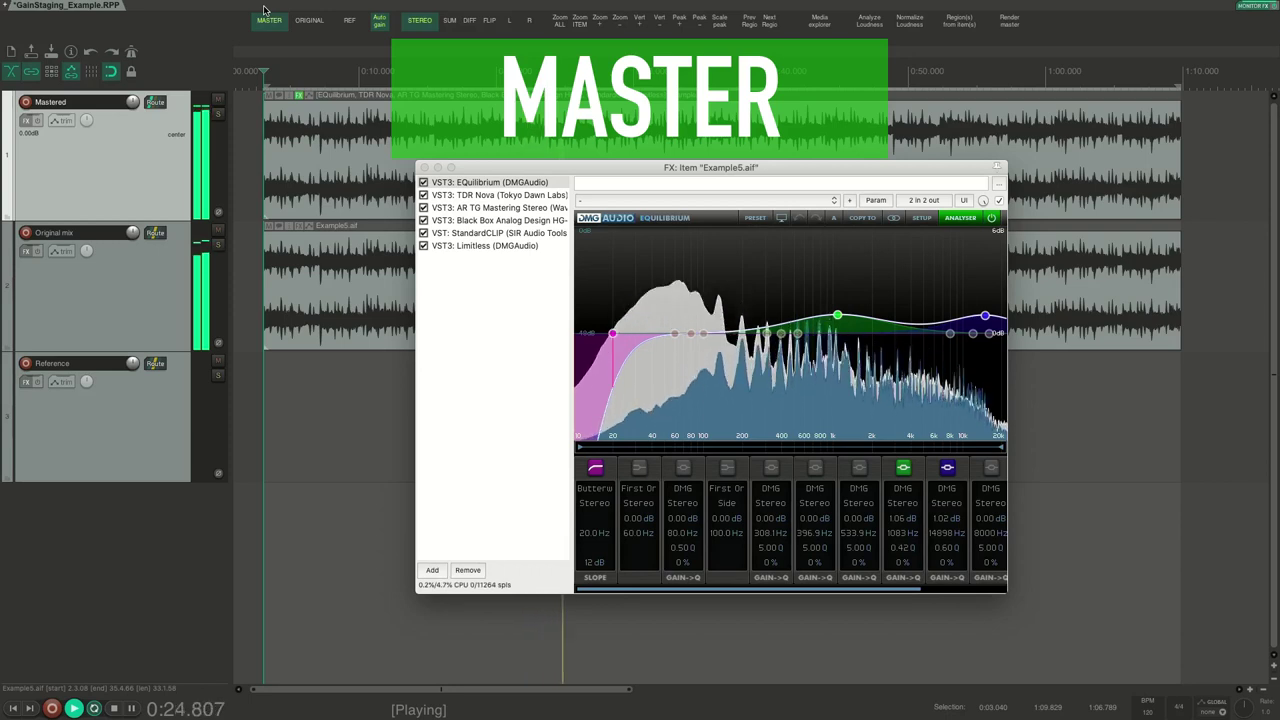
key("space")
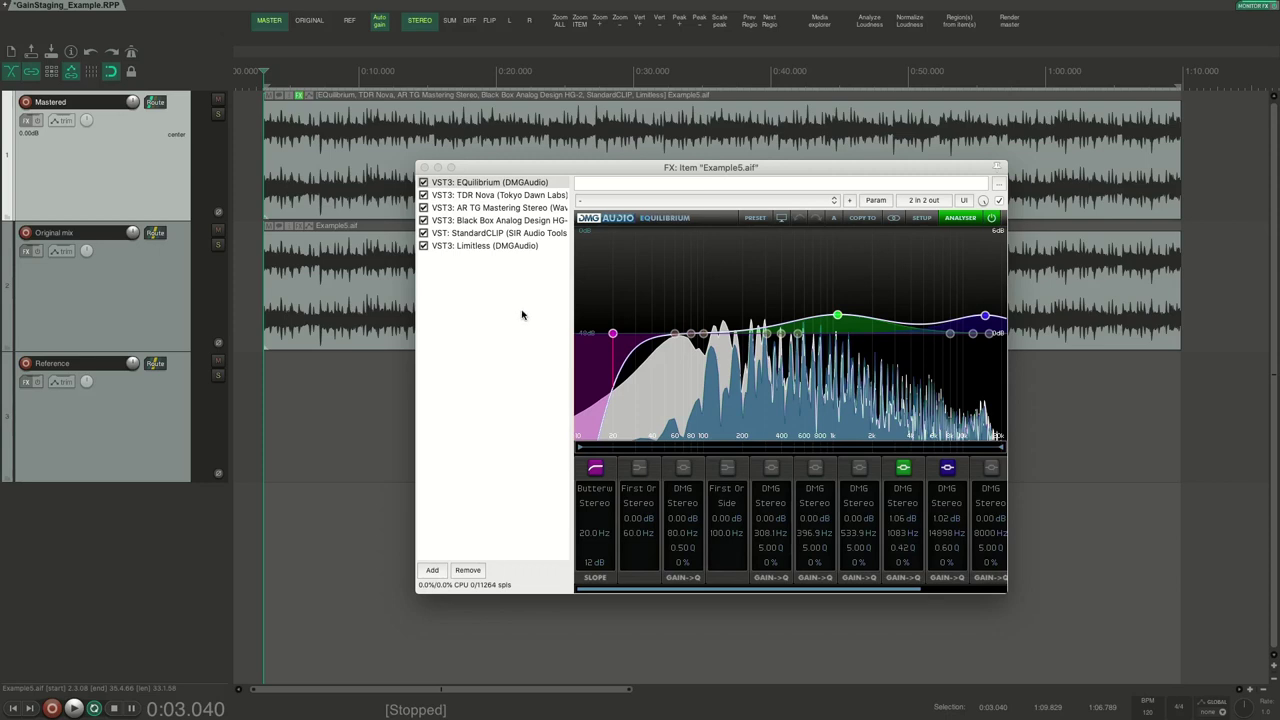
Step: Audition the EQuilibrium equalizer during playback by repeatedly bypassing and re-enabling it, leaving it enabled when playback stops
left_click(498, 182)
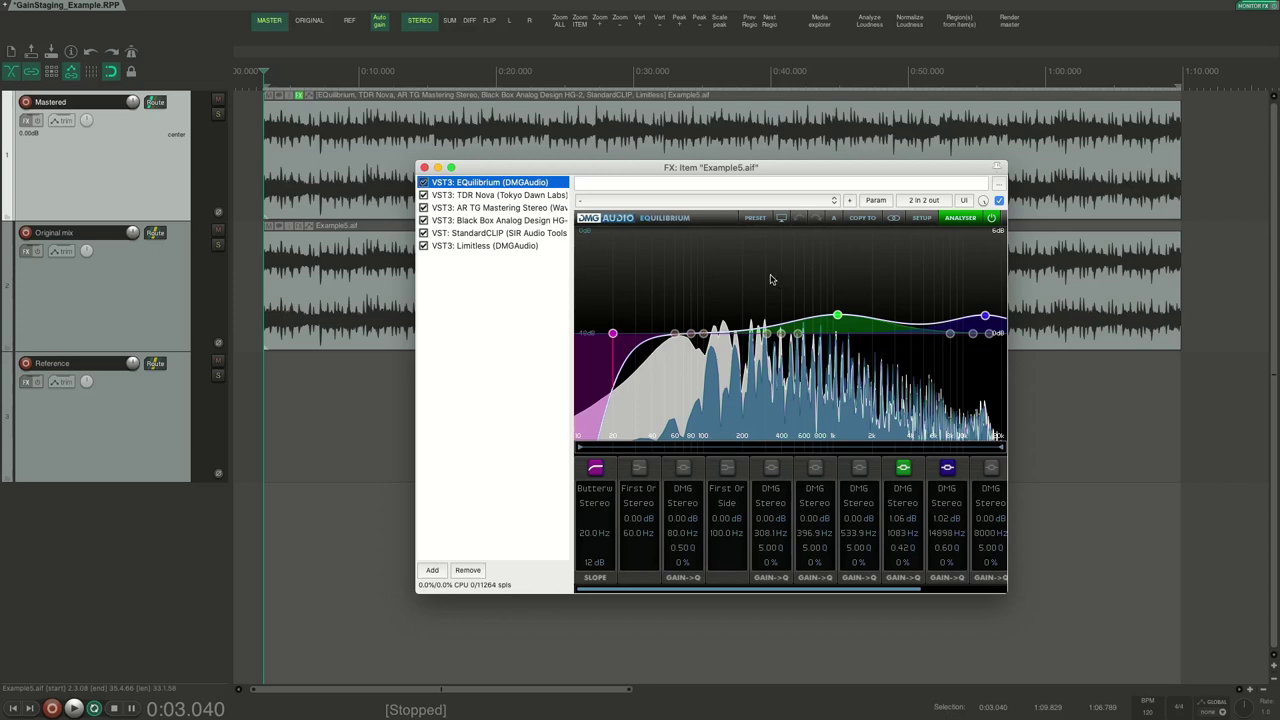
key("space")
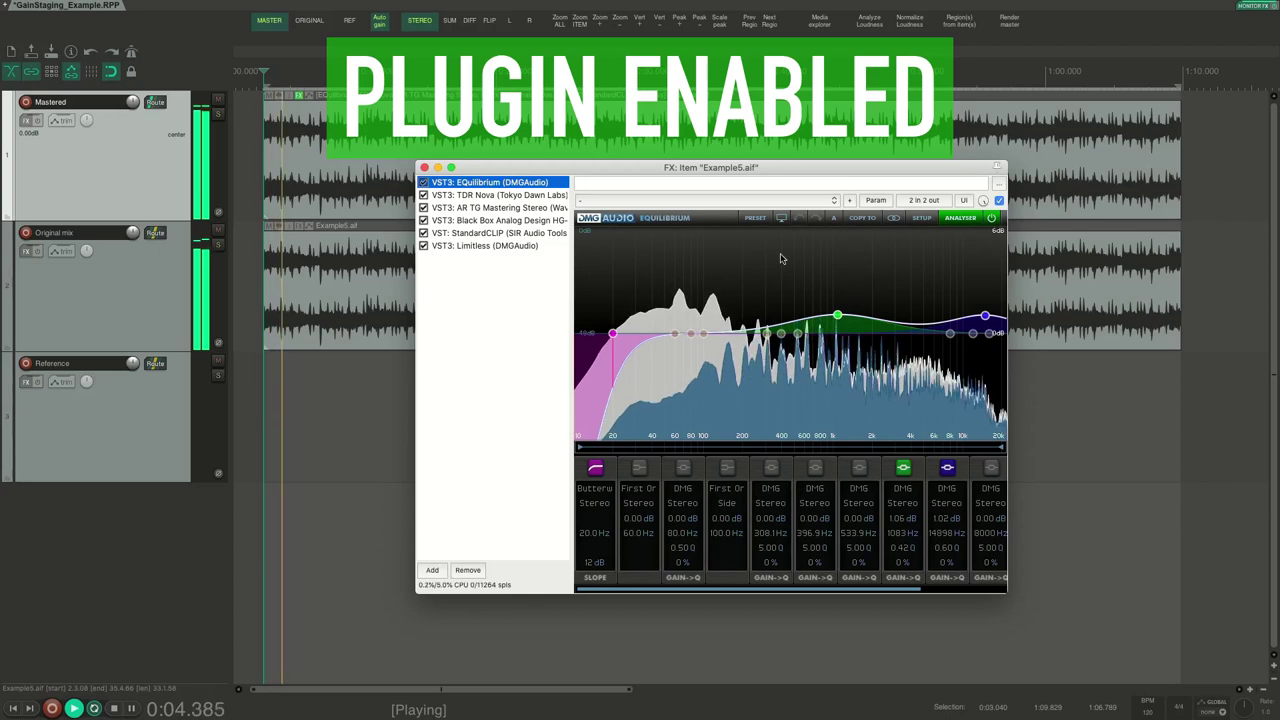
left_click(999, 199)
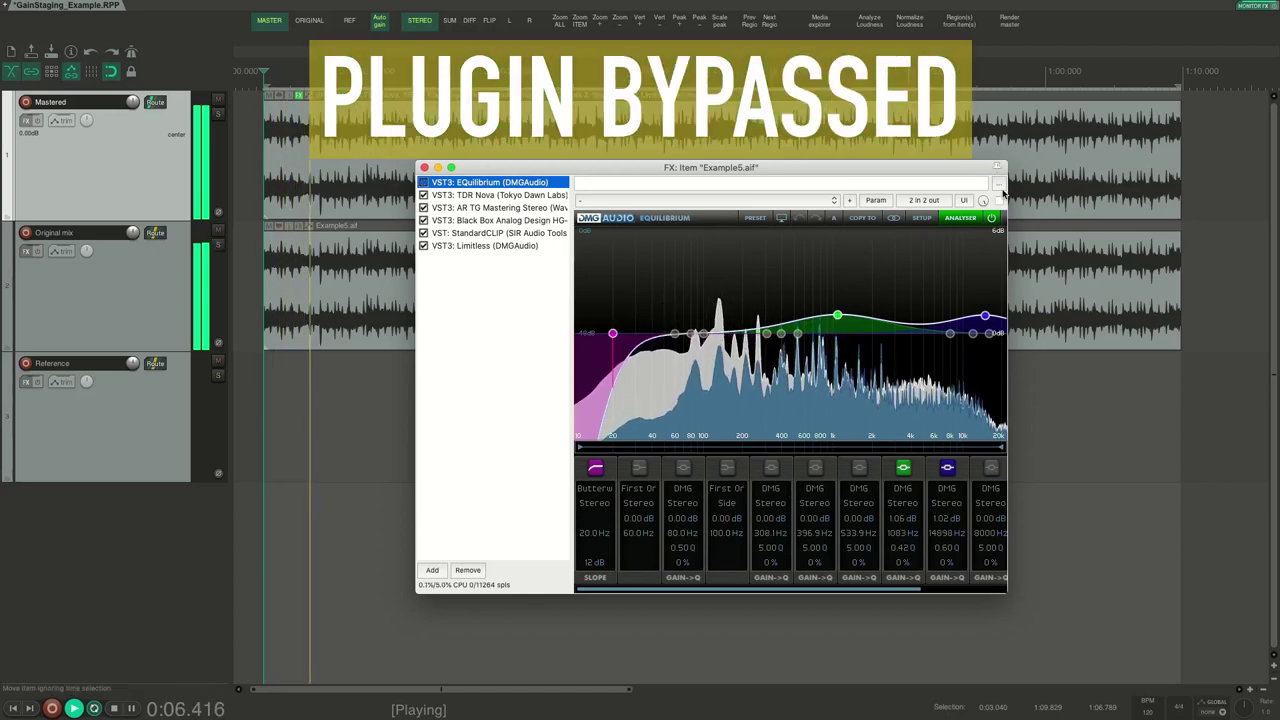
left_click(999, 199)
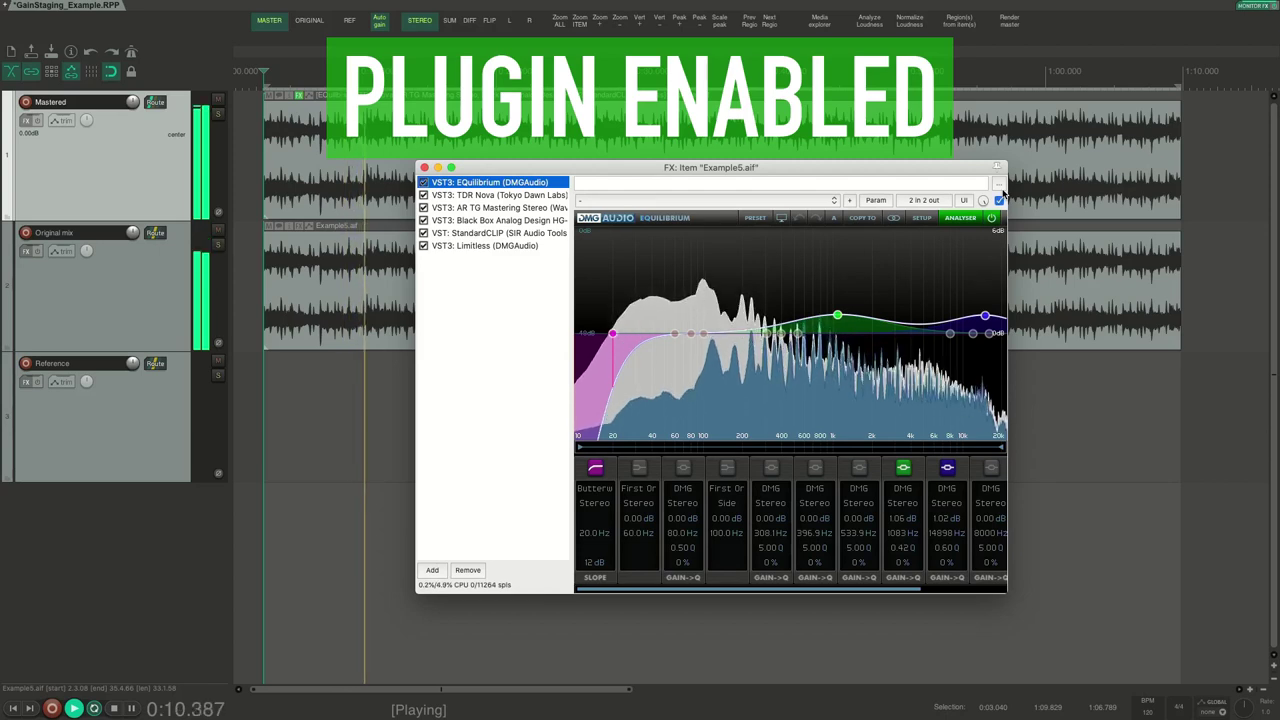
left_click(999, 199)
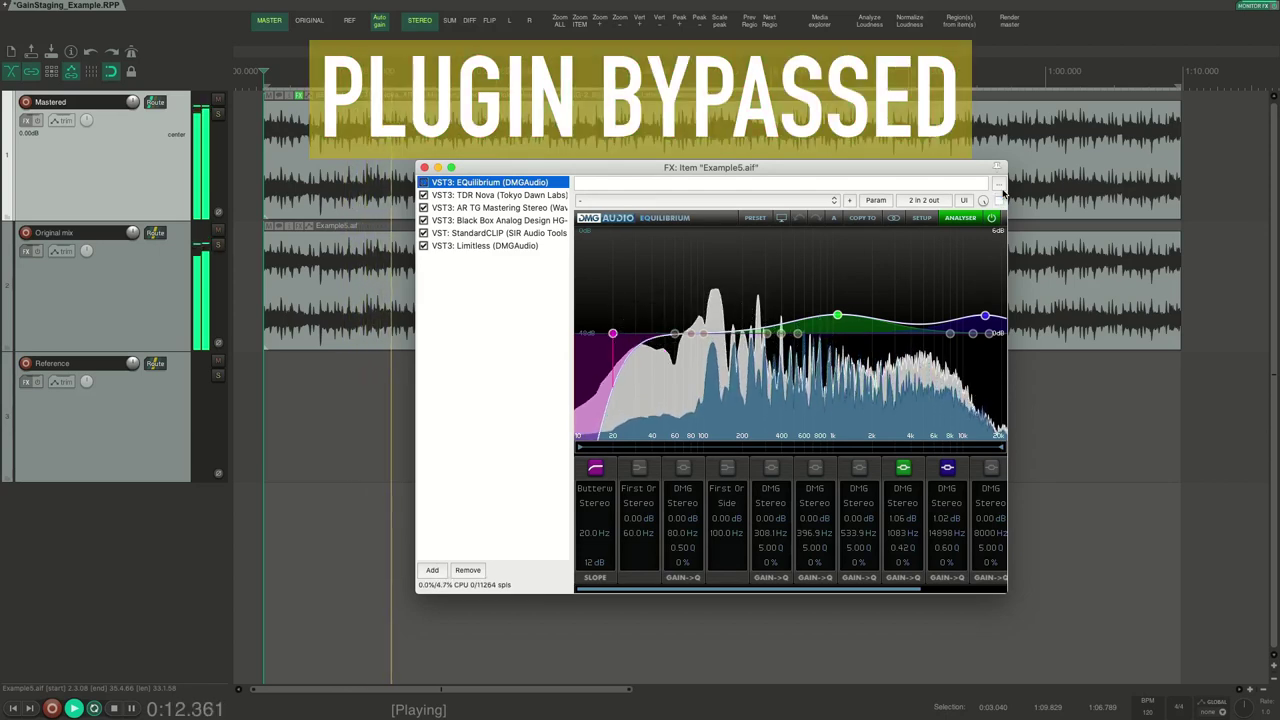
left_click(999, 199)
key("space")
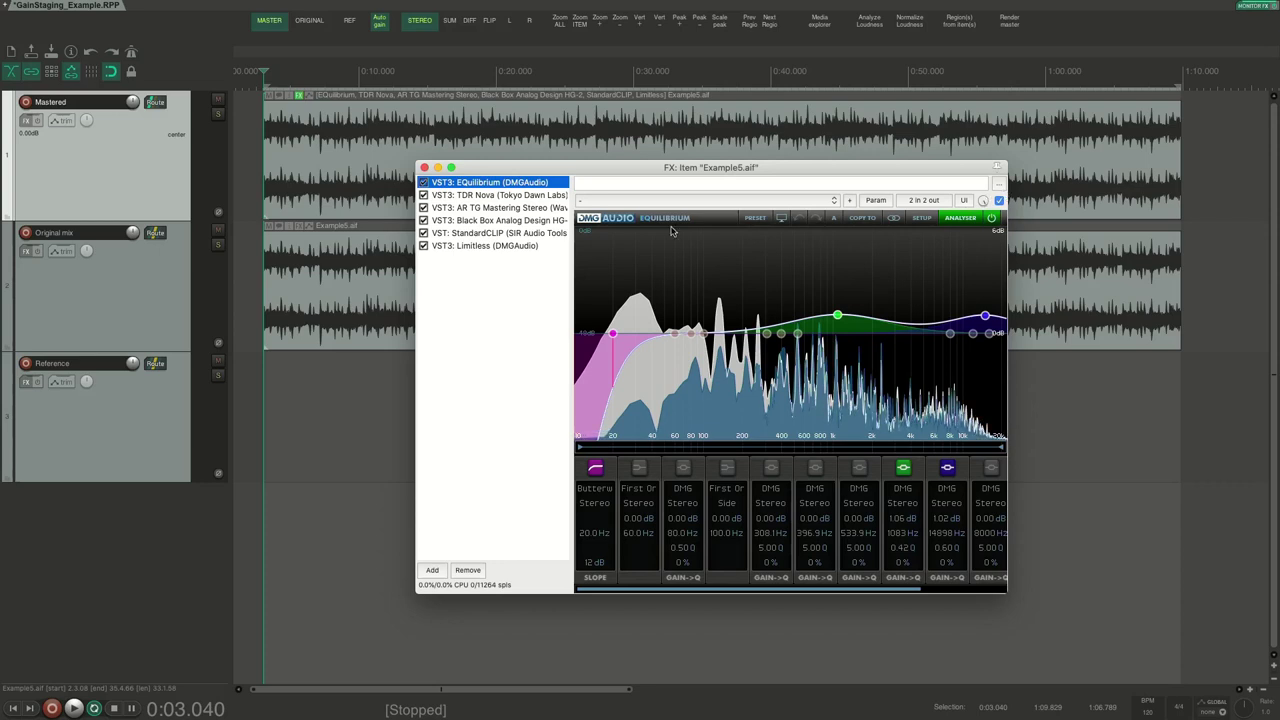
Step: Show the TDR Nova plugin and compare its bypassed and enabled sound during playback, leaving it enabled
left_click(502, 195)
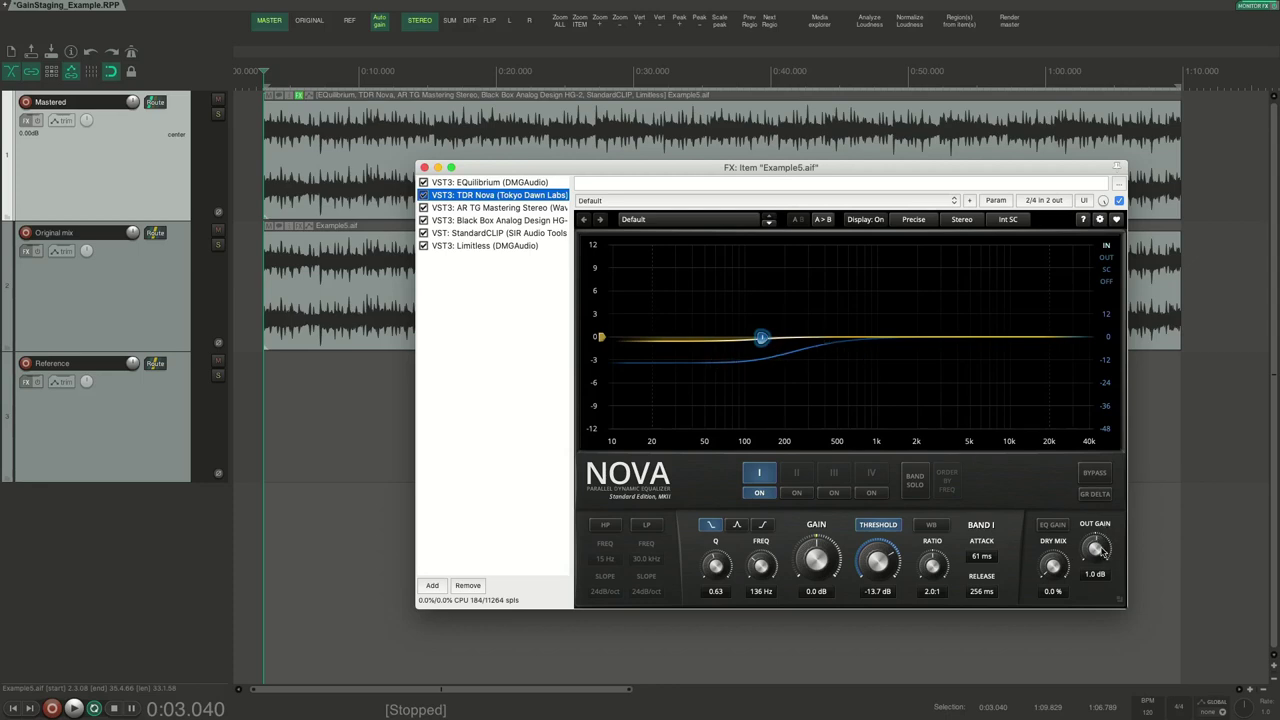
key("space")
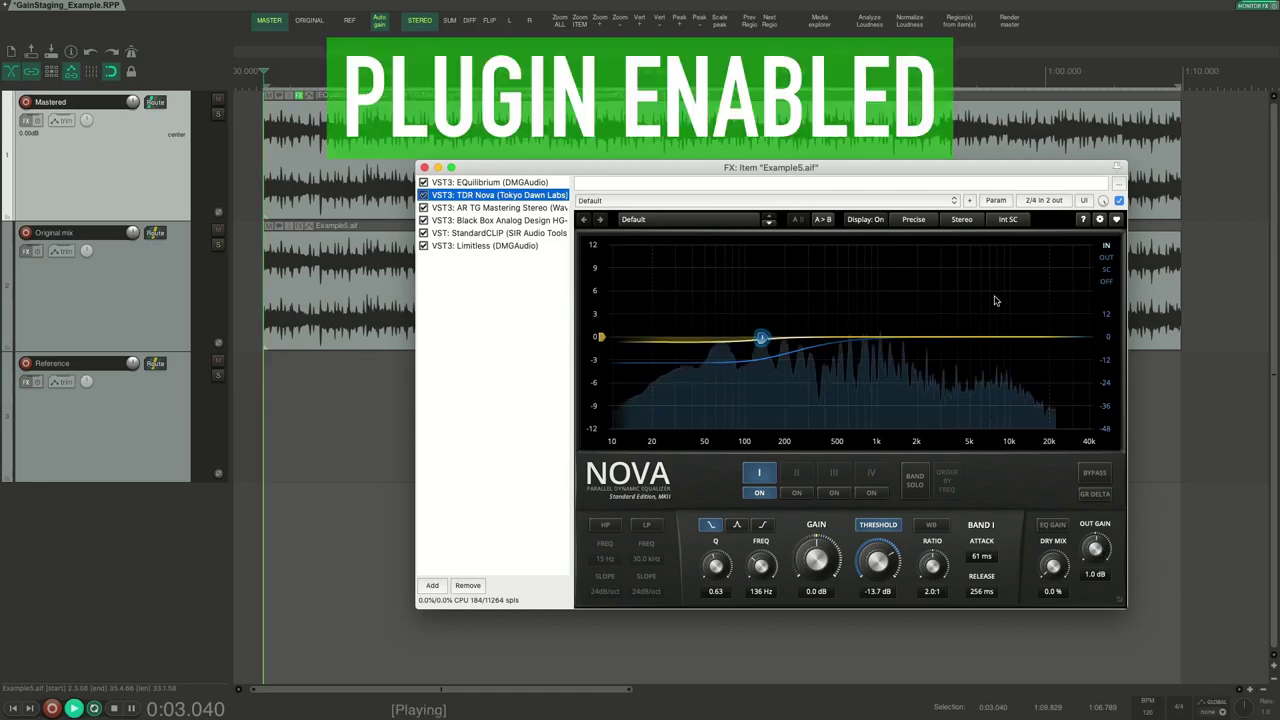
left_click(1120, 198)
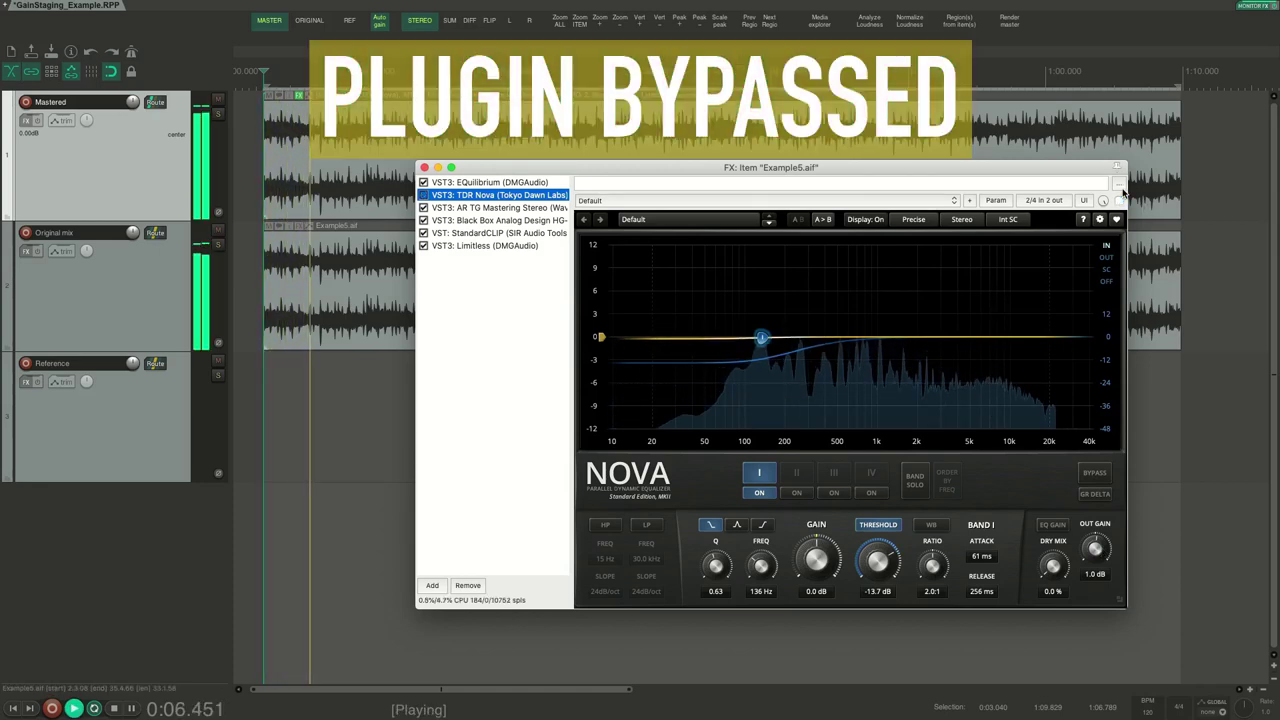
left_click(1121, 196)
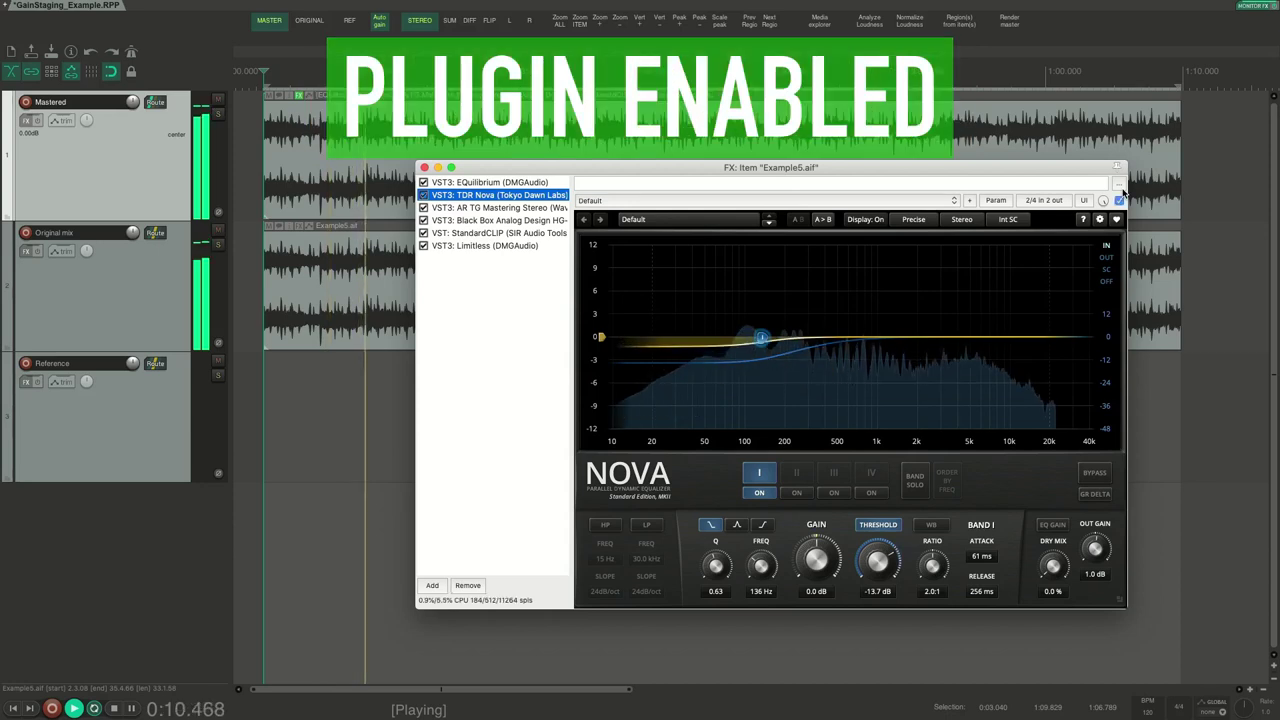
left_click(1121, 196)
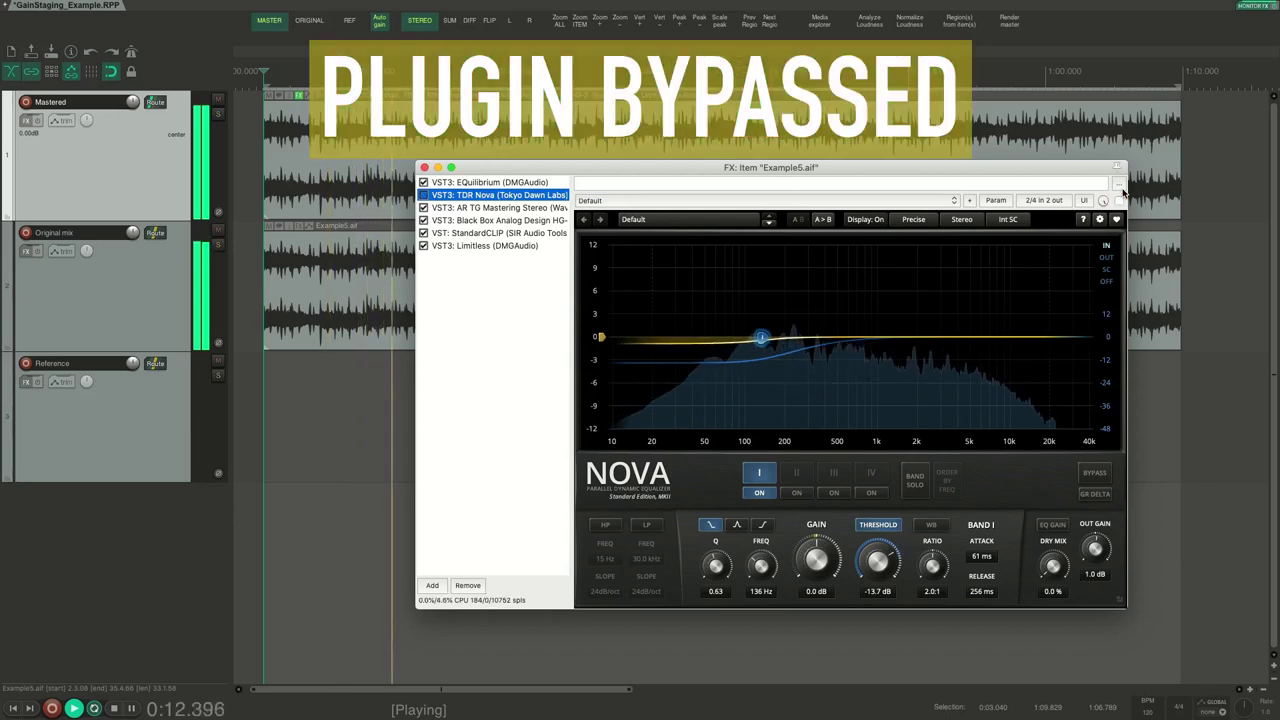
left_click(1120, 198)
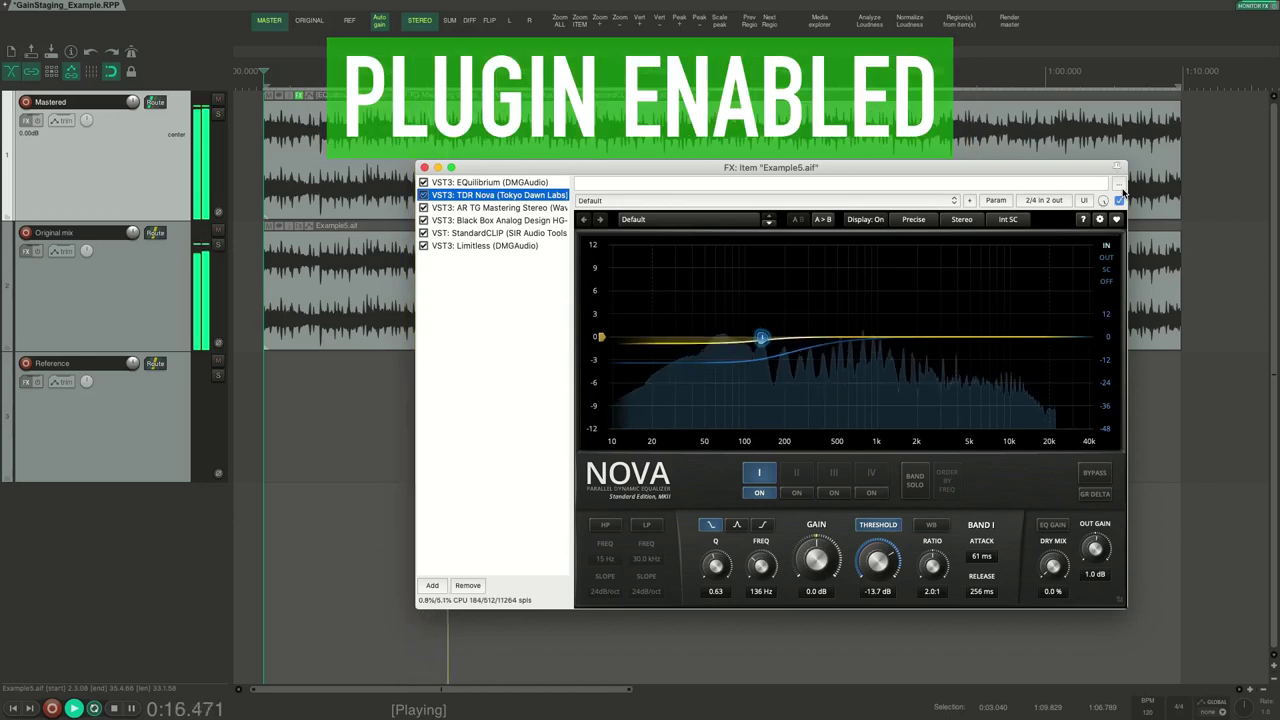
key("space")
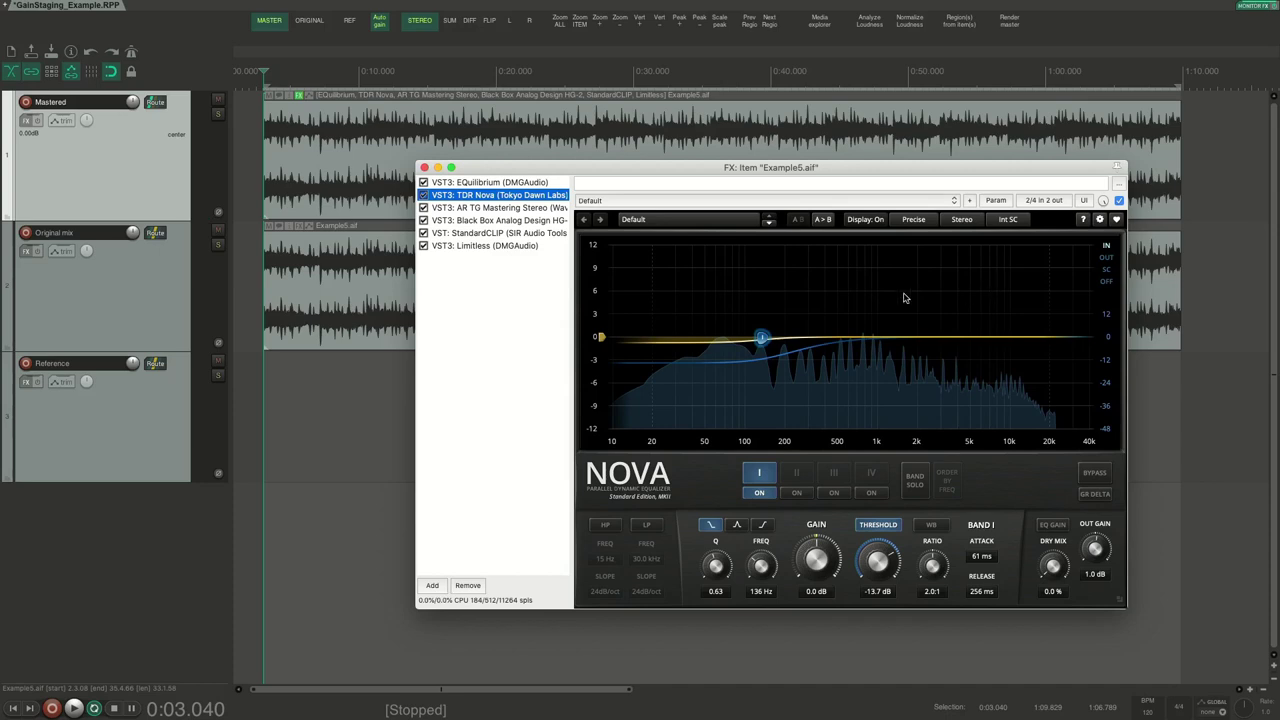
Step: Show the AR TG Mastering Stereo plugin and play the song, toggling its bypass to compare, ending with it enabled
key("Down")
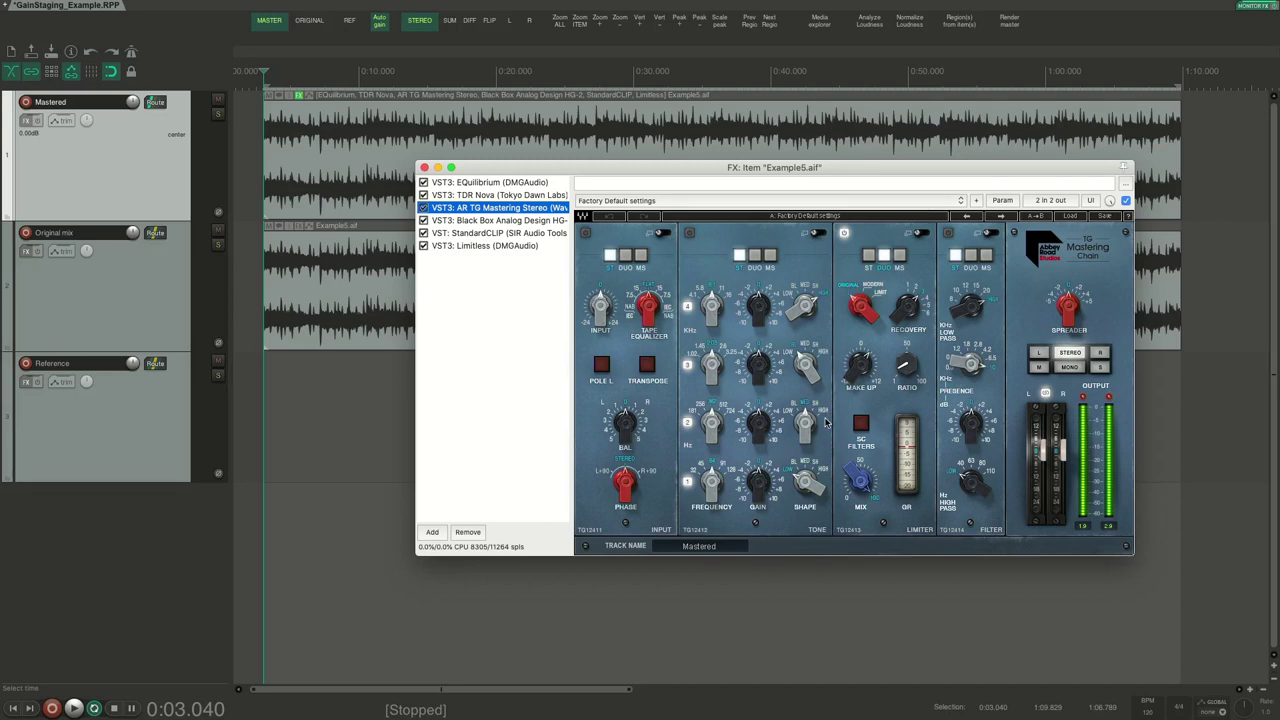
key("space")
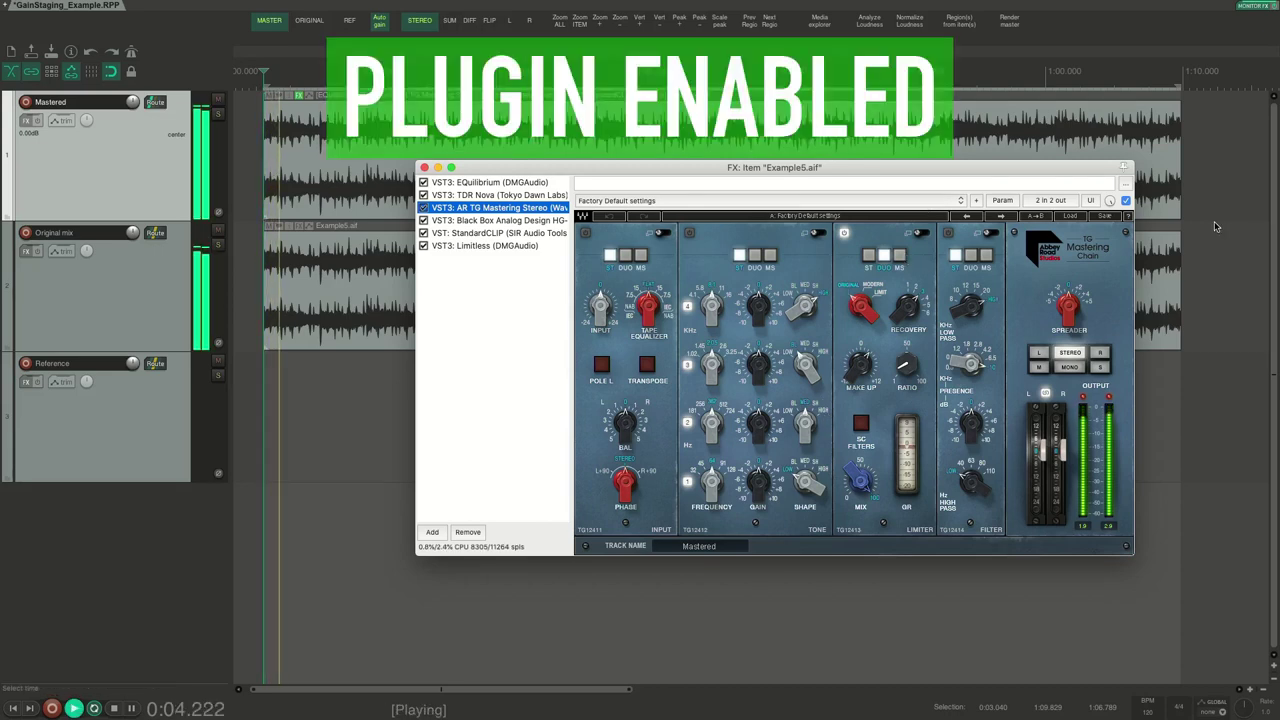
left_click(1126, 198)
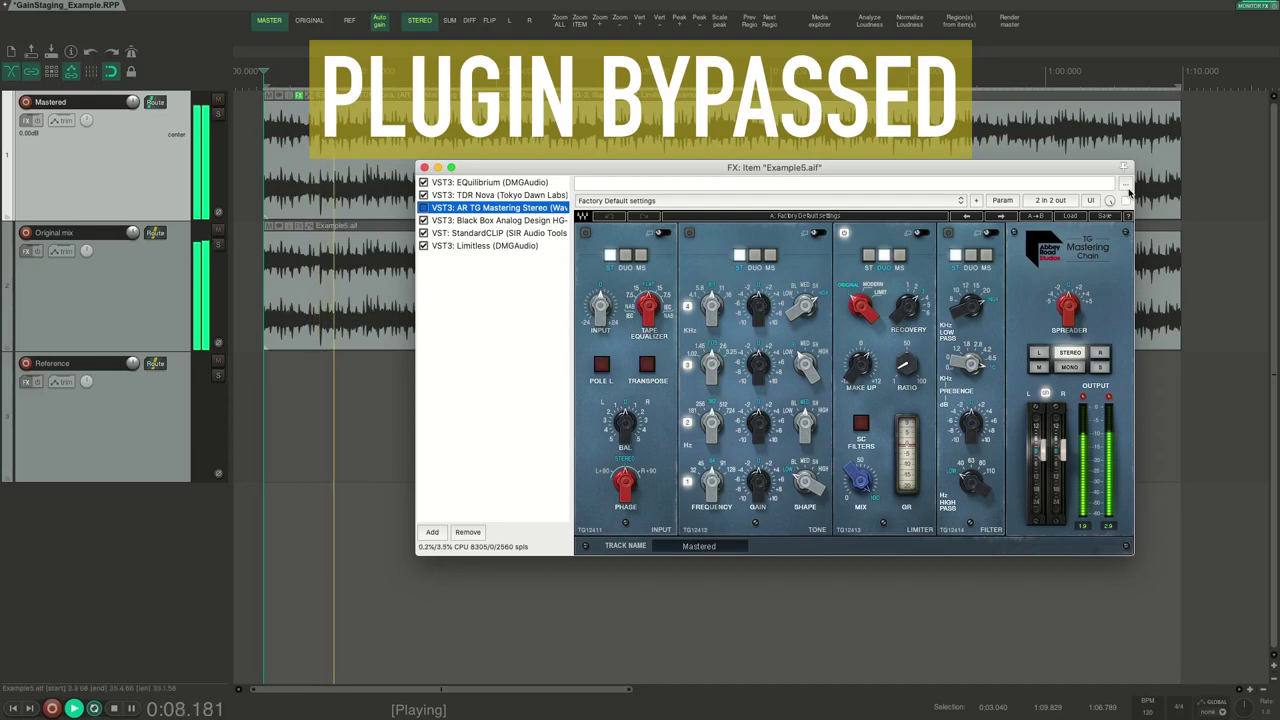
left_click(1126, 199)
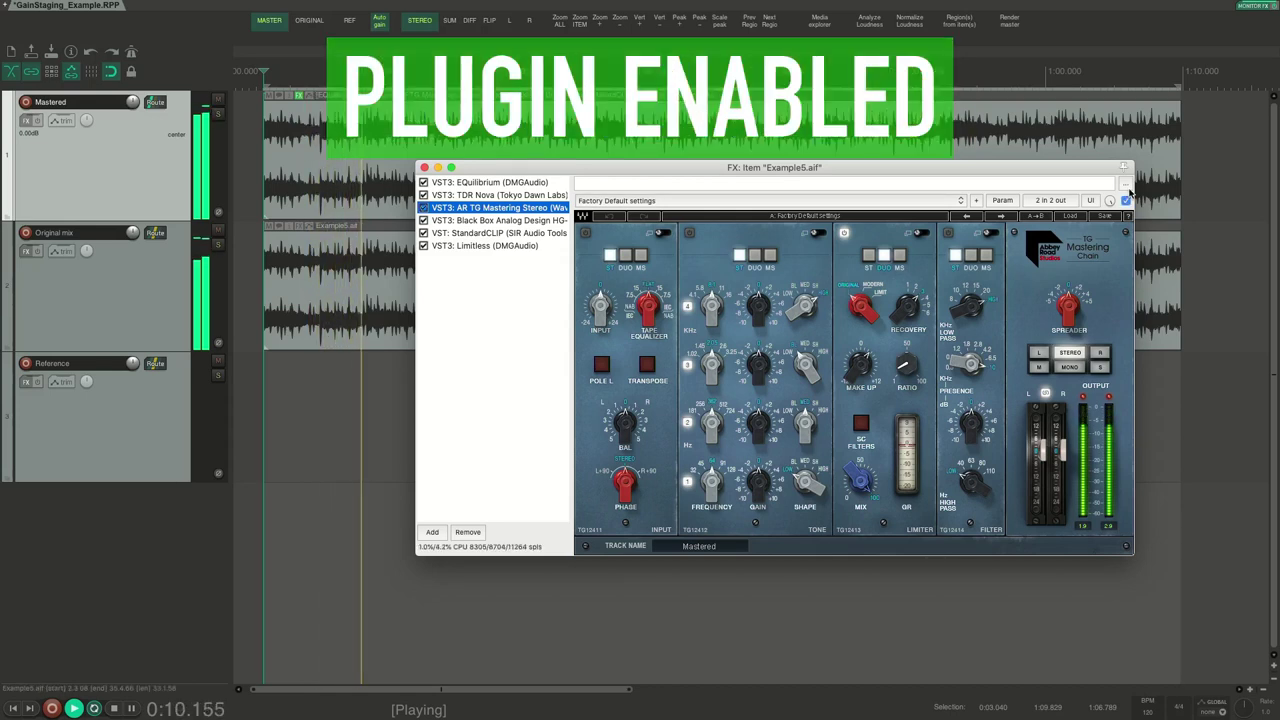
left_click(1126, 199)
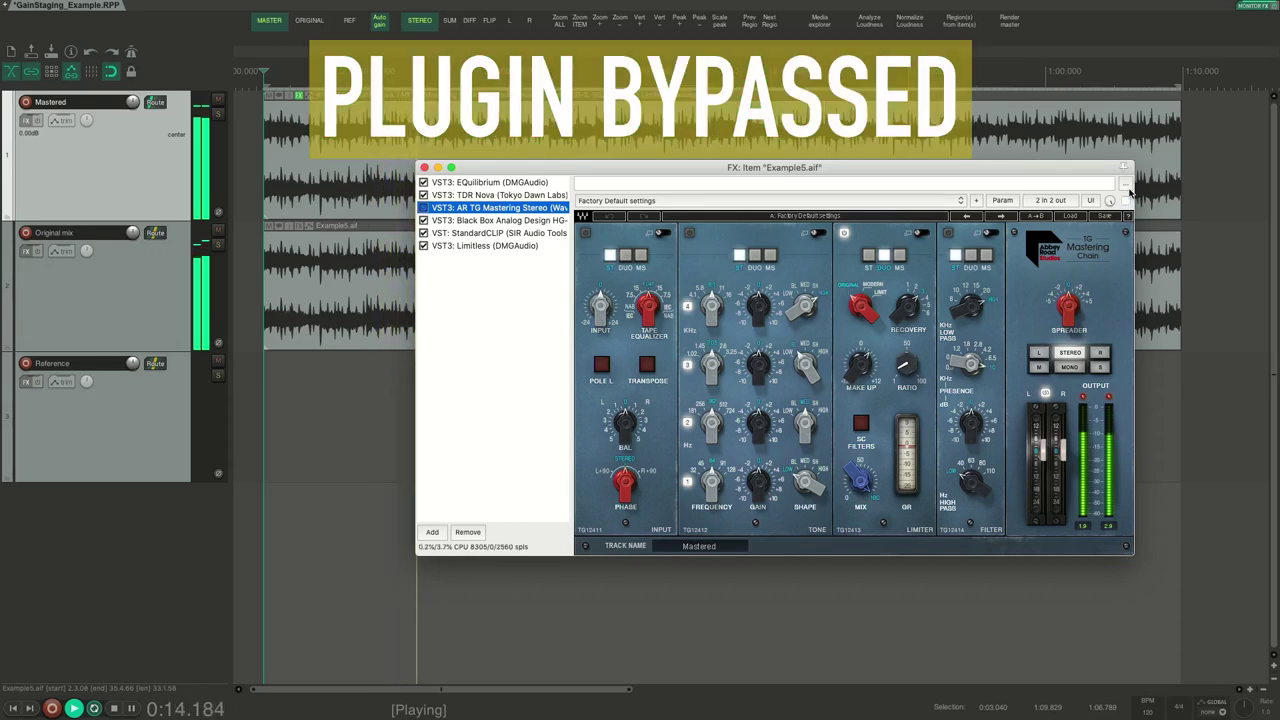
left_click(1126, 197)
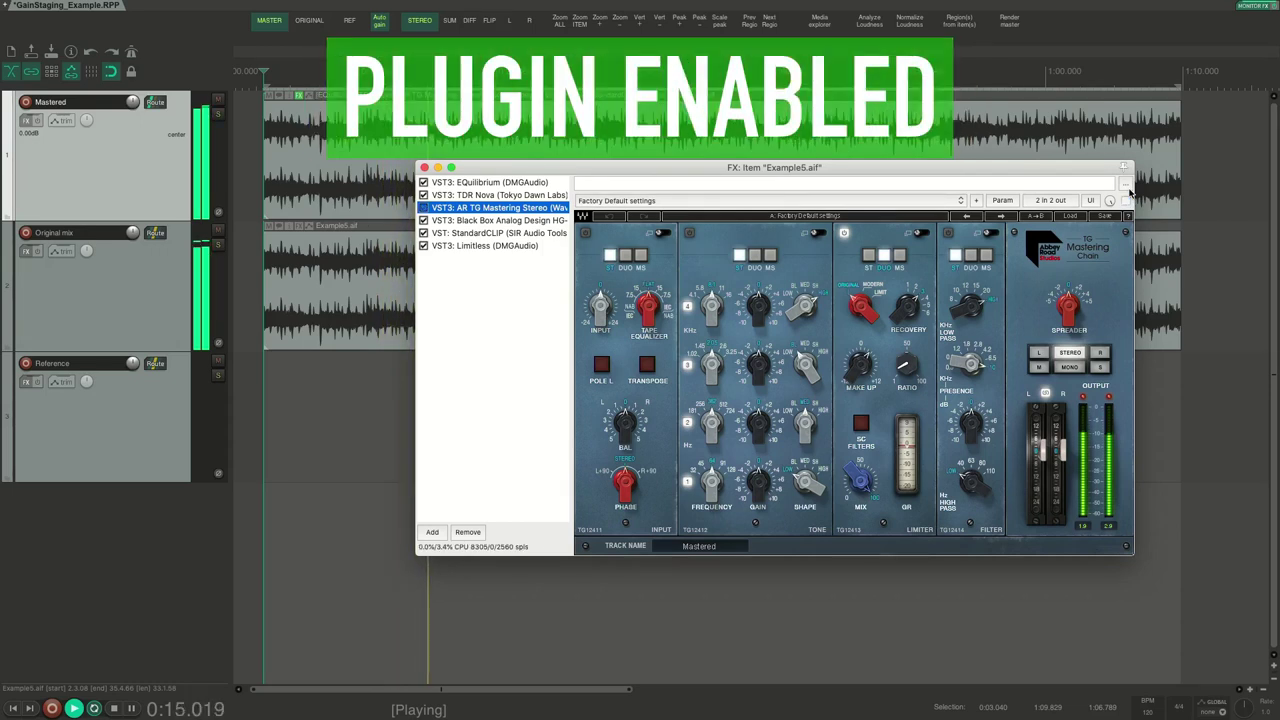
key("space")
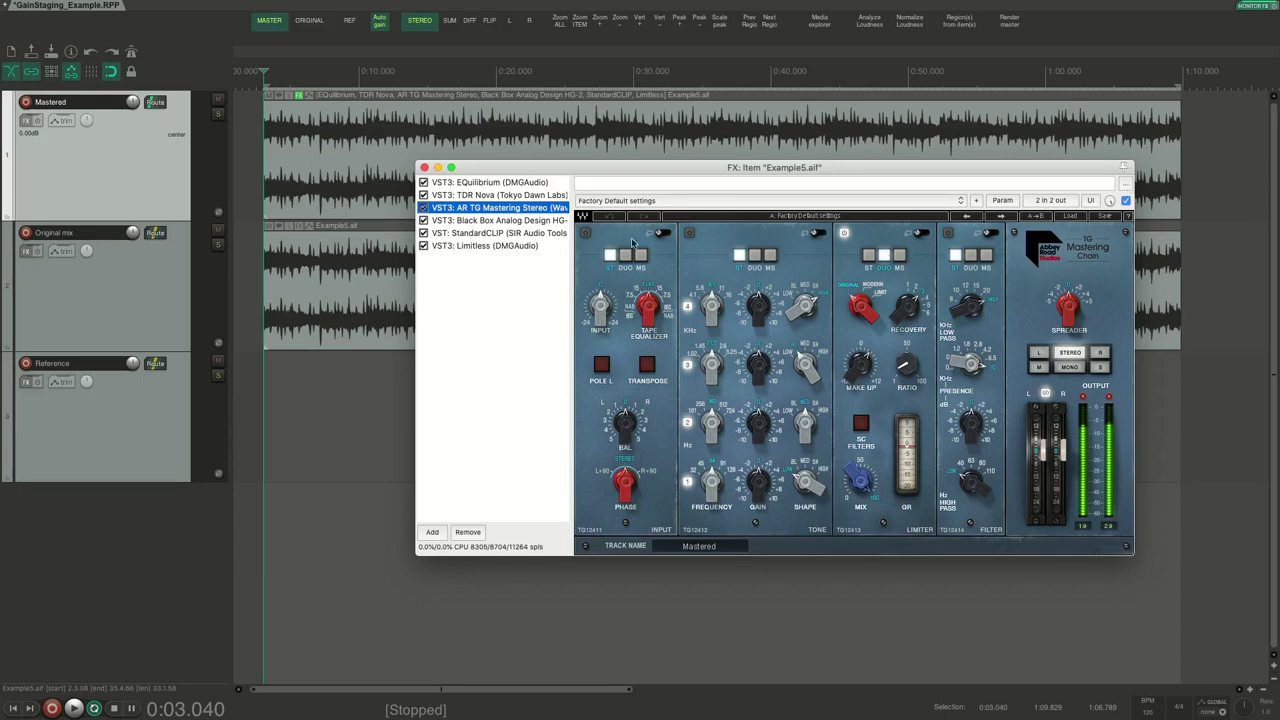
Step: Show the Black Box Analog Design HG-2 plugin and compare the playback with and without it, leaving it enabled
left_click(528, 220)
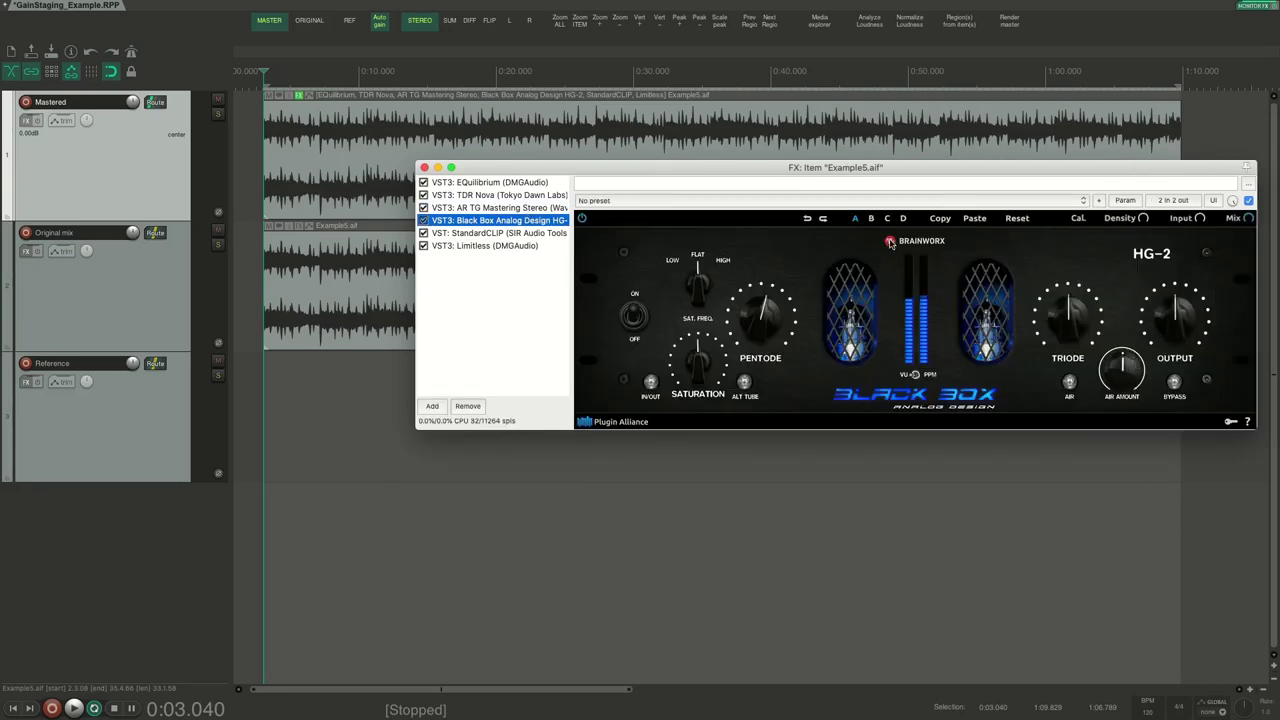
key("space")
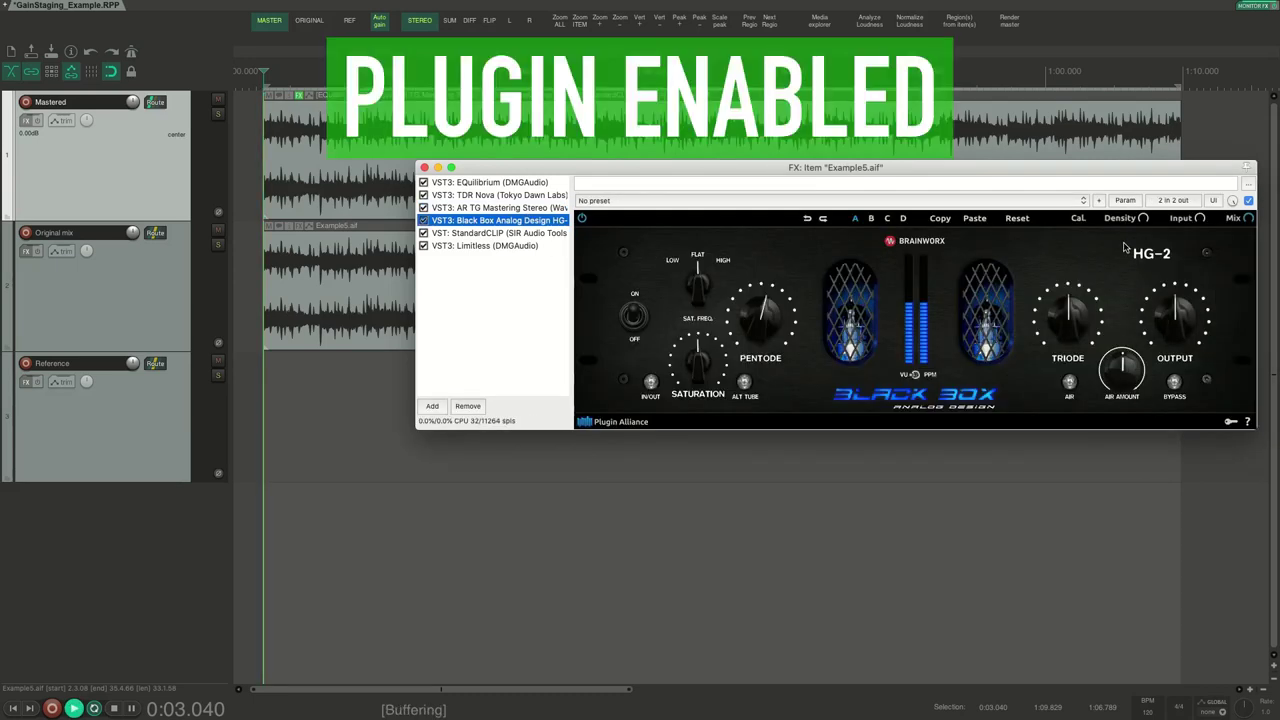
left_click(1249, 198)
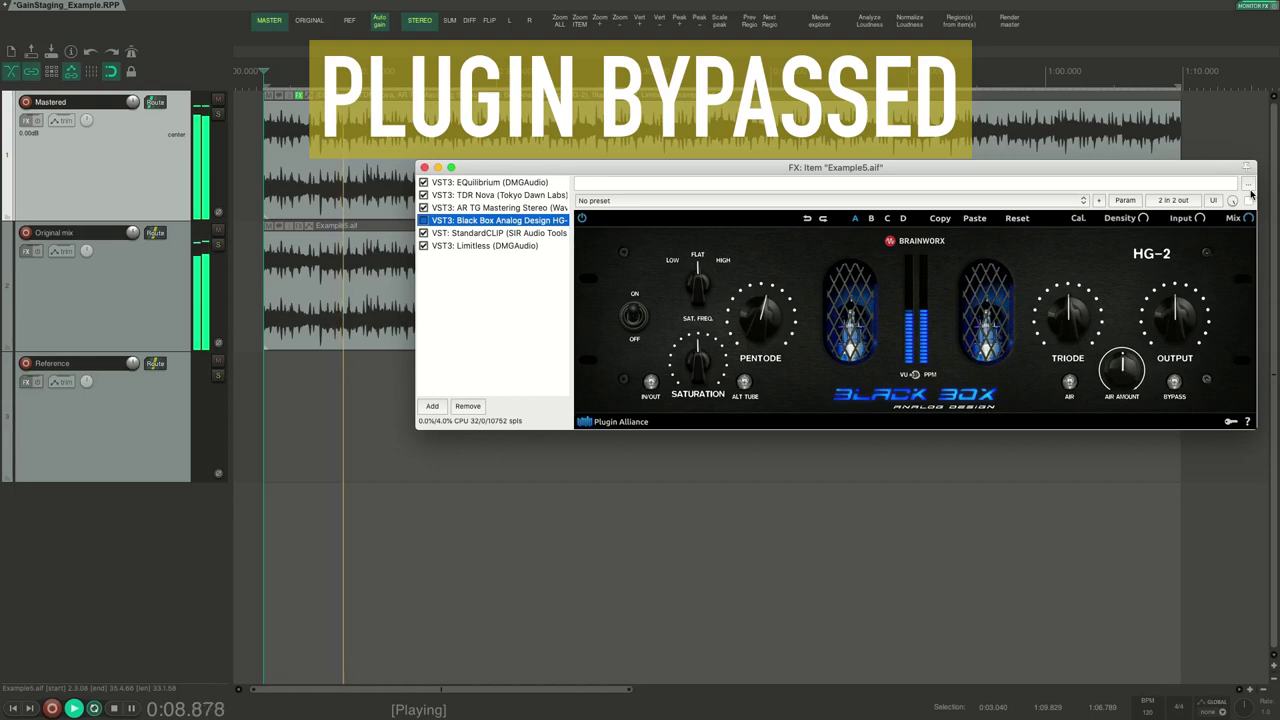
left_click(1249, 199)
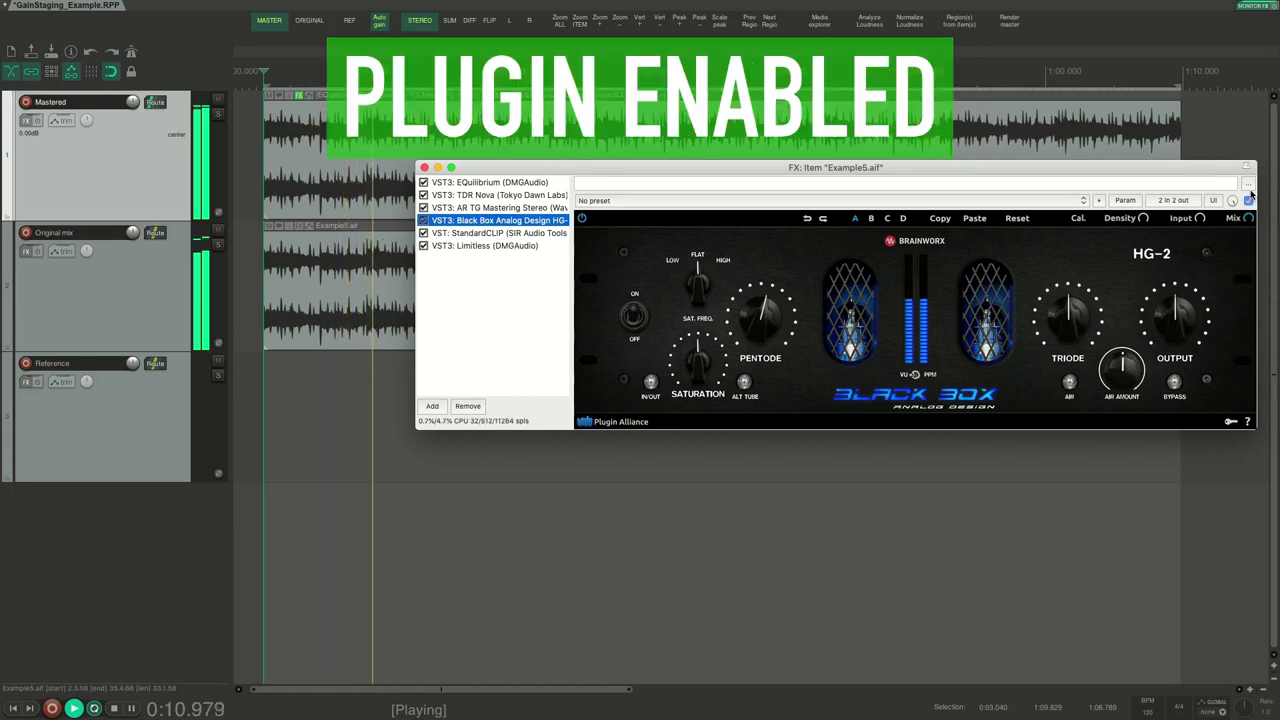
left_click(1249, 199)
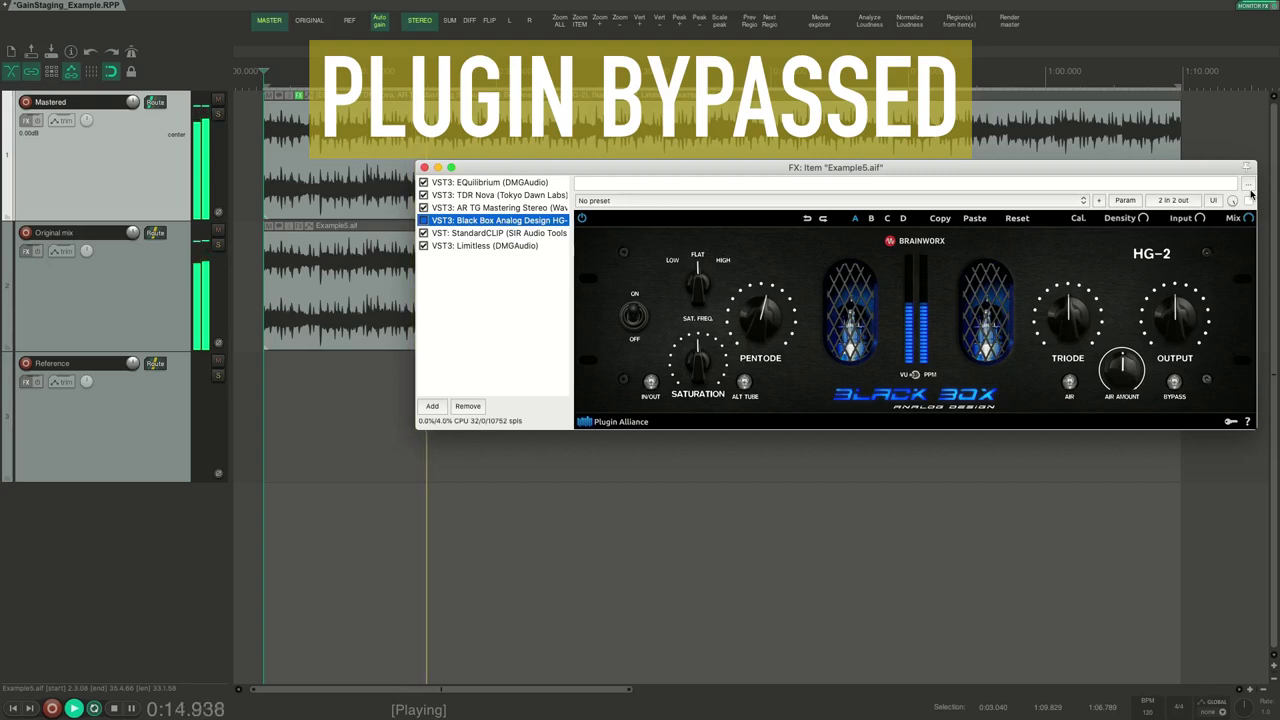
left_click(1249, 199)
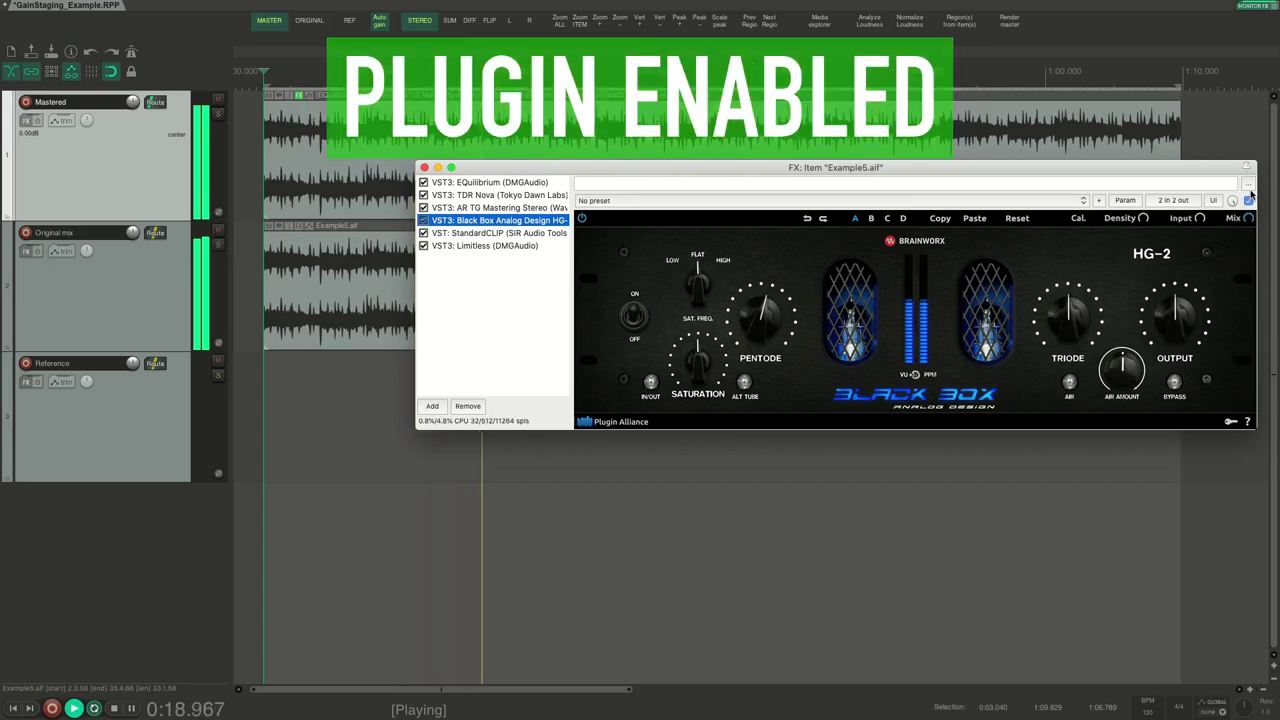
key("space")
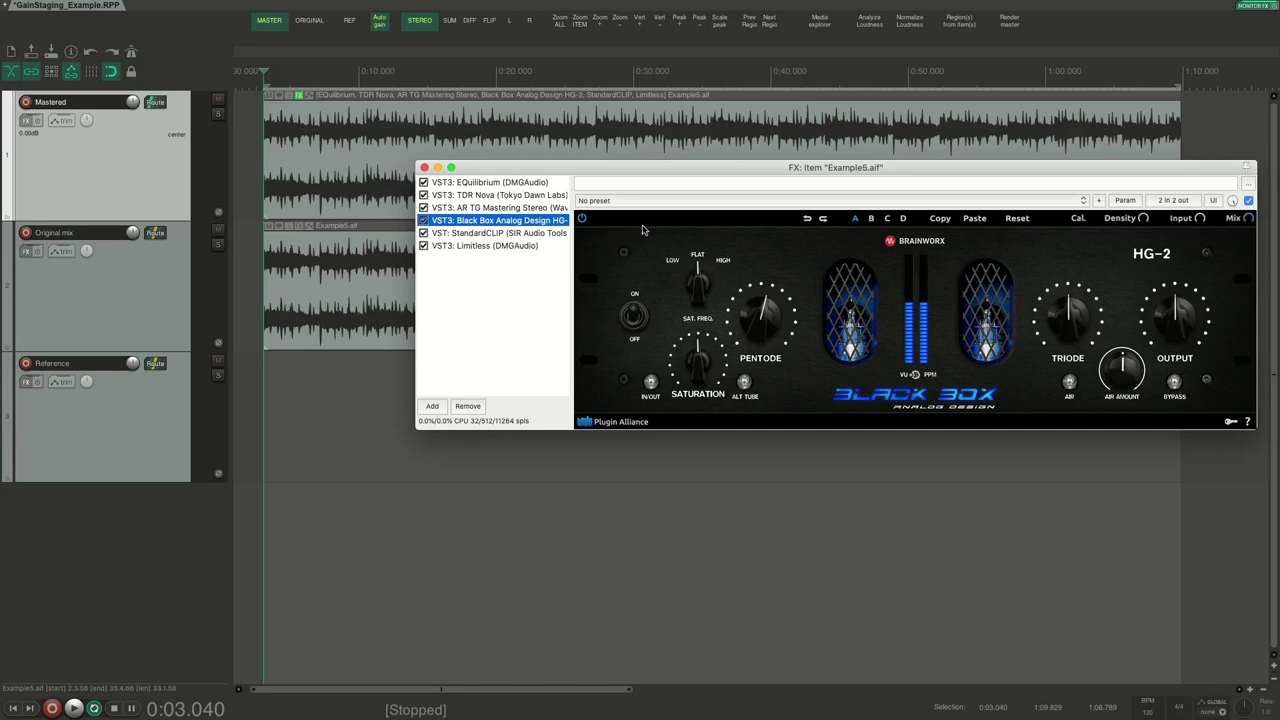
Step: Show the StandardCLIP plugin and compare its enabled and bypassed sound during playback, leaving it enabled when playback stops
left_click(530, 233)
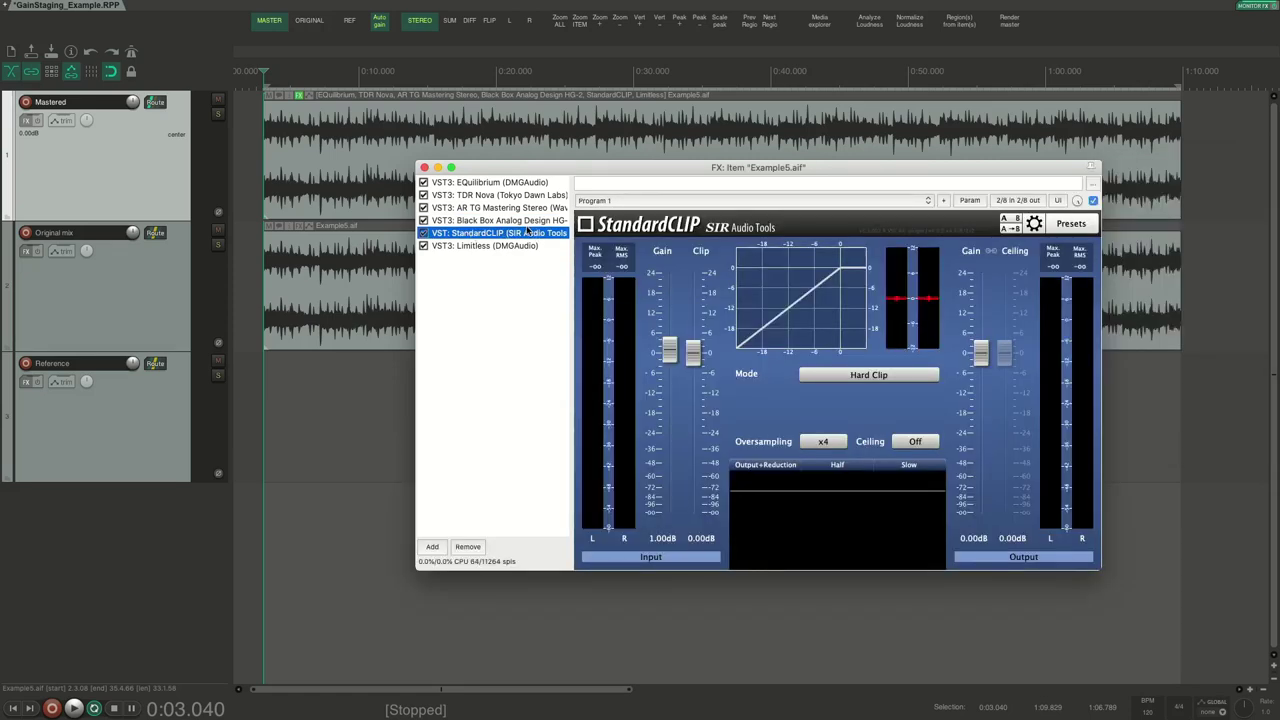
key("space")
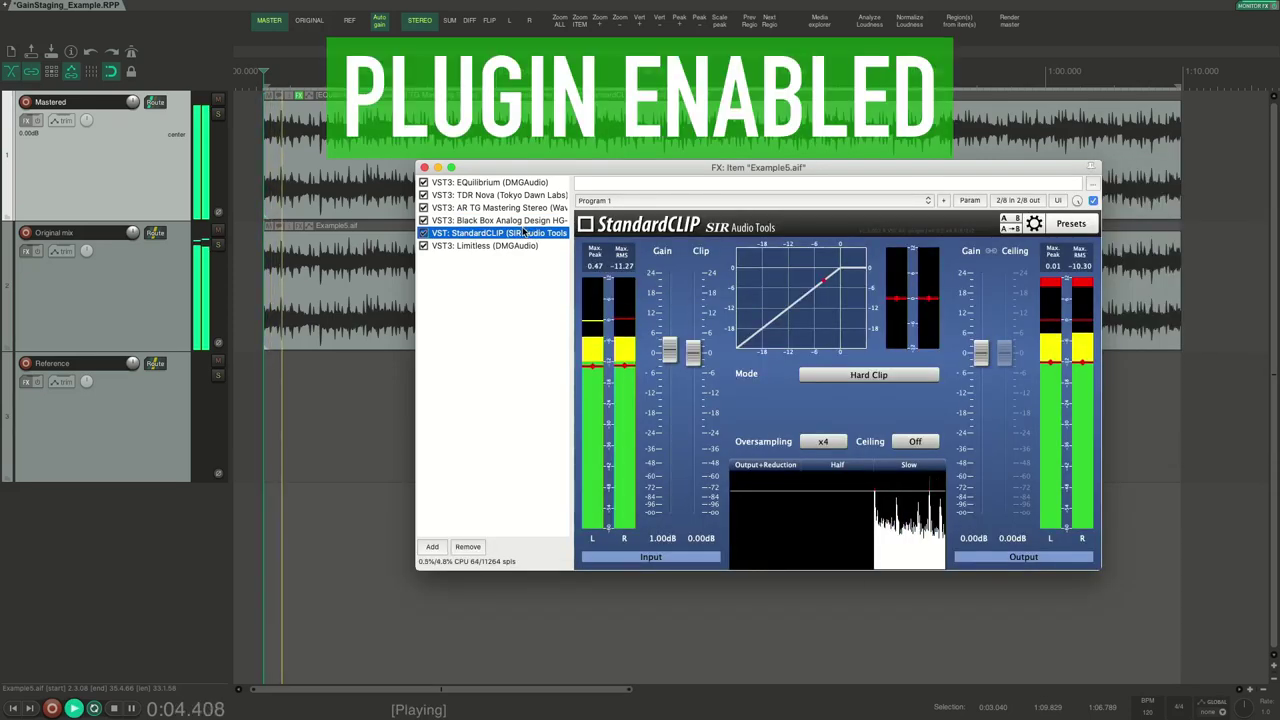
left_click(1094, 198)
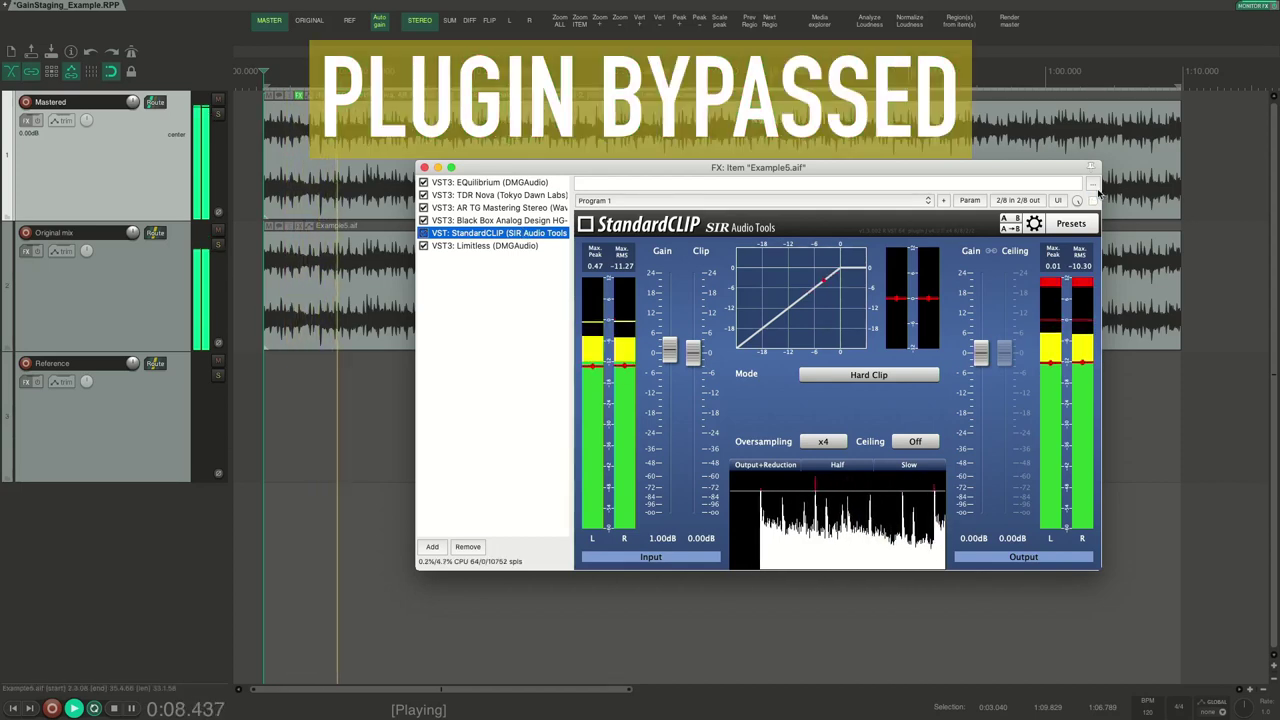
left_click(1096, 192)
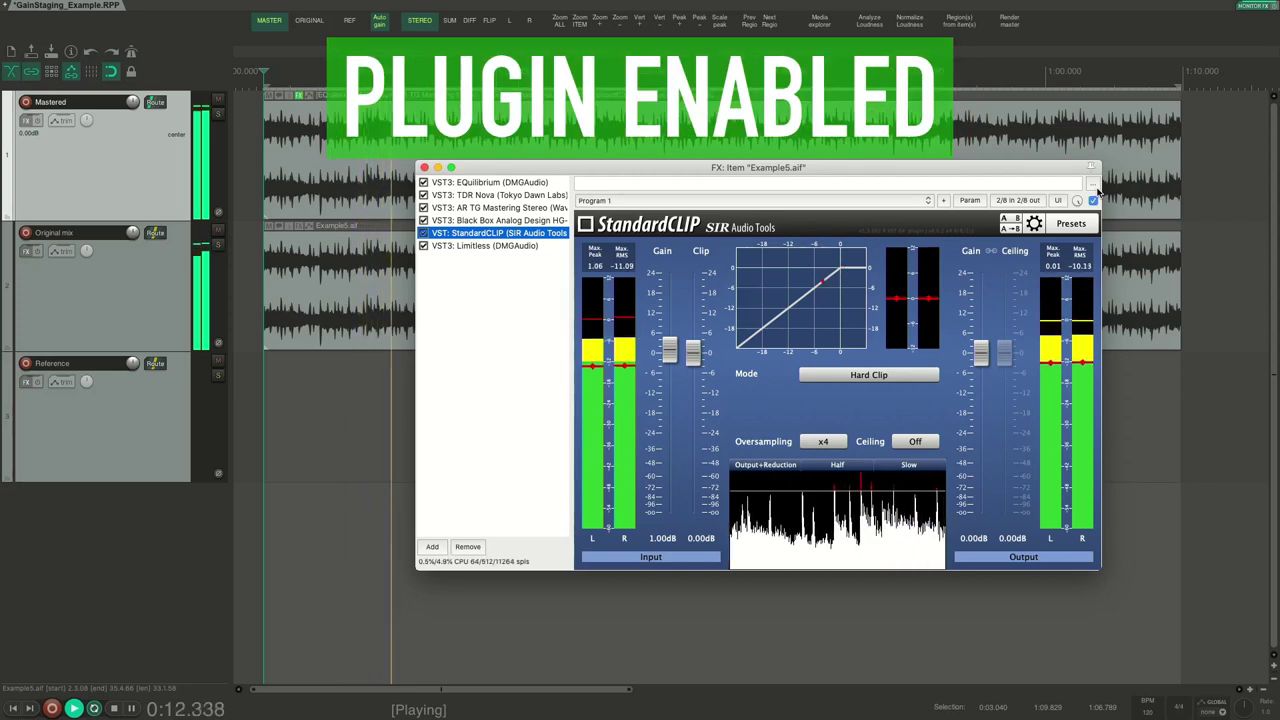
left_click(1096, 192)
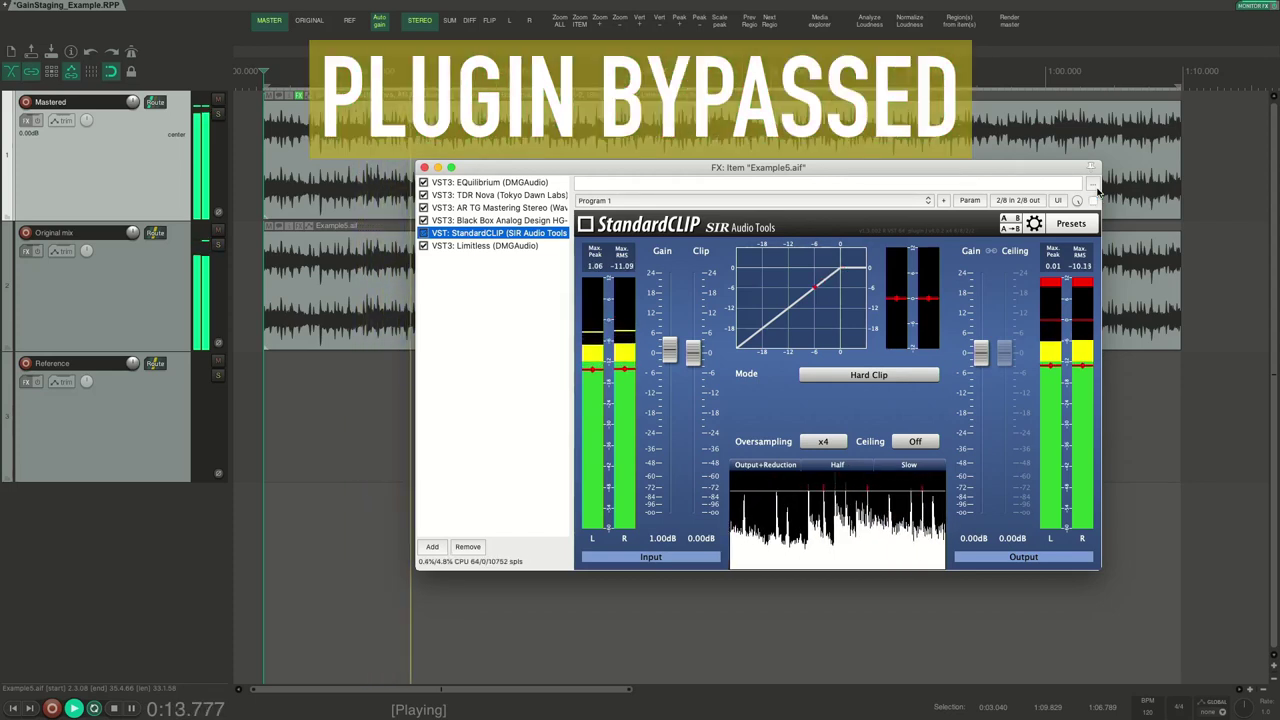
left_click(1096, 194)
key("space")
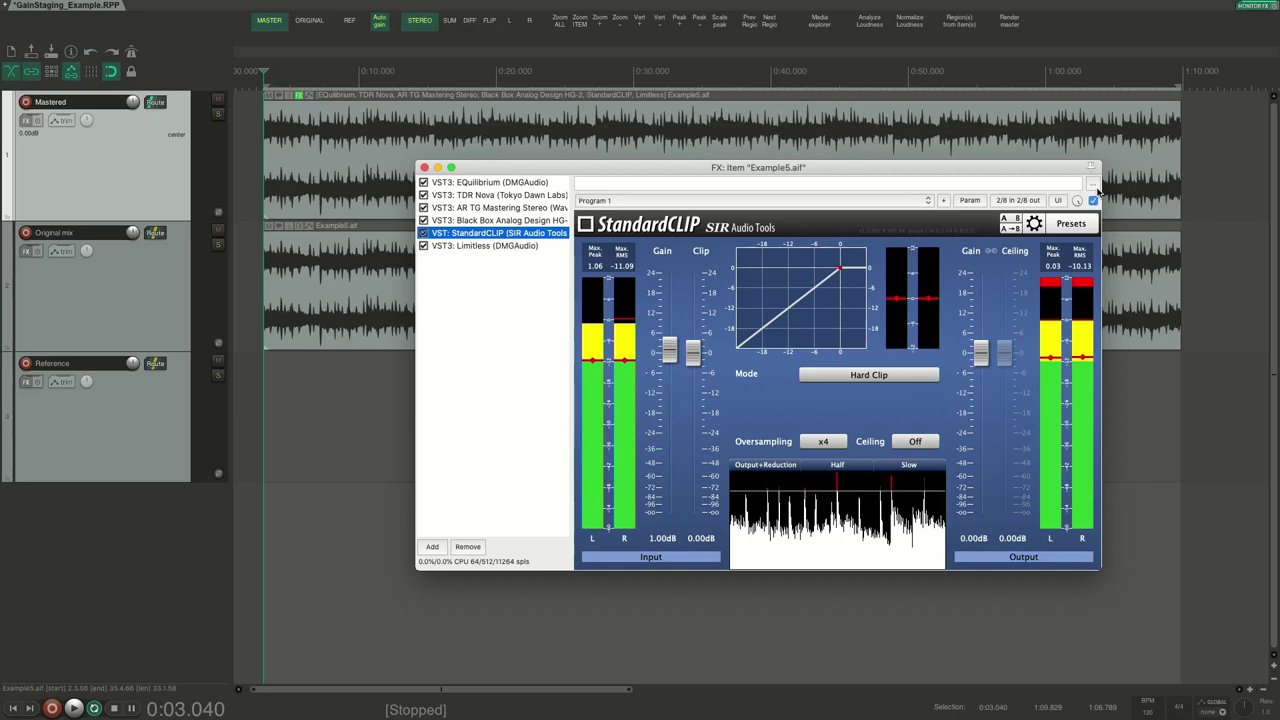
Step: Show the Limitless limiter and play the song while alternately bypassing and re-enabling it, ending with it enabled
left_click(510, 245)
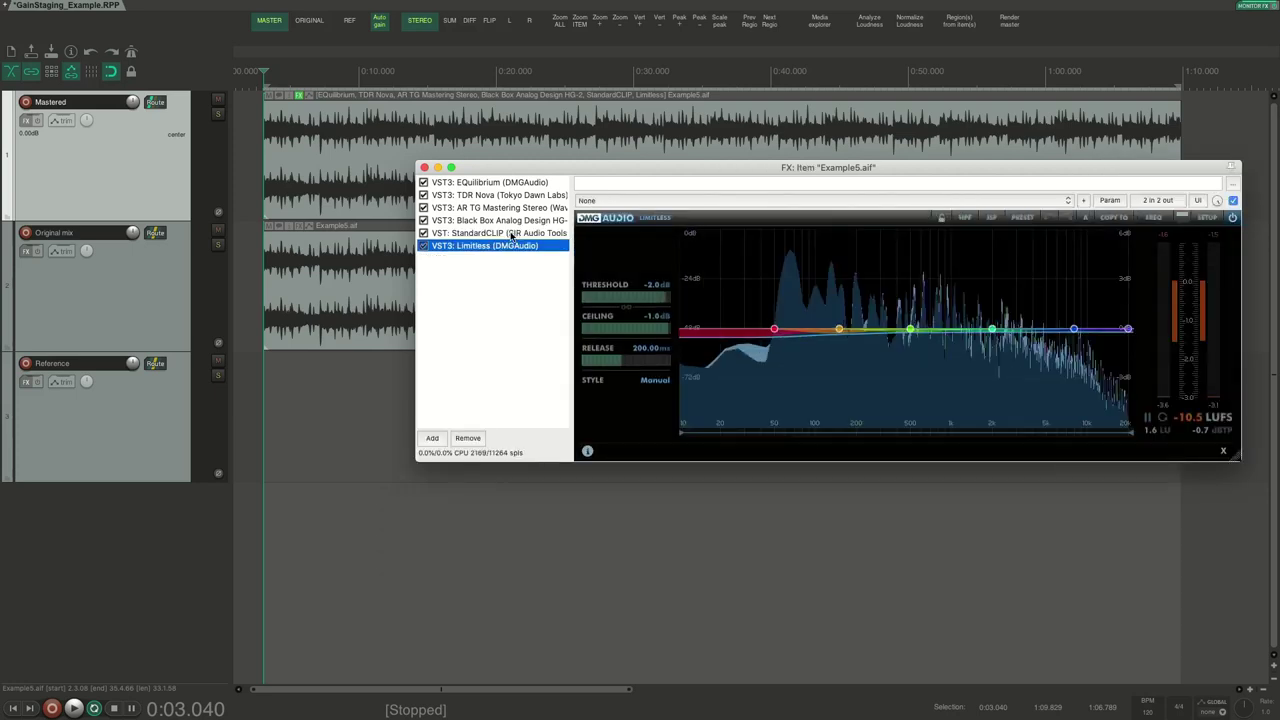
key("space")
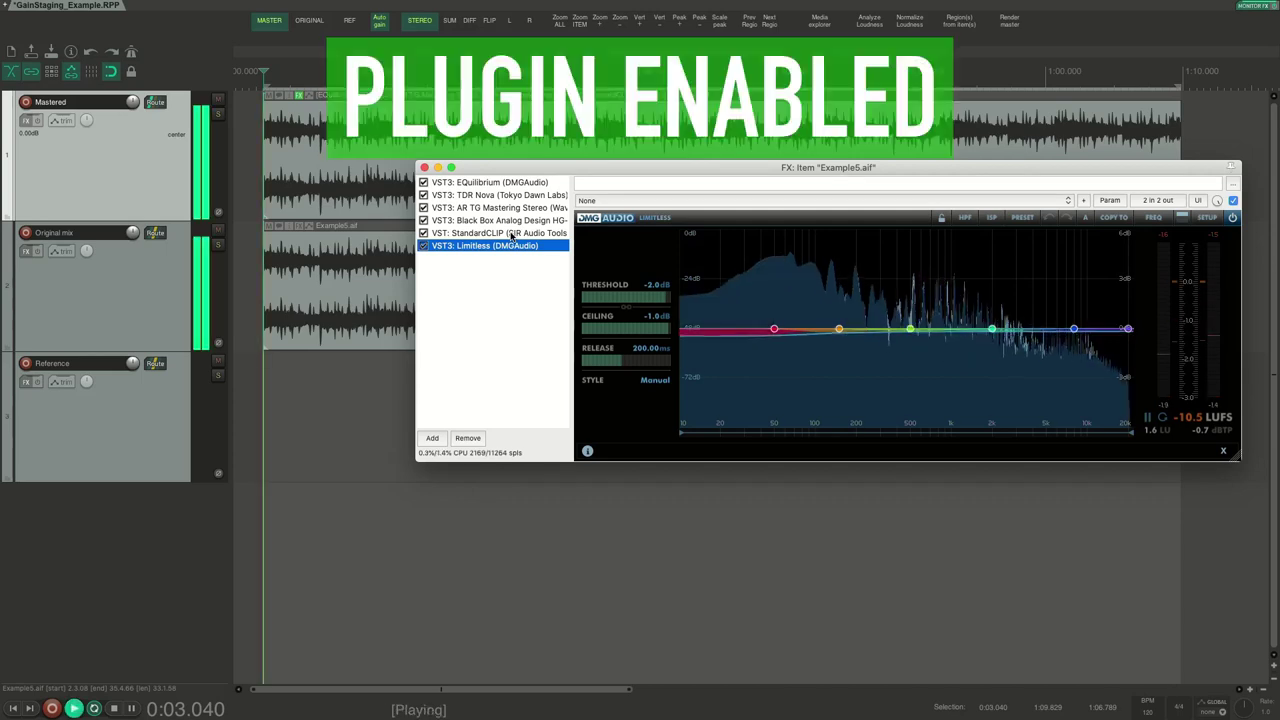
left_click(1234, 196)
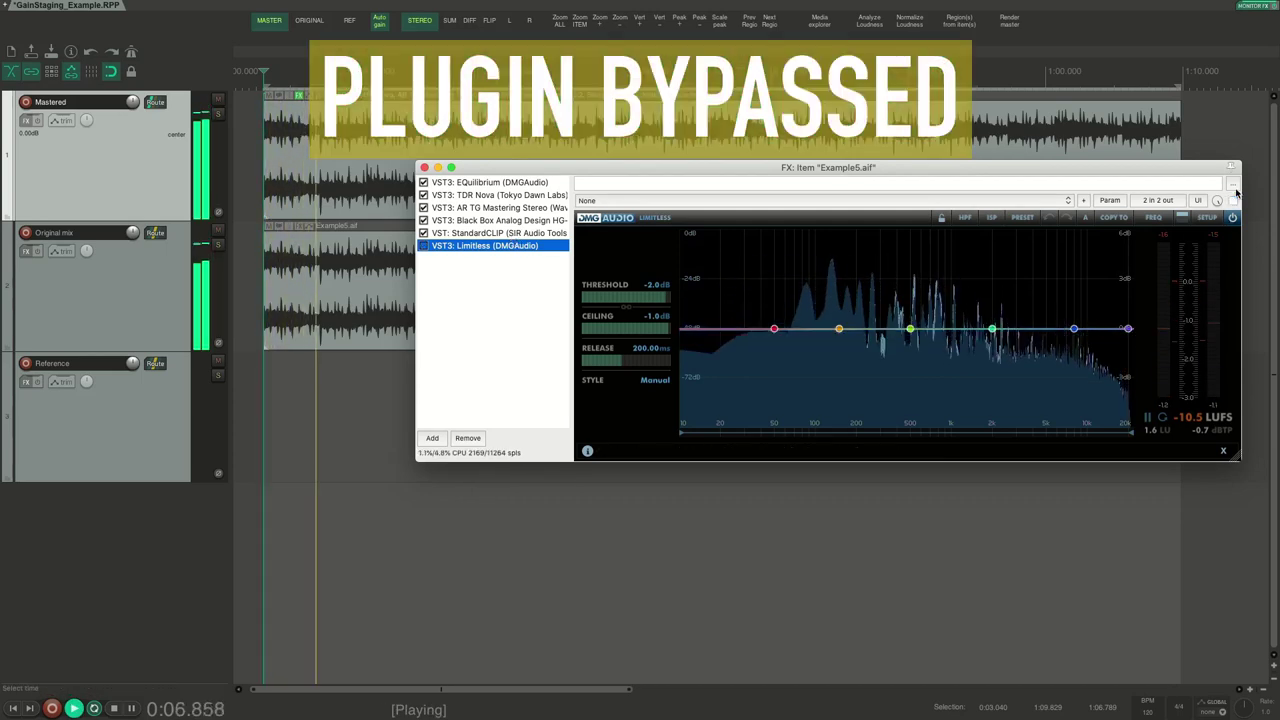
left_click(1234, 196)
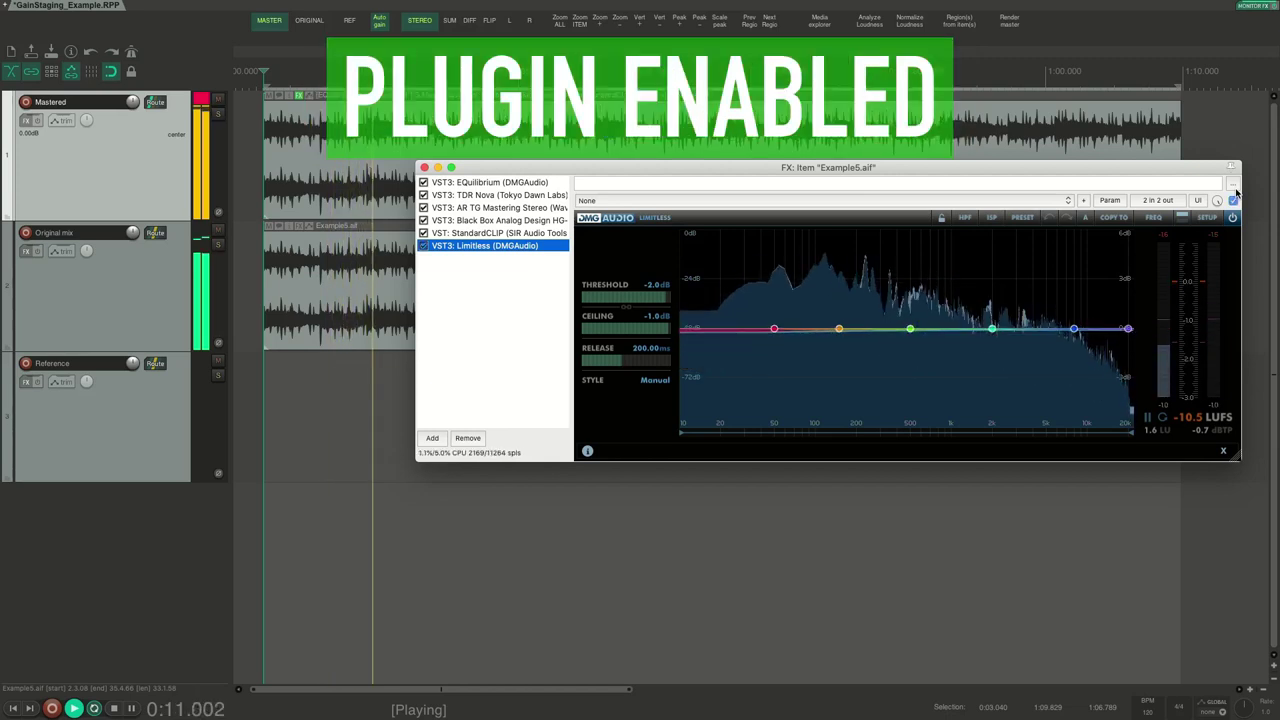
left_click(1234, 196)
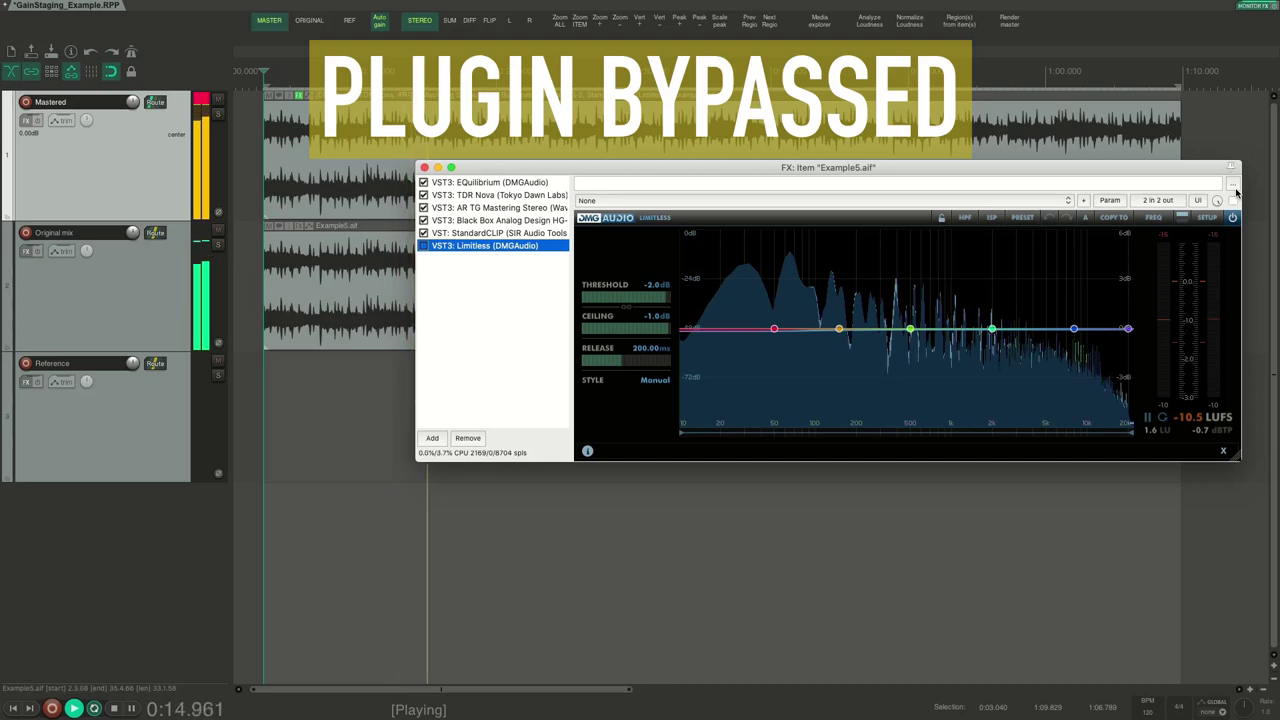
left_click(1234, 196)
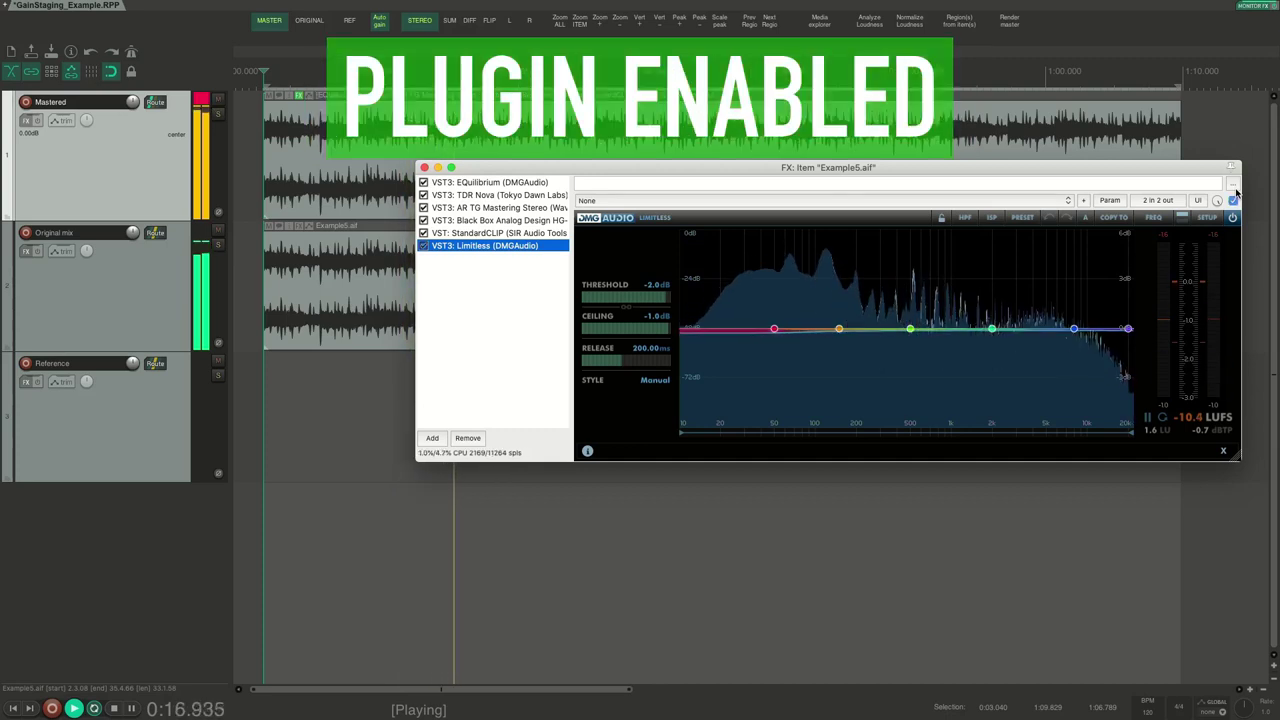
key("space")
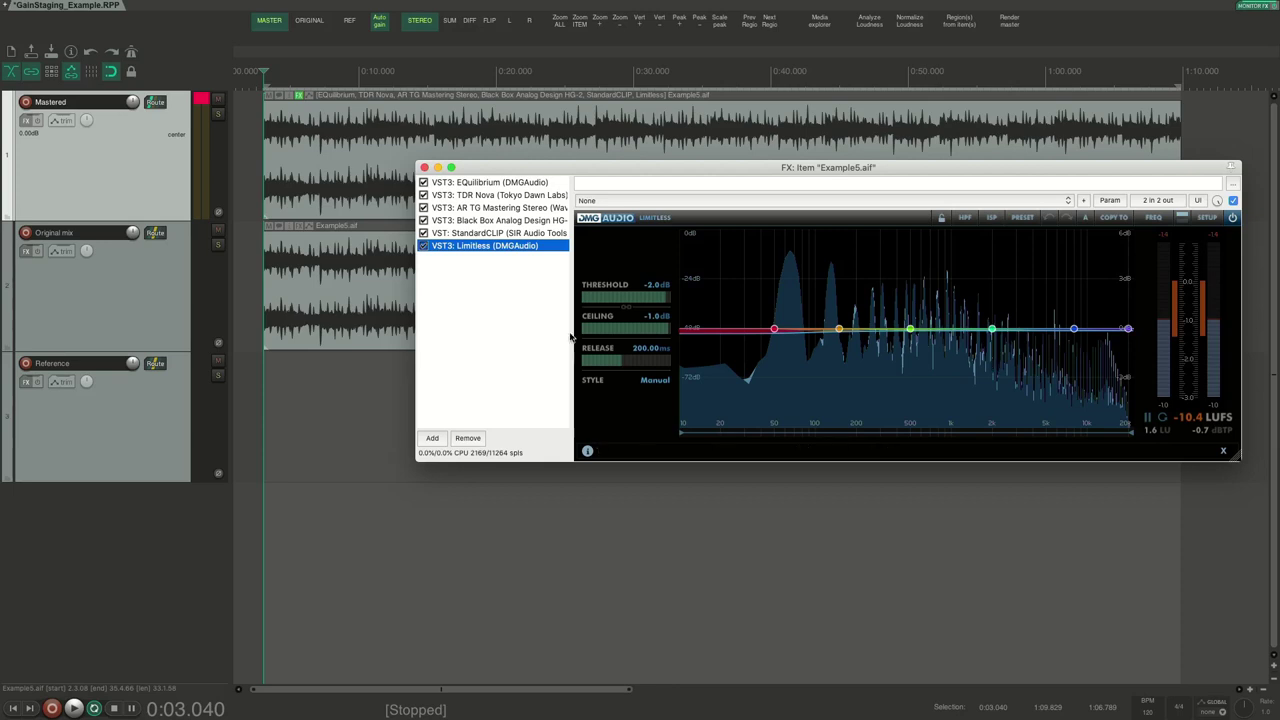
Step: Review the AR TG Mastering Stereo, Black Box HG-2, StandardCLIP and Limitless plugins in chain order with playback stopped
left_click(500, 219)
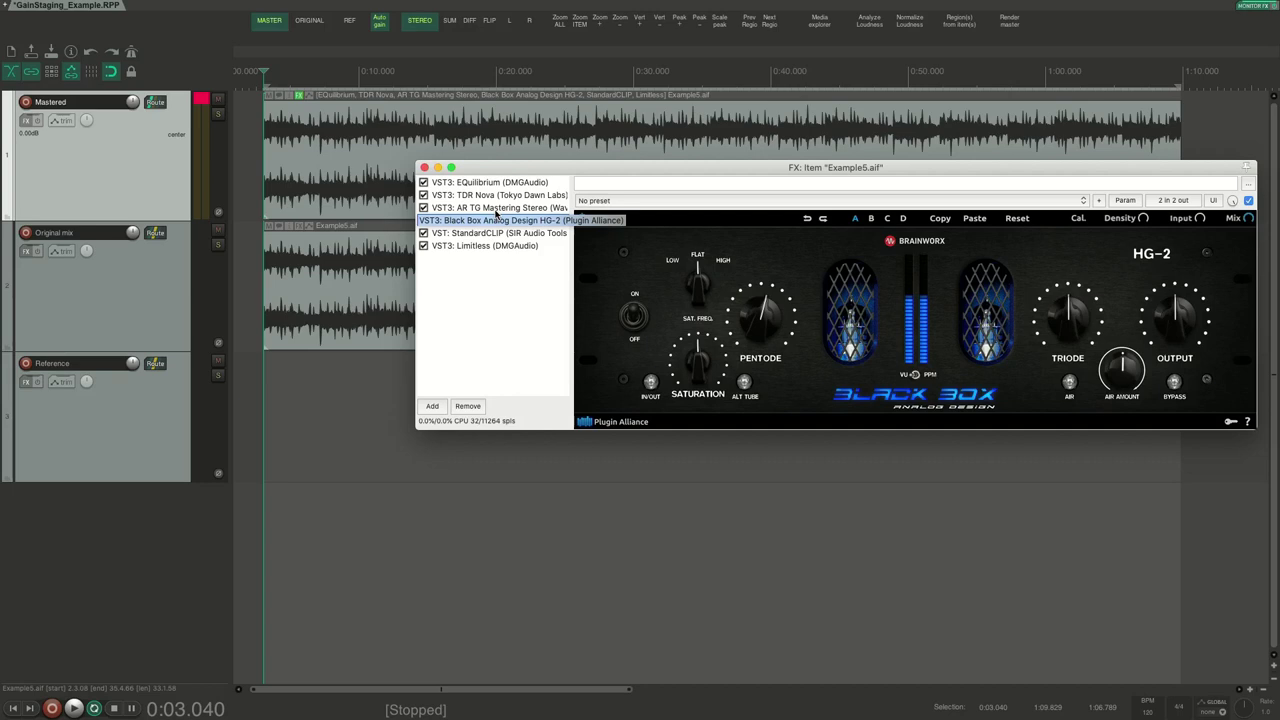
left_click(495, 207)
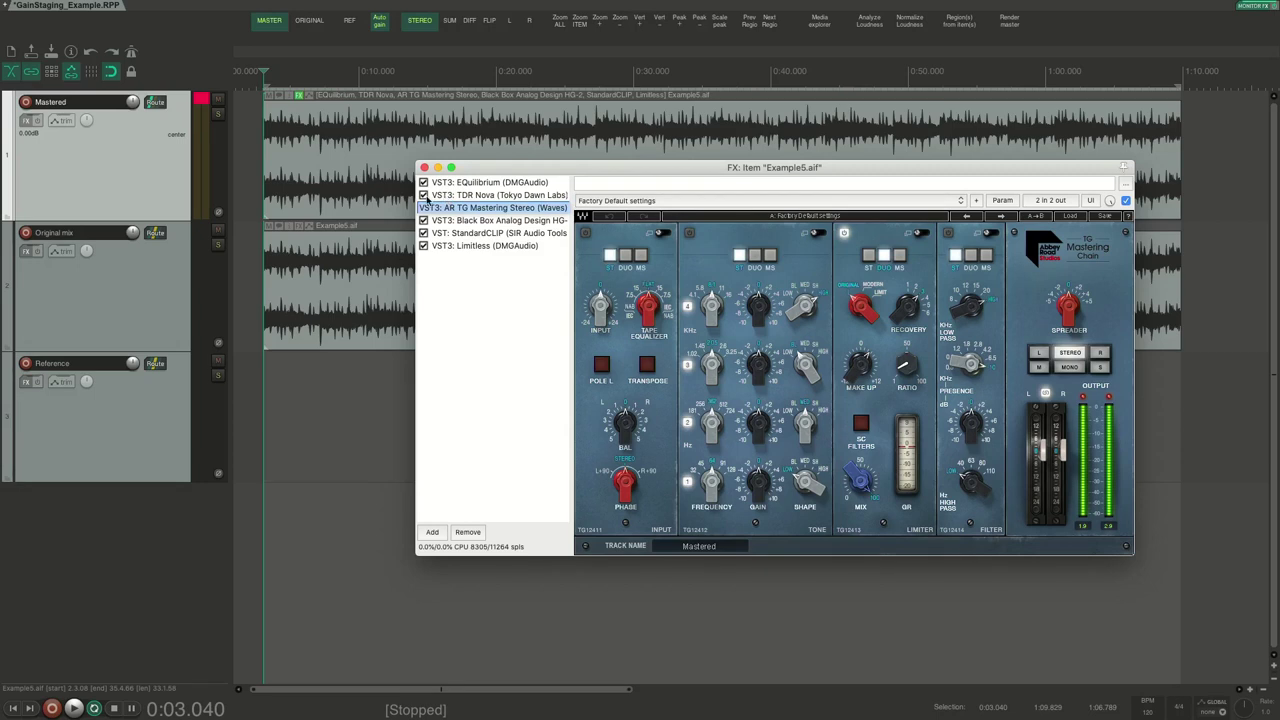
left_click(500, 218)
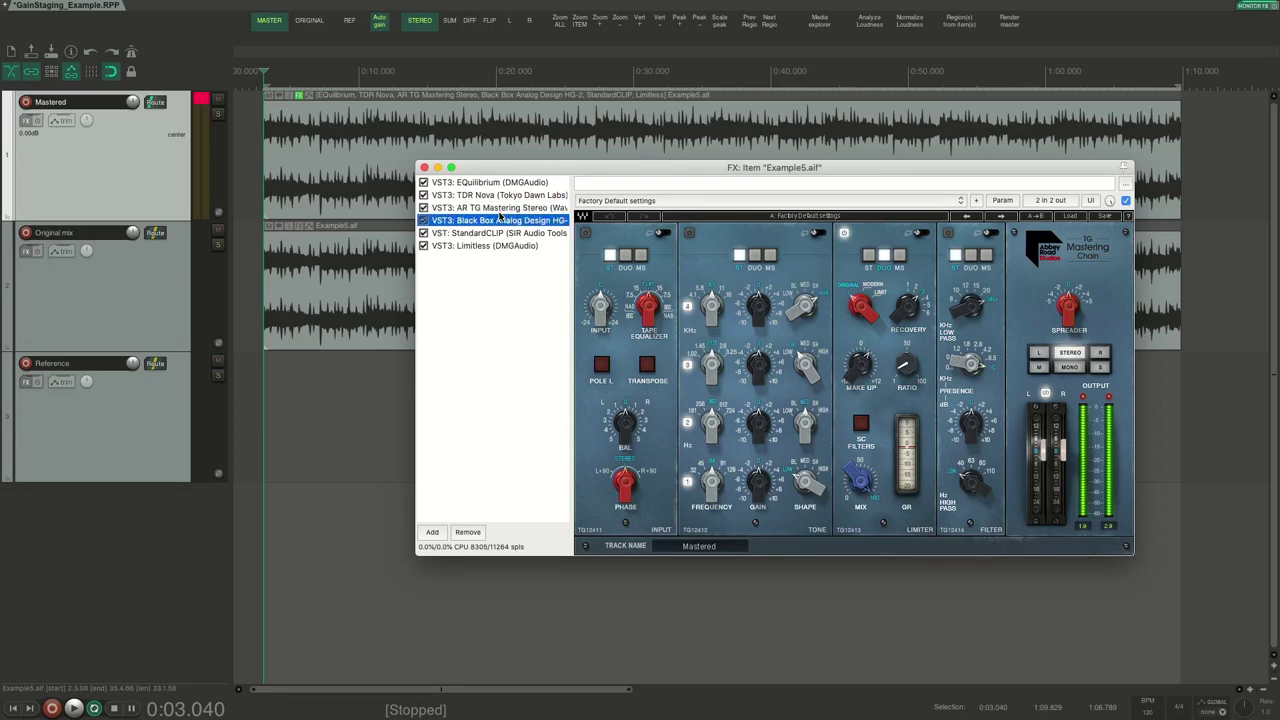
key("Down")
key("Down")
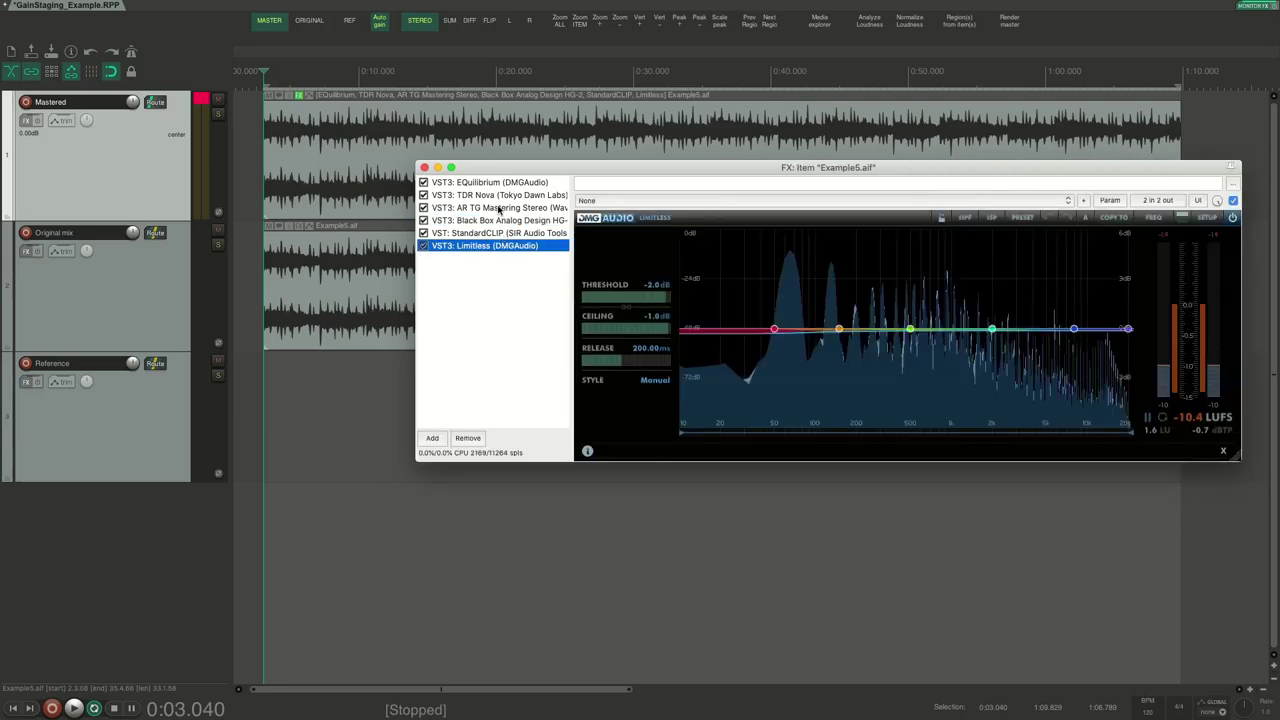
left_click(499, 208)
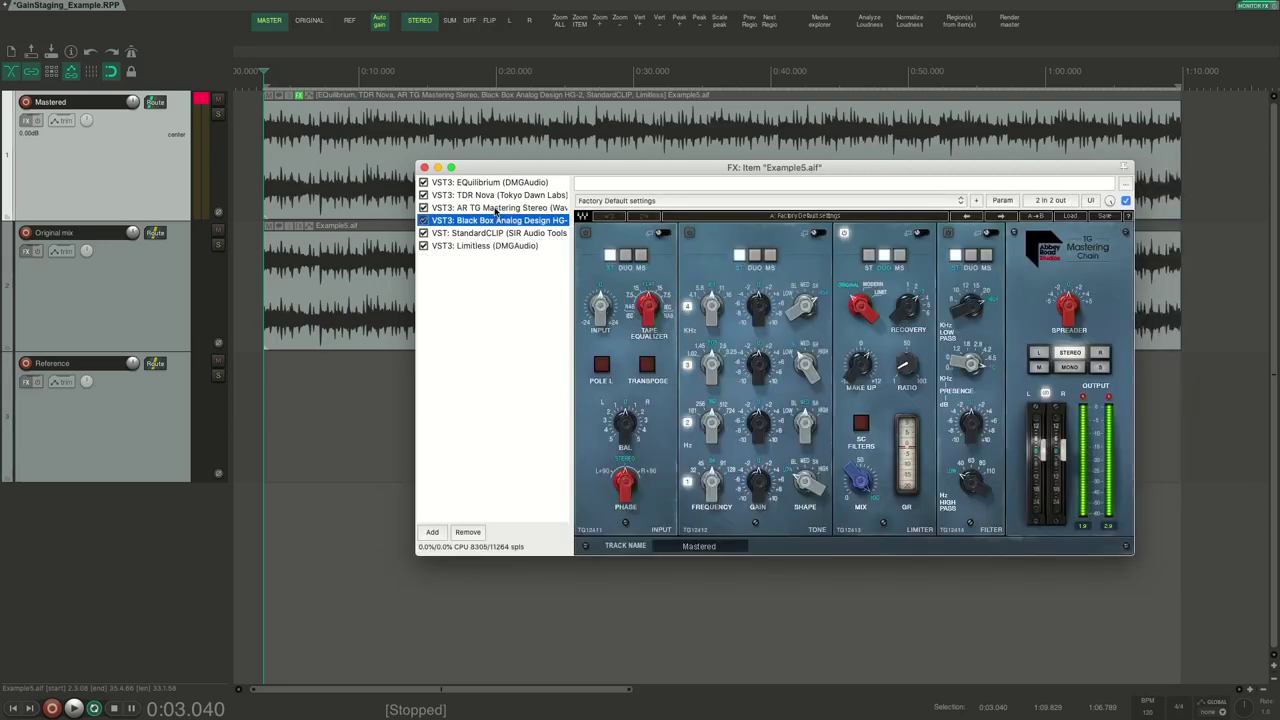
key("Down")
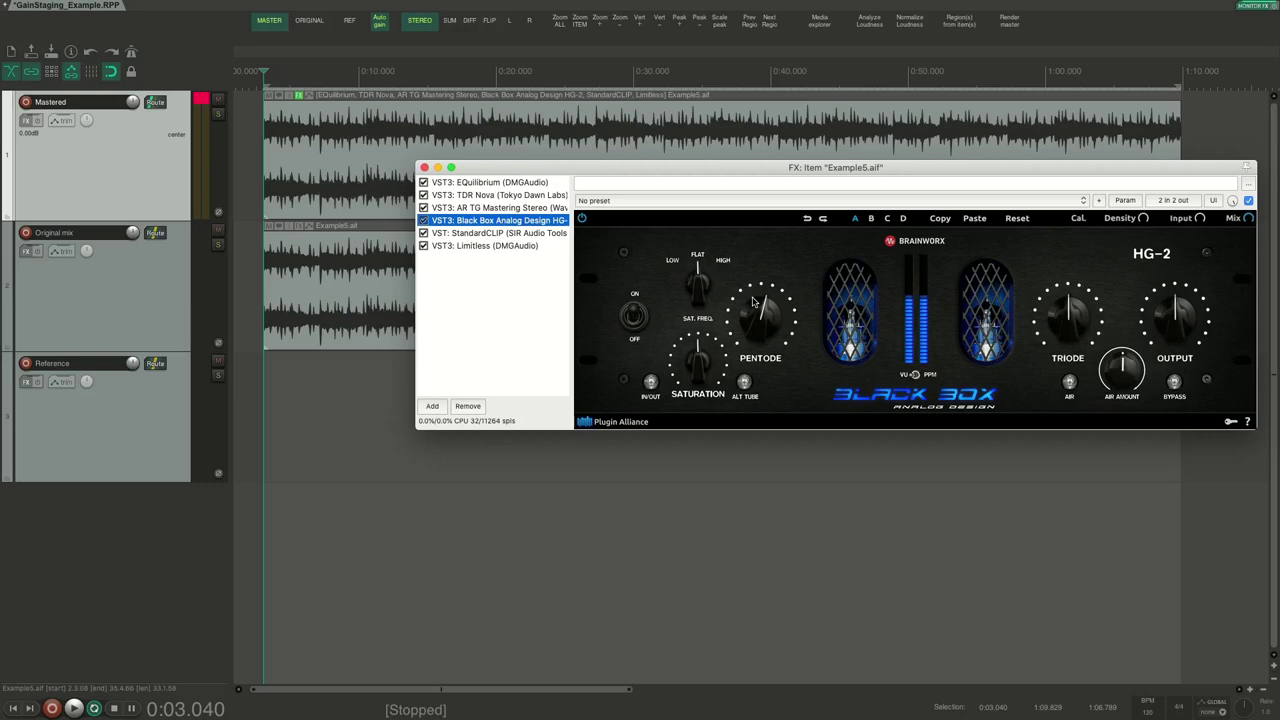
key("Down")
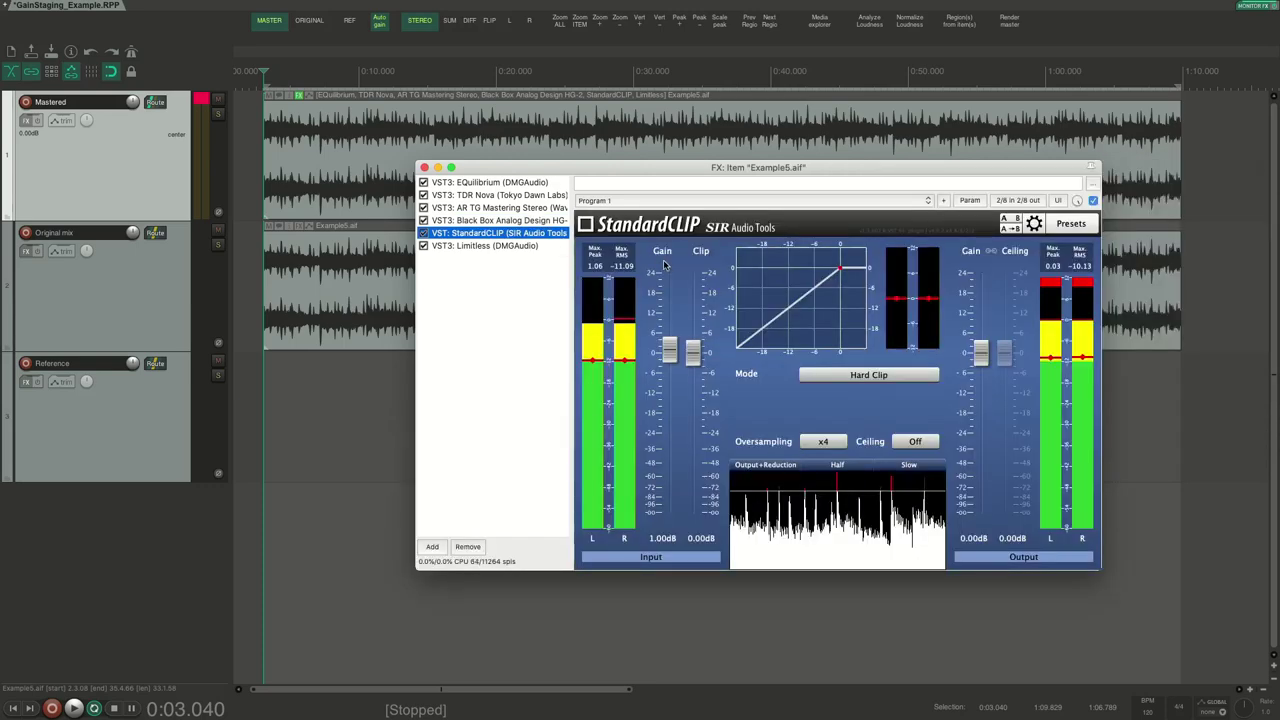
key("Down")
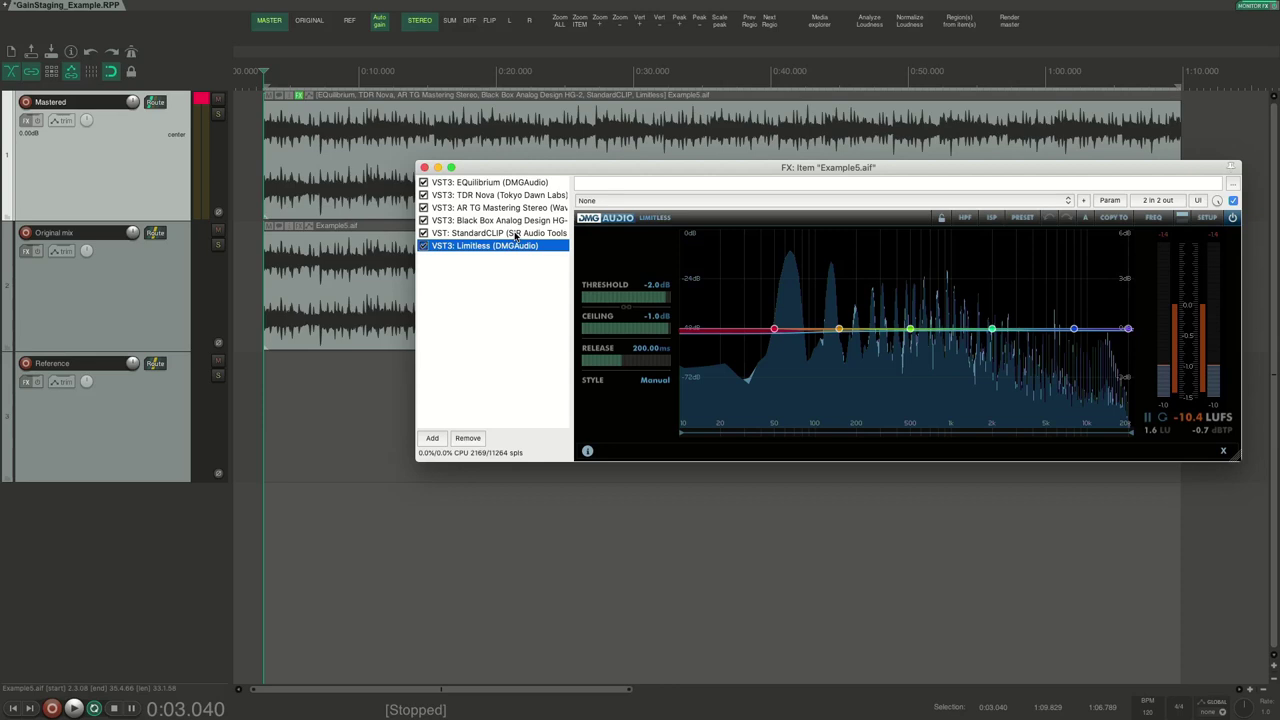
Step: Bypass the AR TG Mastering Stereo plugin to illustrate removing it from the chain, and re-enable it
left_click(450, 206)
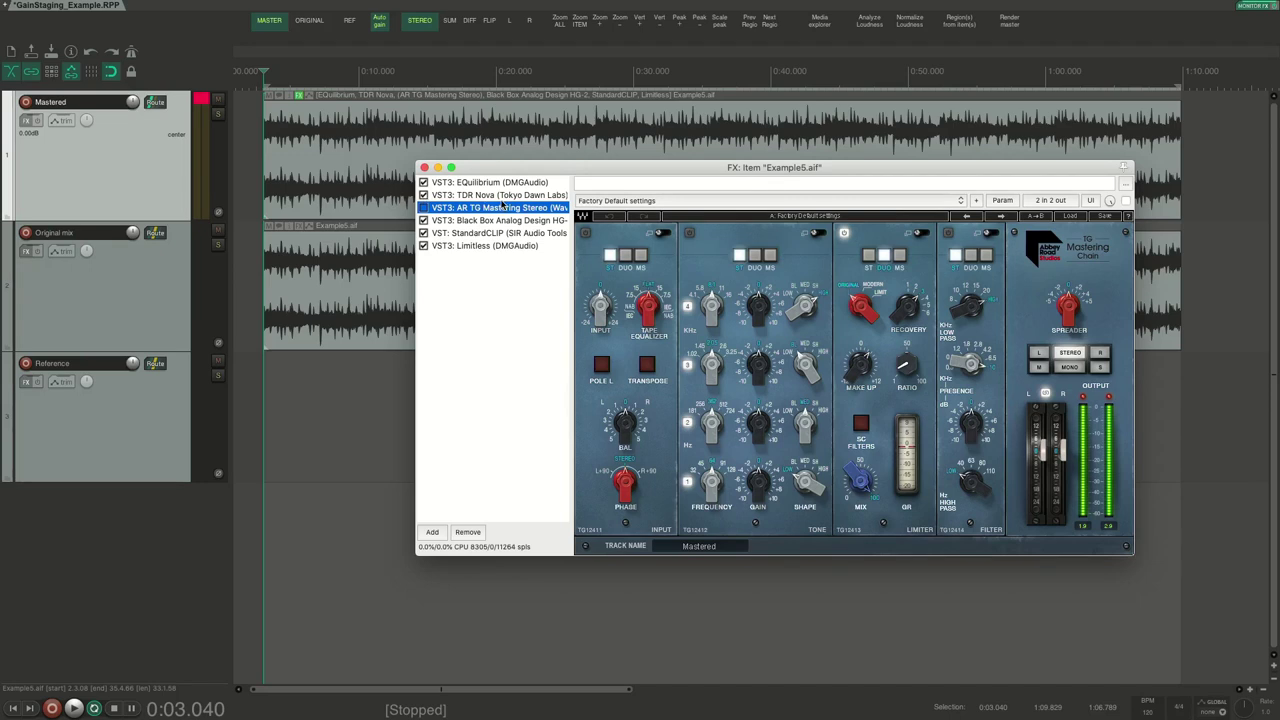
left_click(503, 205)
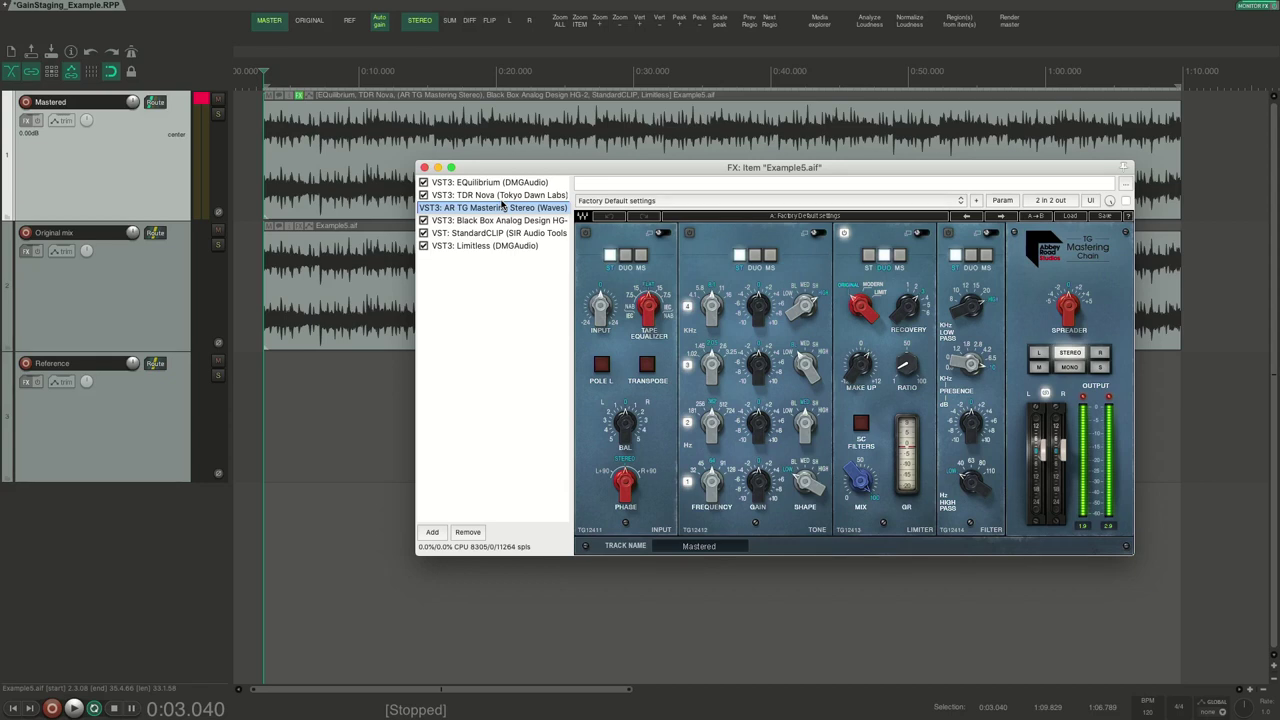
left_click(503, 206)
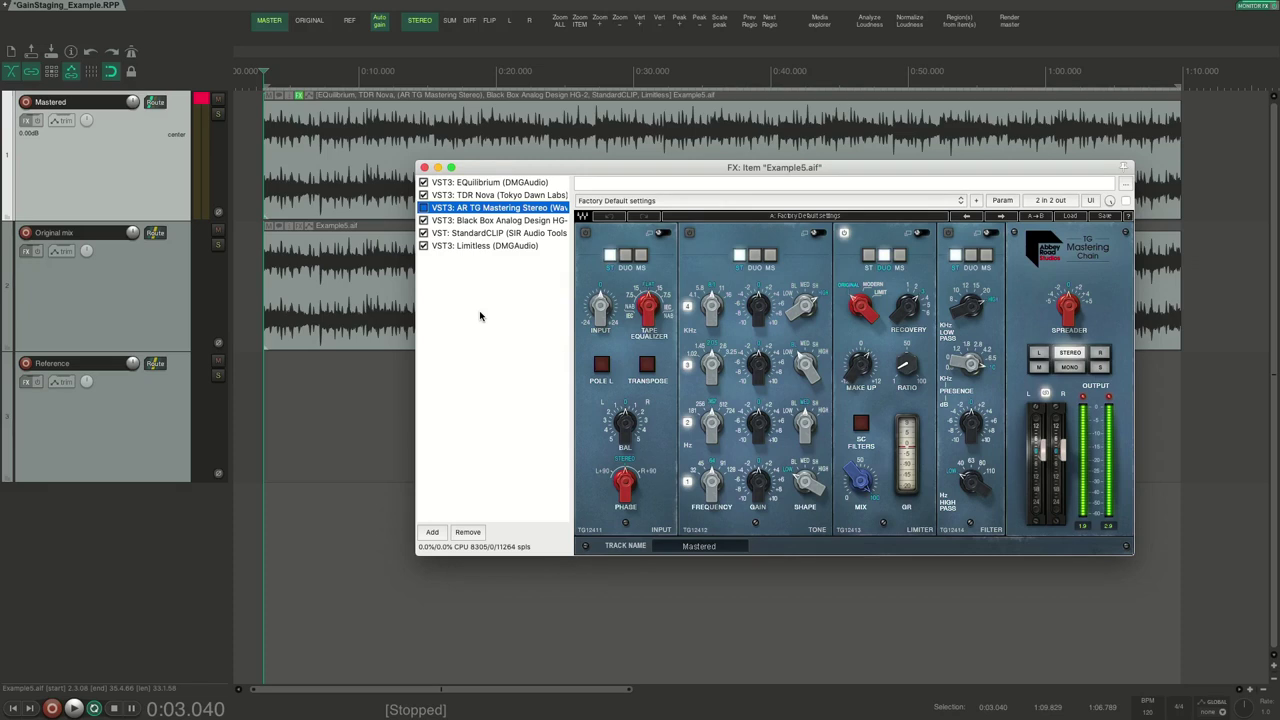
left_click(424, 207)
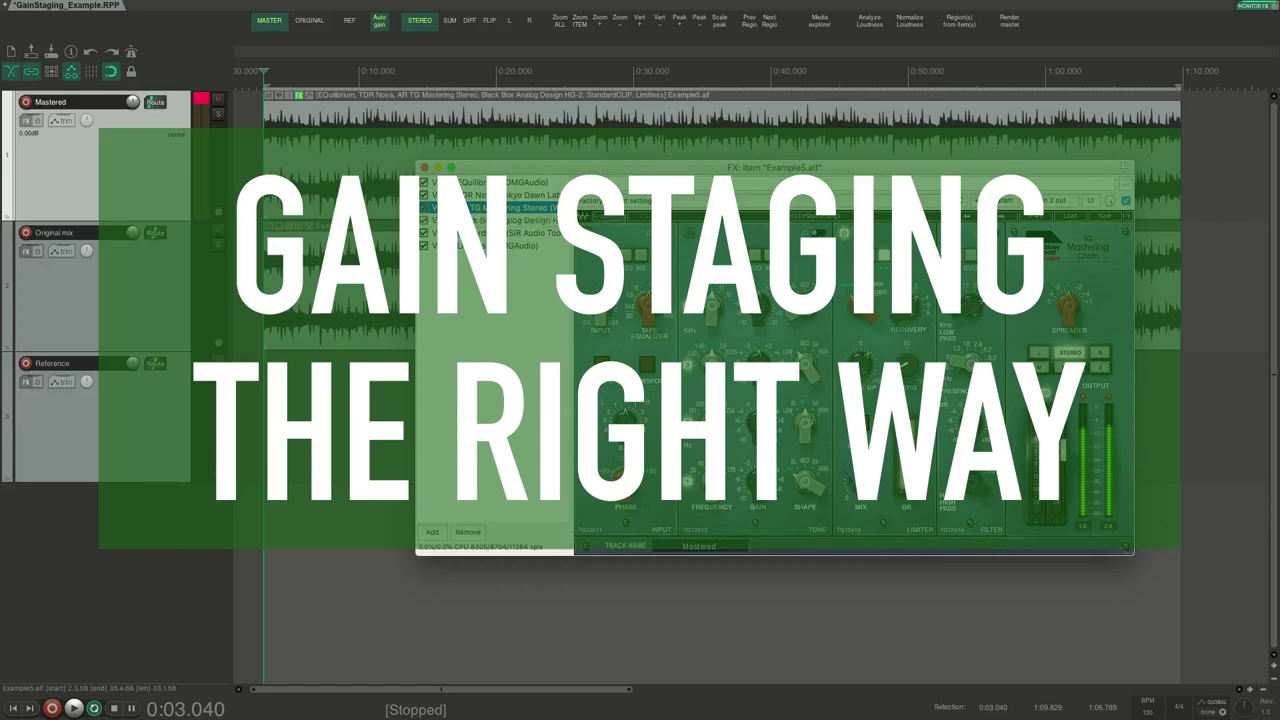
Step: Close the effects chain window and set the time selection to the second mastered item, whose chain starts with ReaEQ
left_click(425, 166)
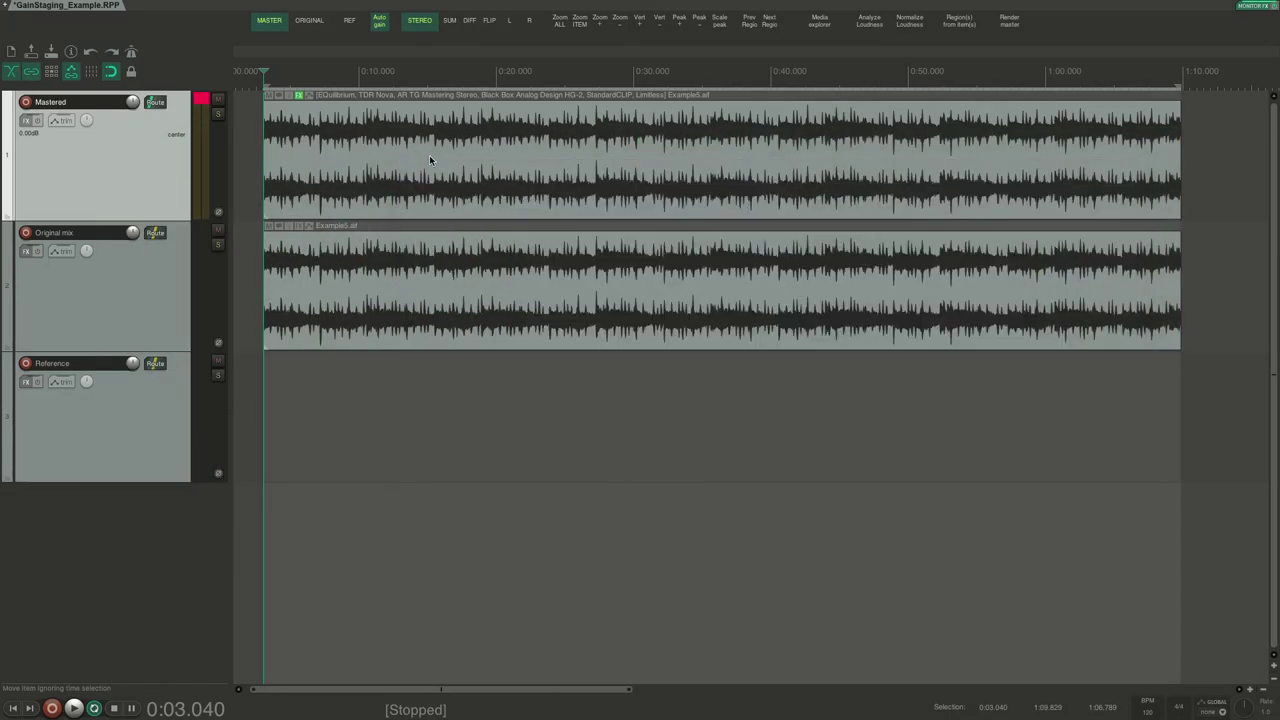
scroll(428, 160, "down", 4)
left_click(831, 145)
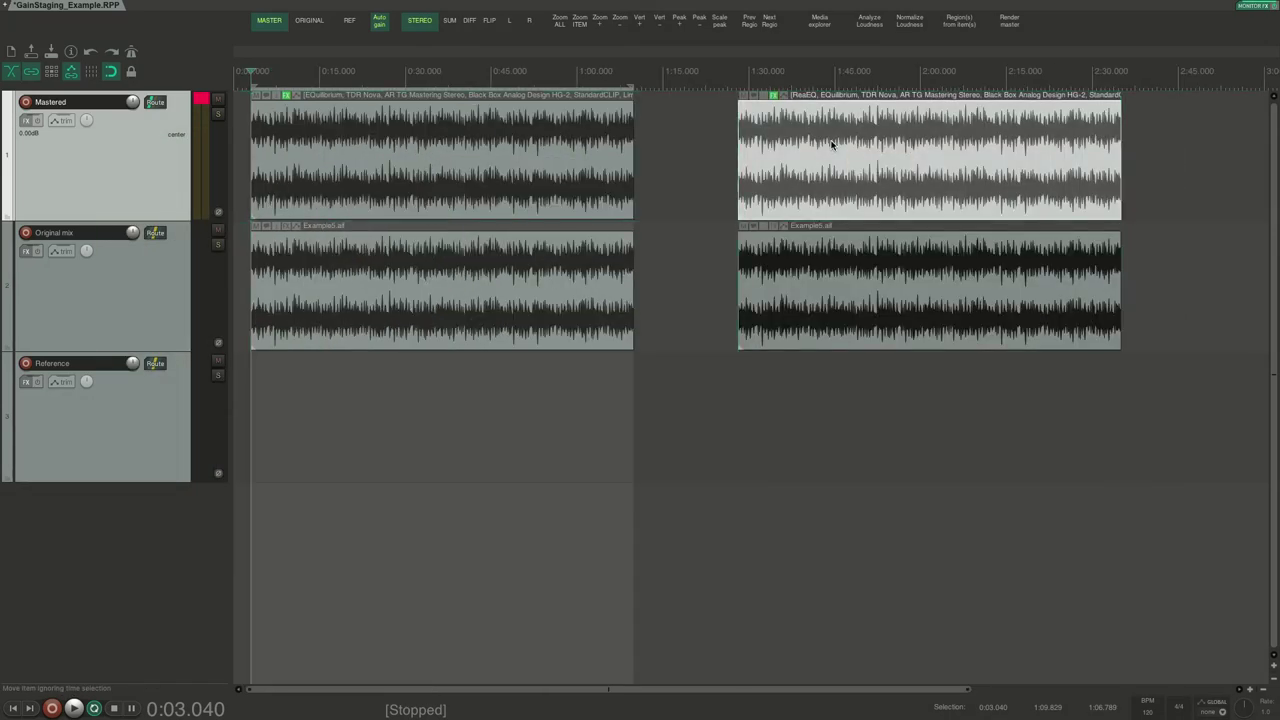
key("ctrl+shift+a")
key("z")
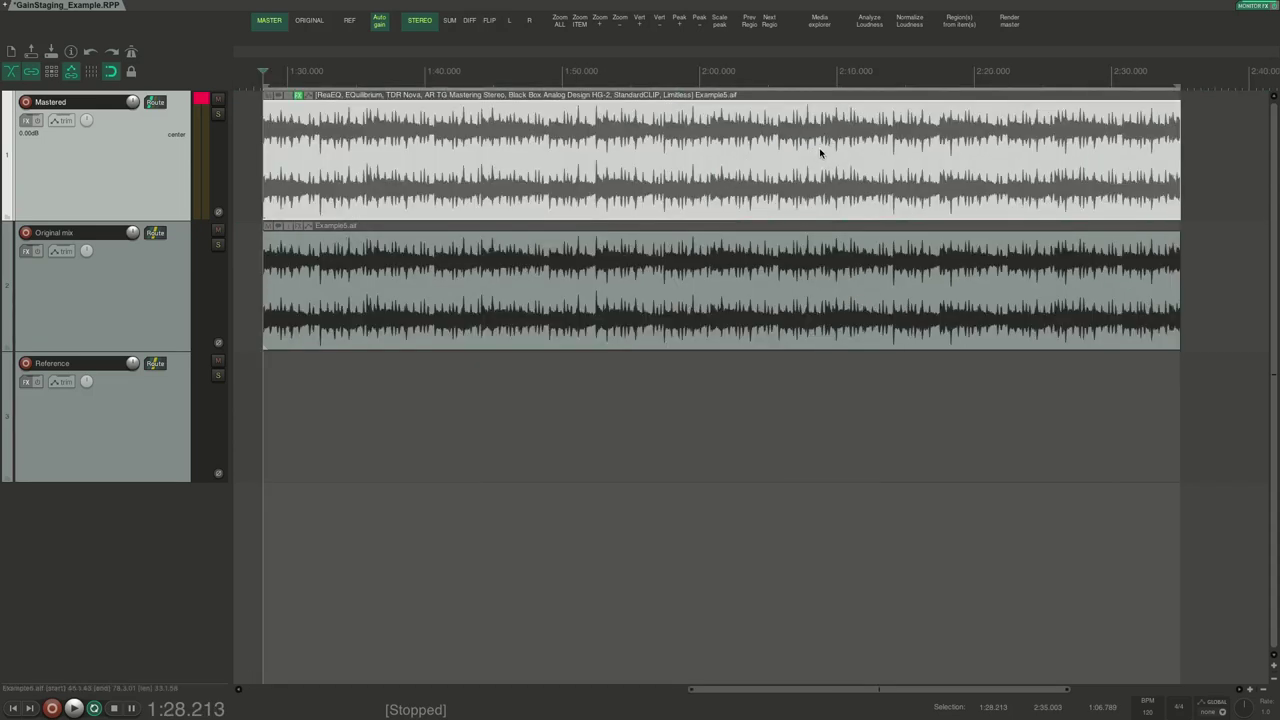
key("z")
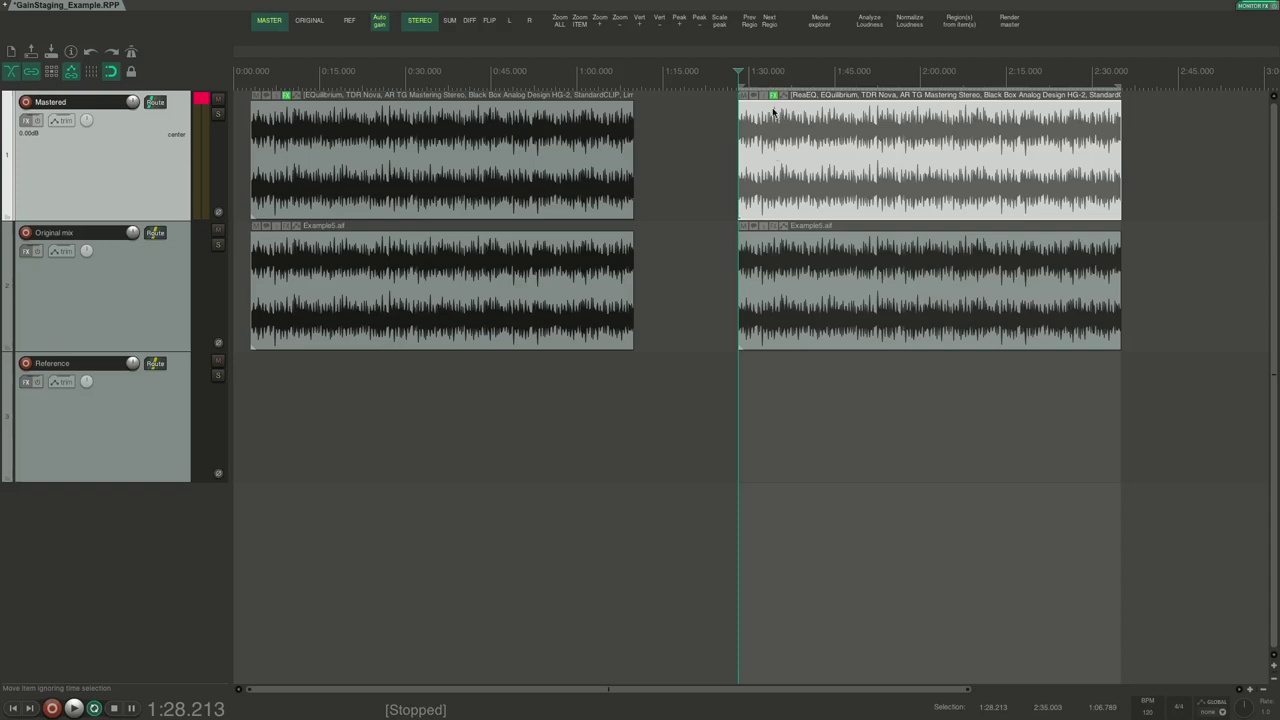
Step: Compare the two mastered examples by playing the second, jumping to the first and returning to the second before stopping
key("space")
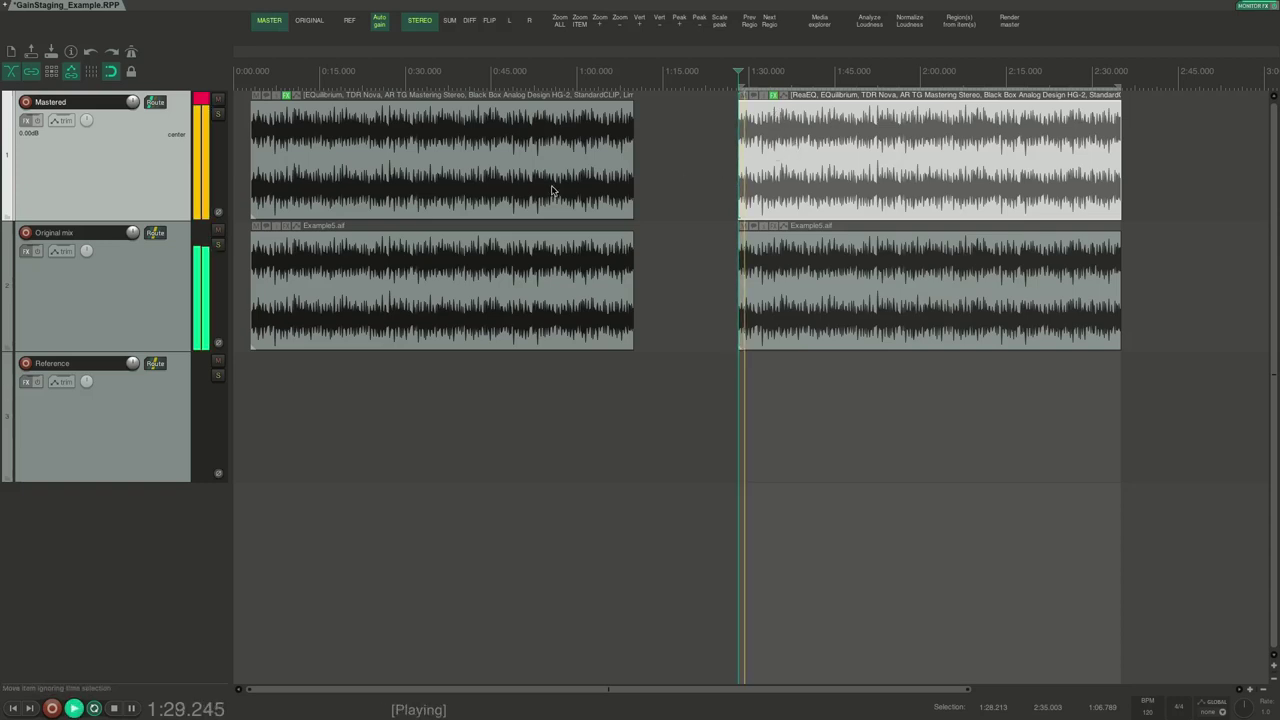
left_click(256, 134)
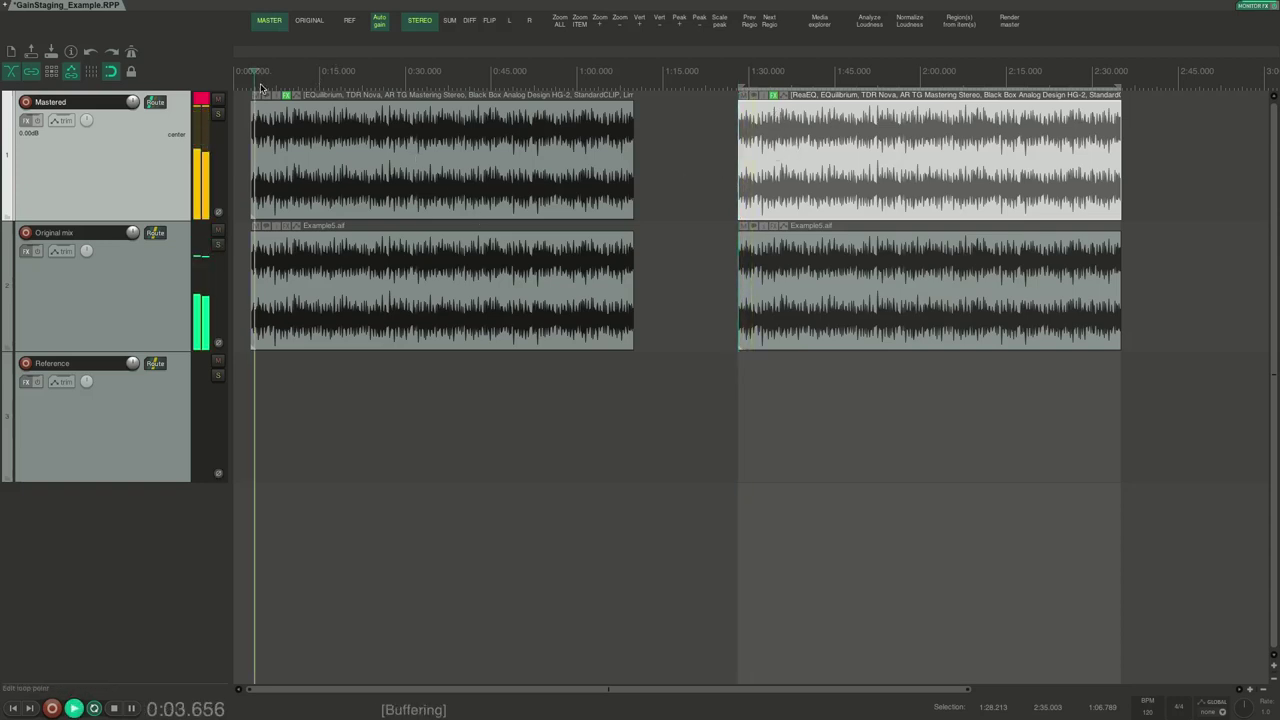
left_click(748, 70)
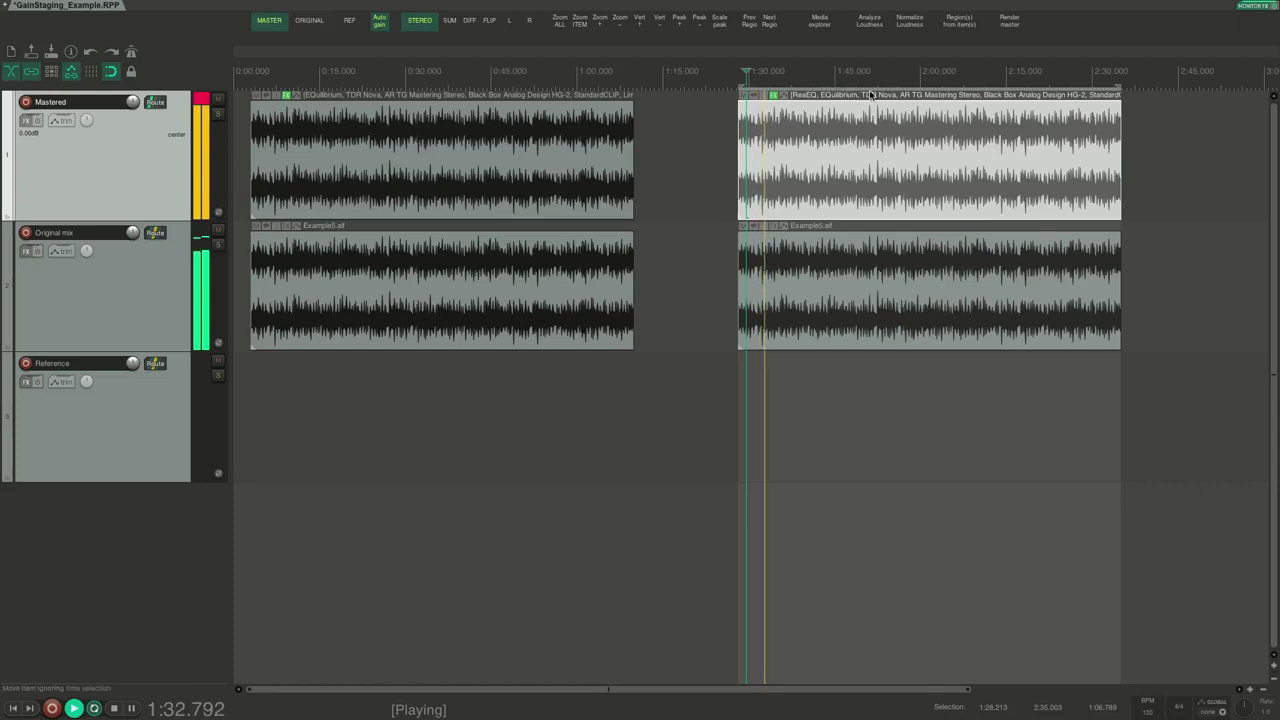
key("space")
Step: Open the effects chain of the second mastered item with its ReaEQ plugin shown, keeping that item selected
key("z")
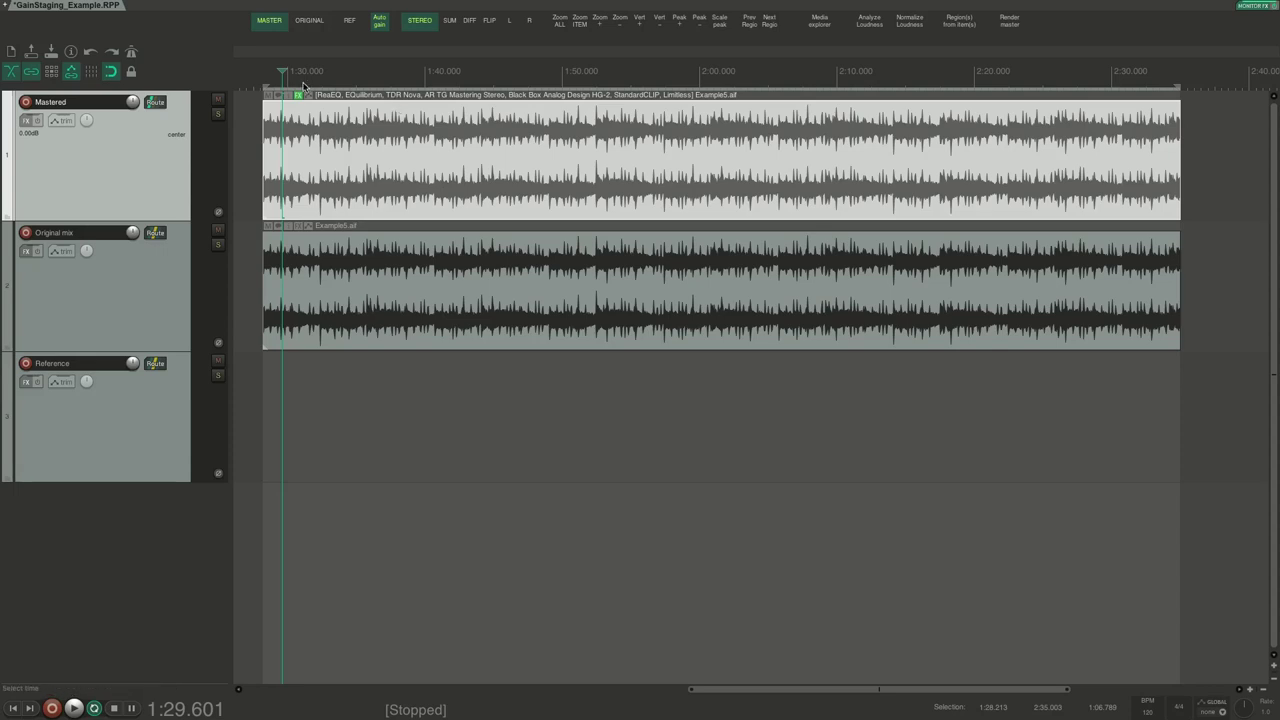
key("shift+e")
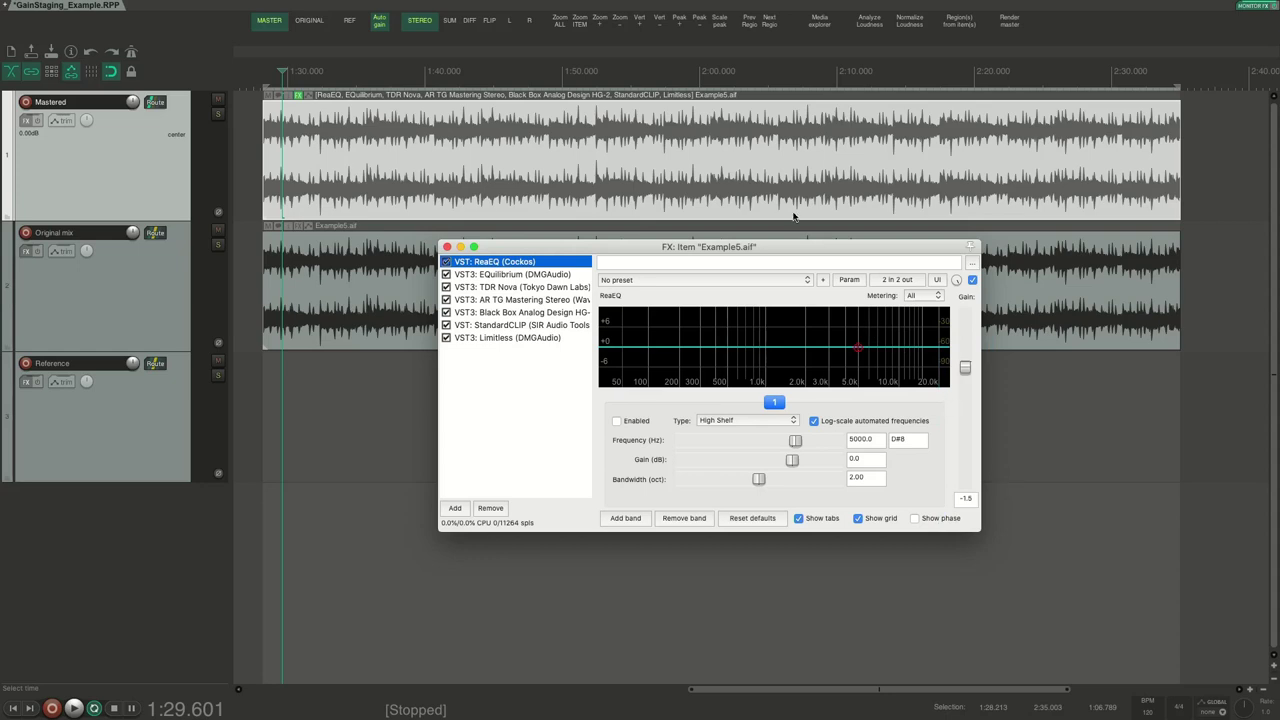
left_click(751, 149)
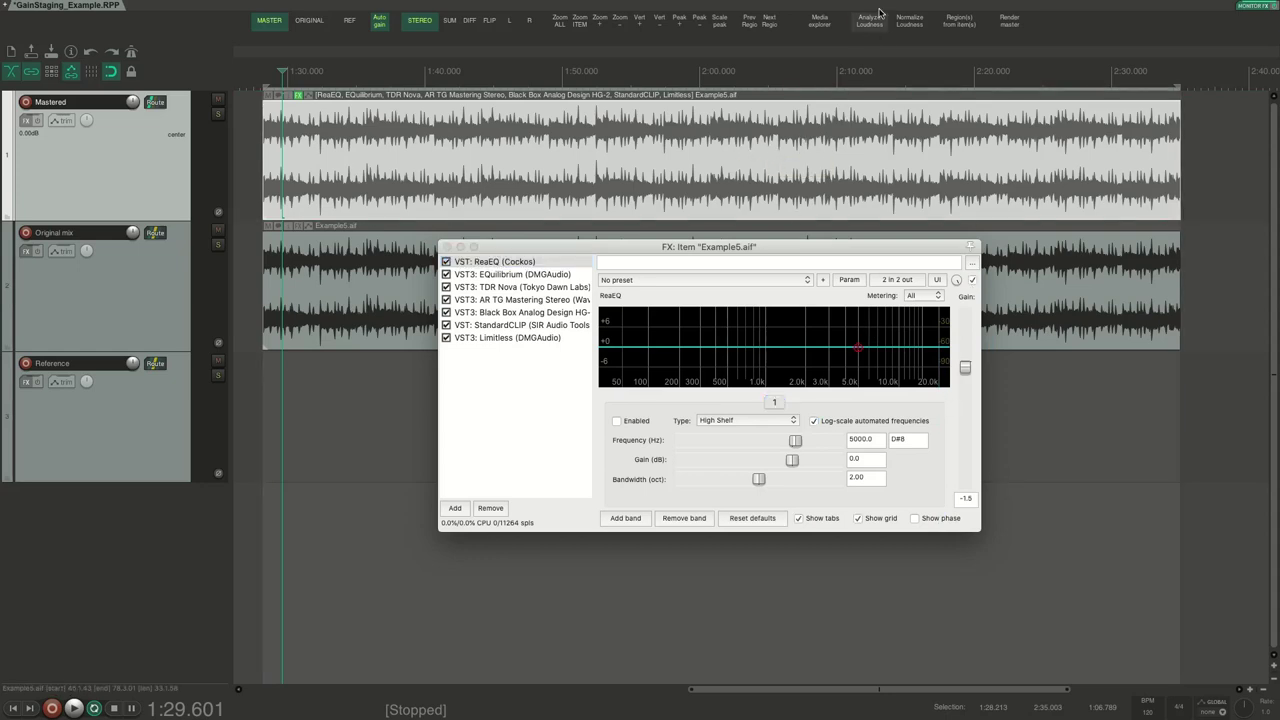
Step: Analyze the loudness of the selected mastered item, place the results clear of its ReaEQ settings for reading, and close them
left_click(878, 16)
left_click(264, 435)
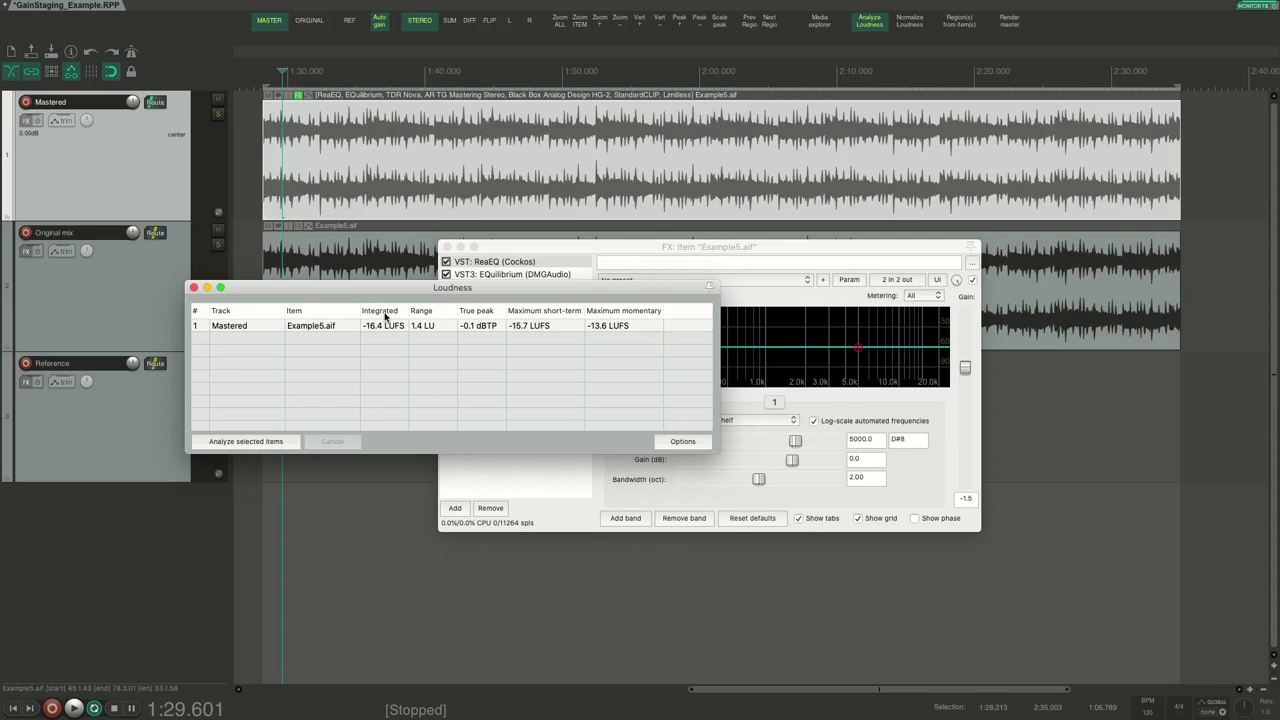
left_click_drag(504, 287, 370, 459)
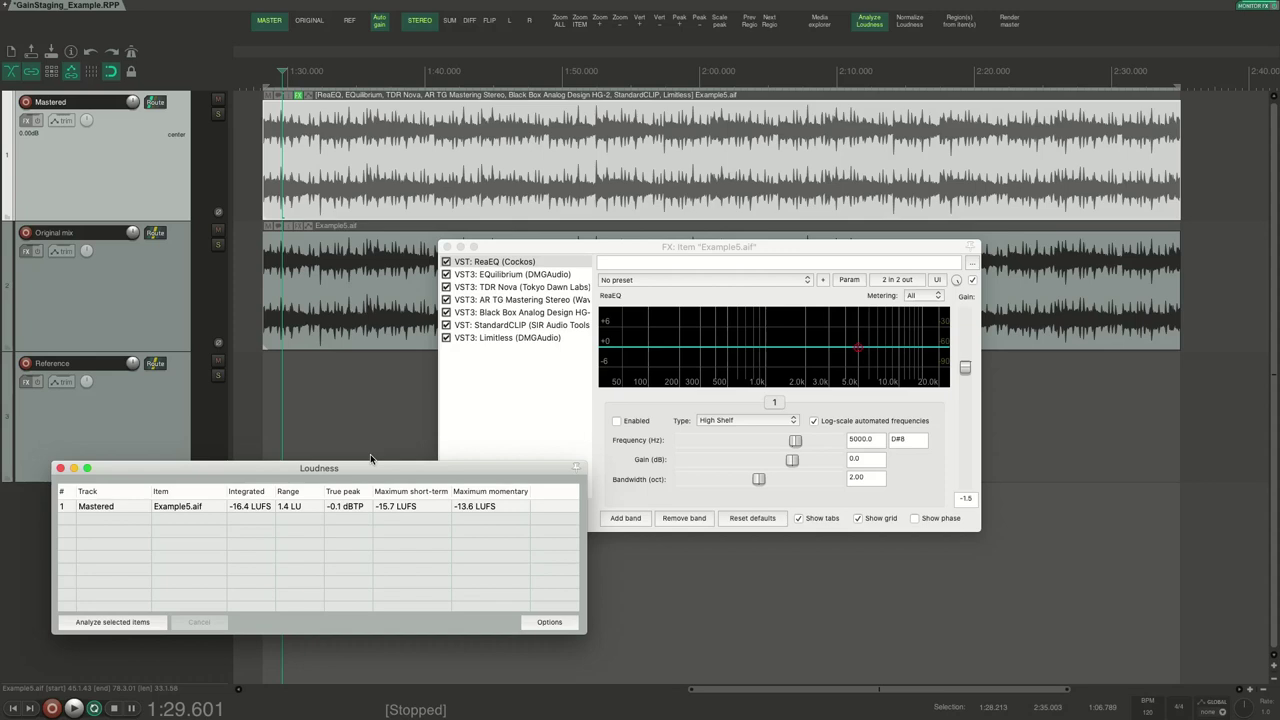
left_click(750, 242)
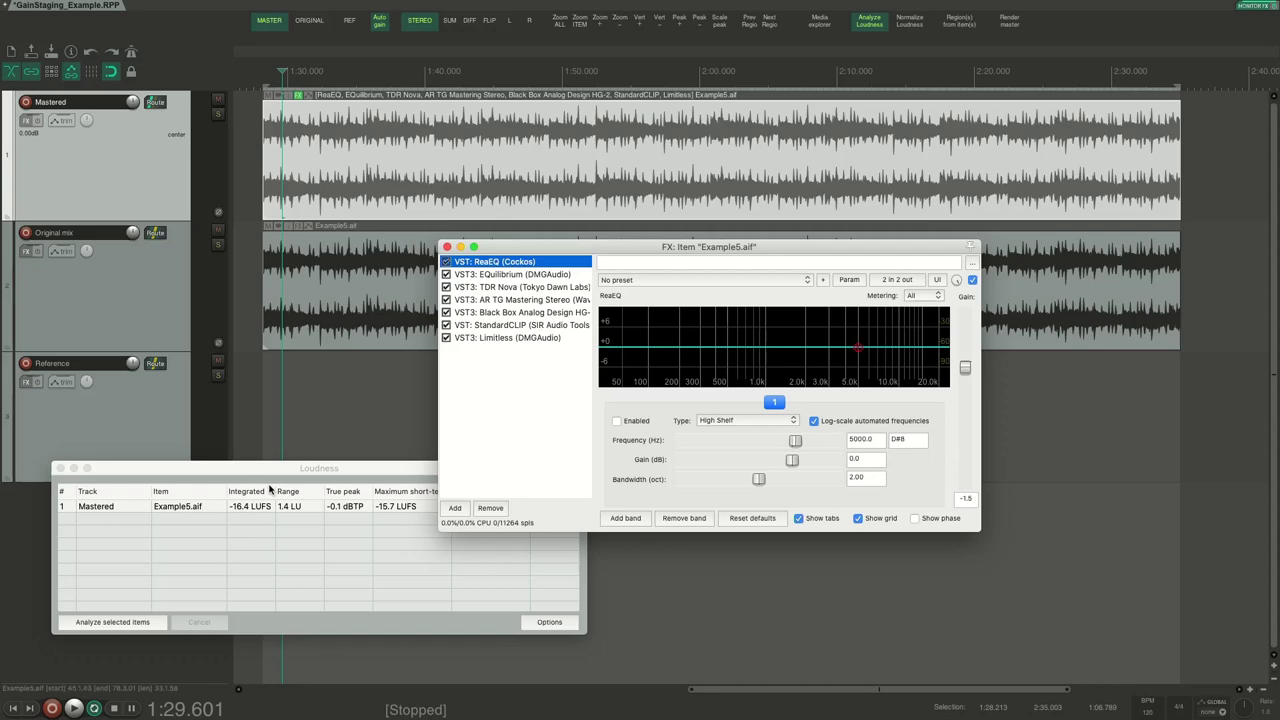
left_click(61, 468)
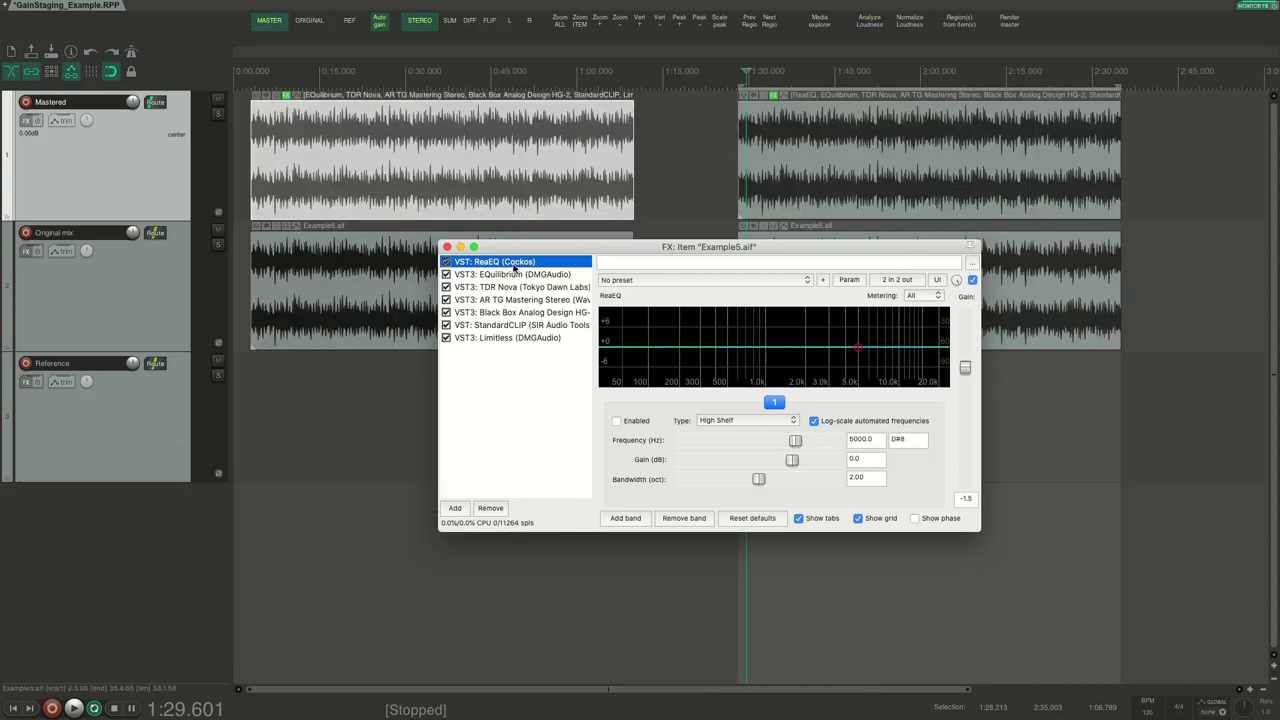
Step: Show EQuilibrium in the second mastered item's chain and play from that item's start, bypassing and re-enabling the plugin twice to compare levels
left_click(513, 273)
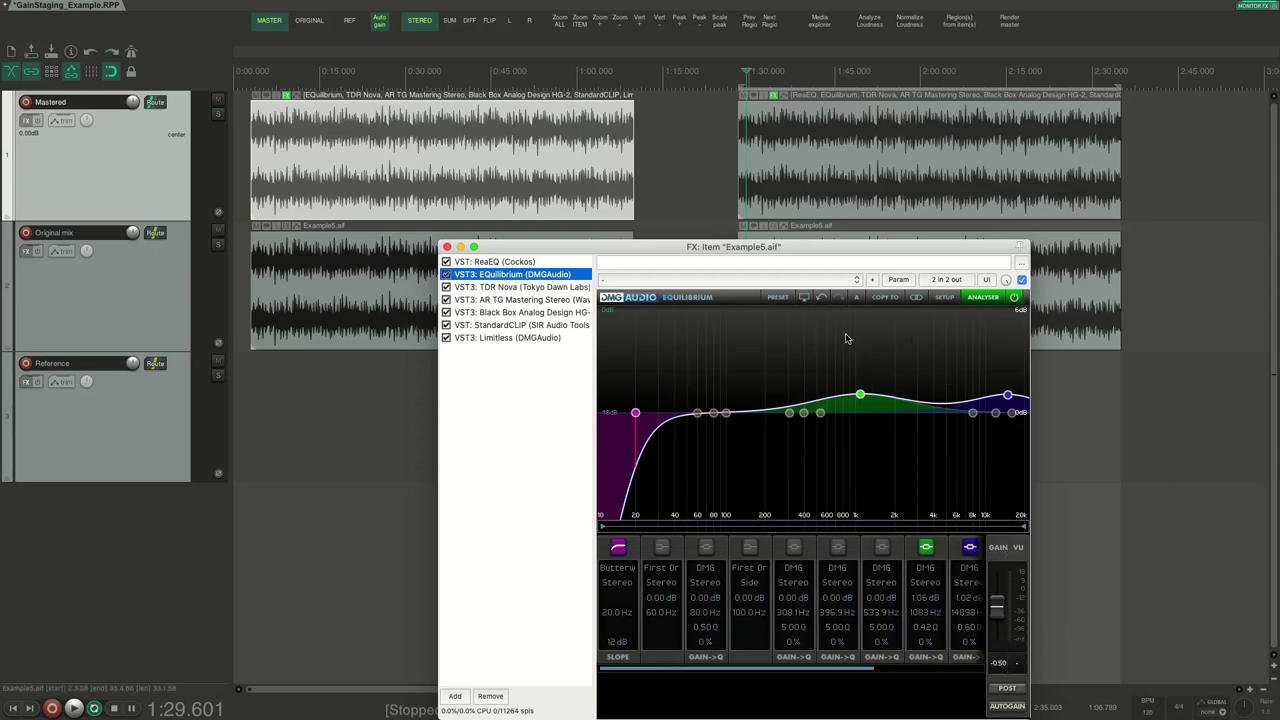
mouse_move(815, 410)
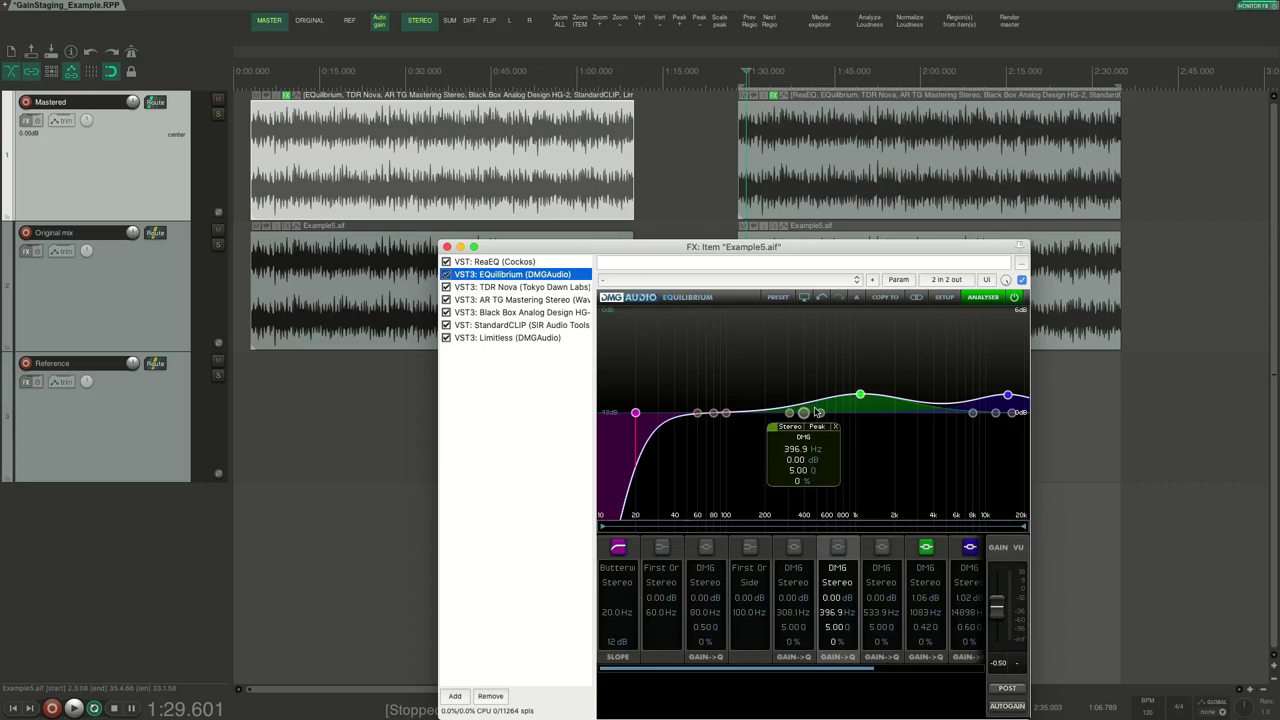
left_click(740, 160)
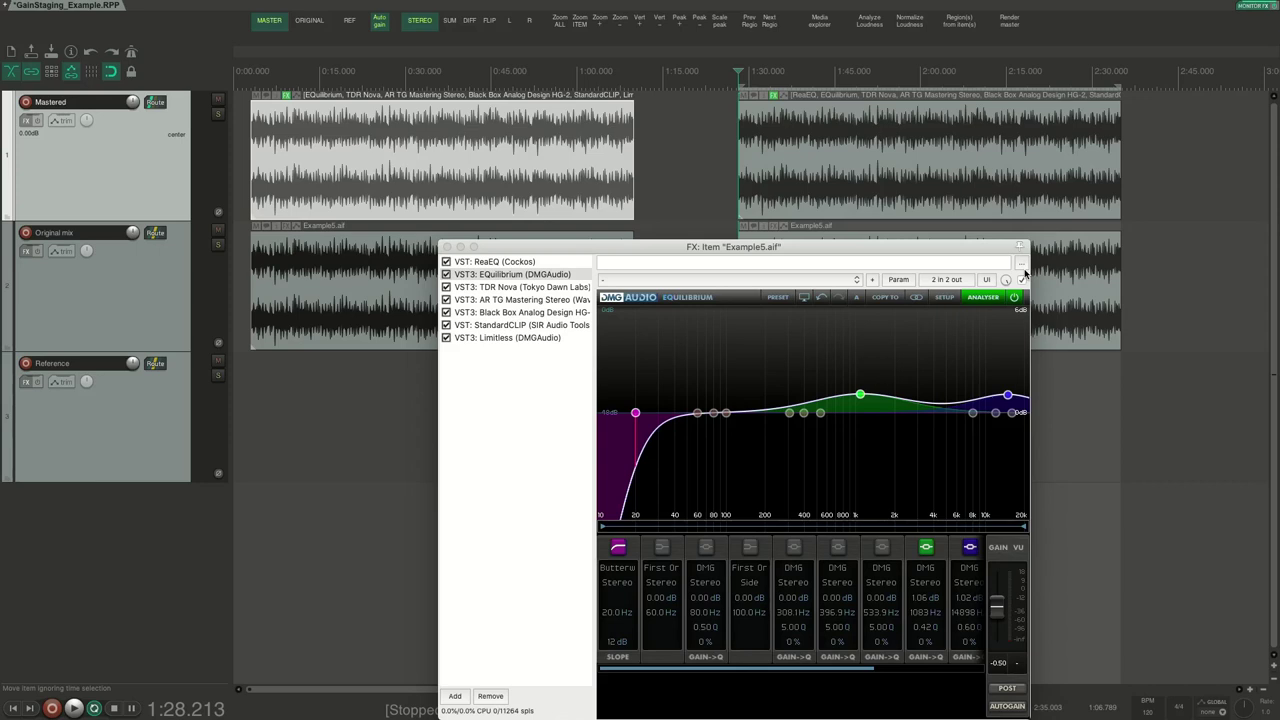
key("space")
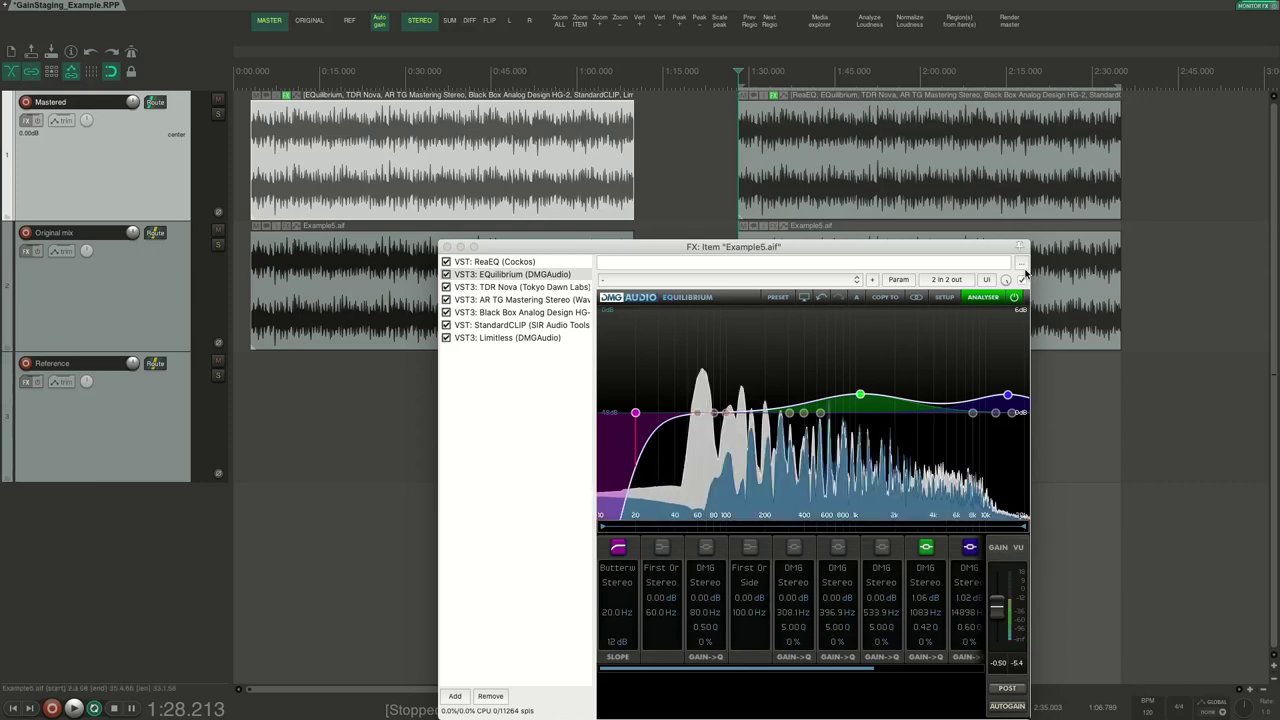
left_click(1025, 272)
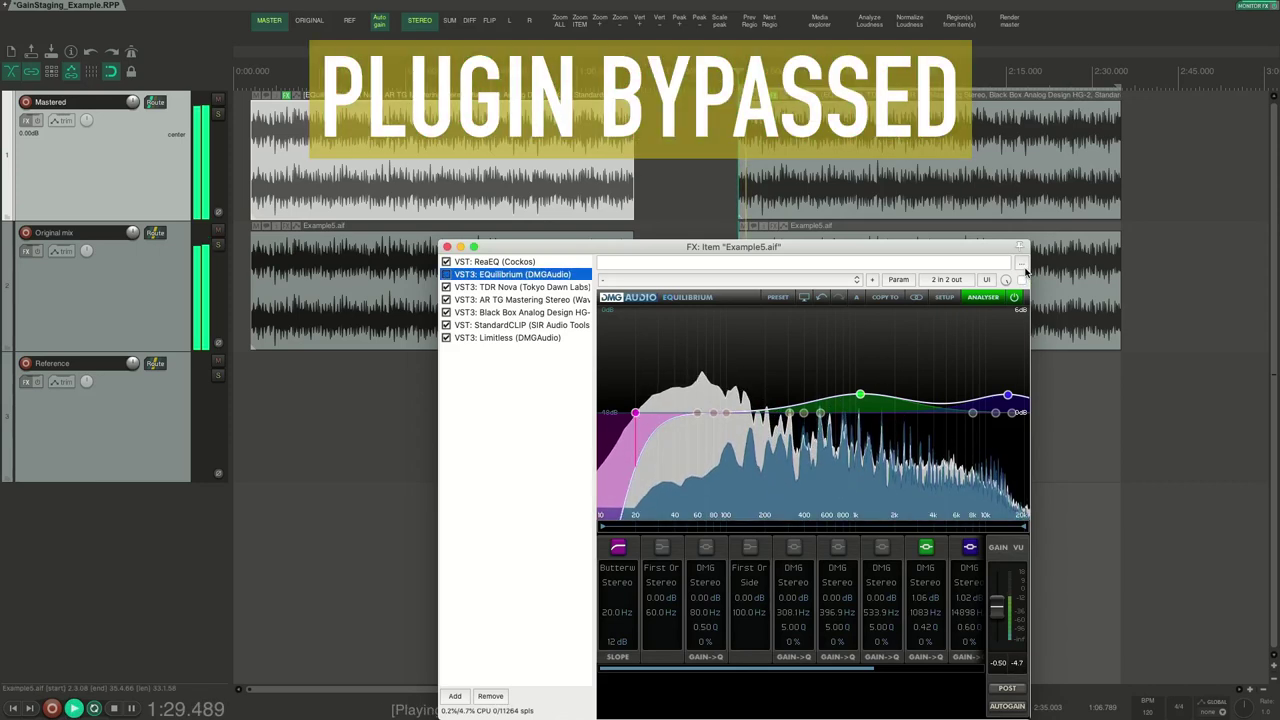
left_click(1025, 272)
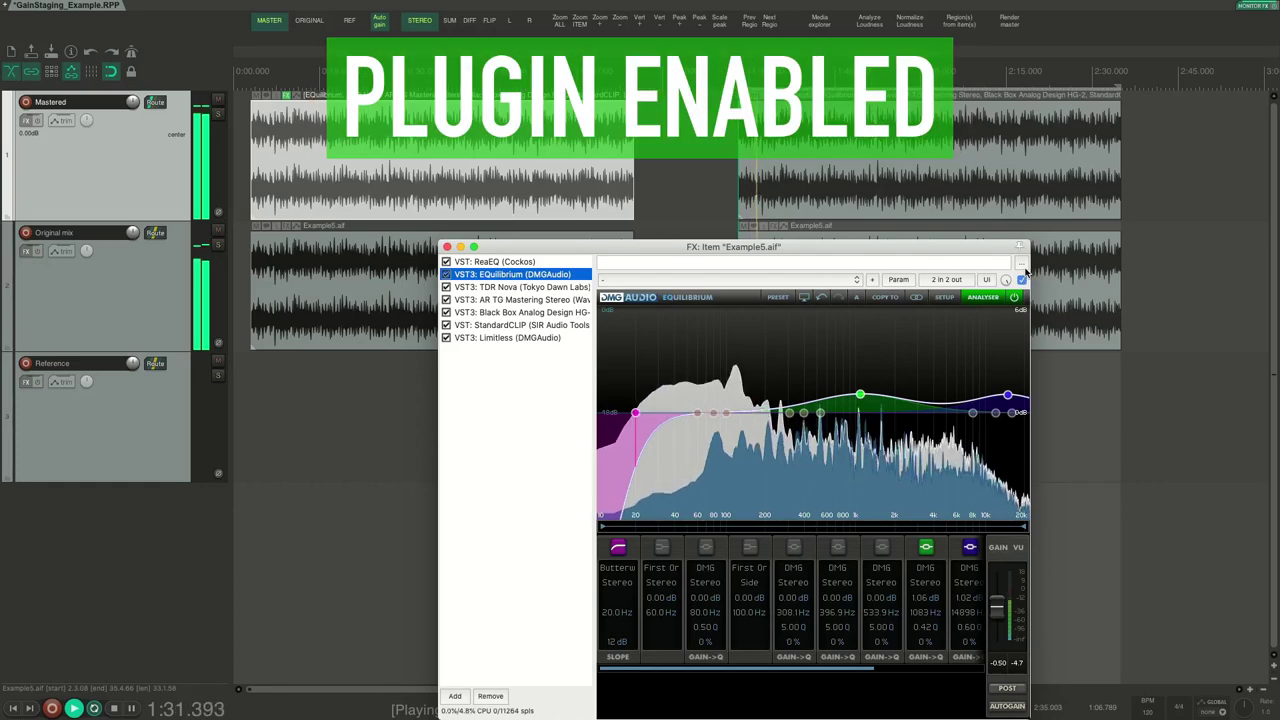
left_click(1022, 277)
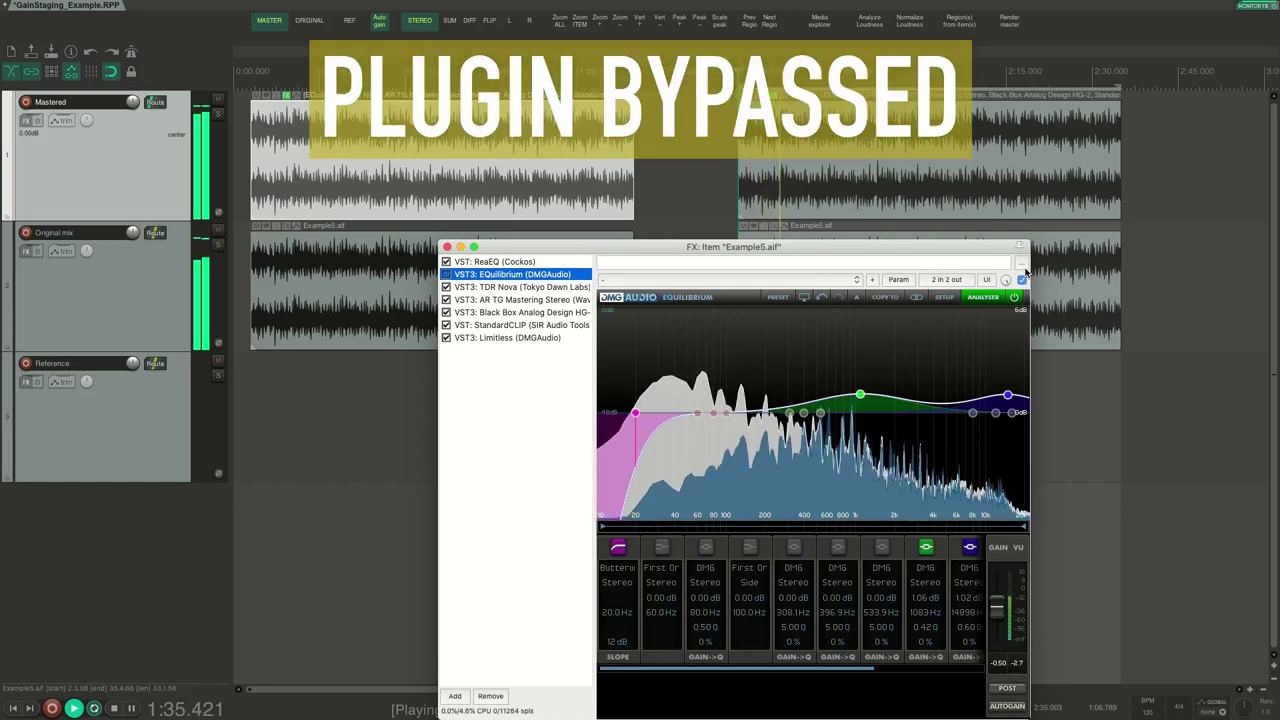
left_click(1022, 278)
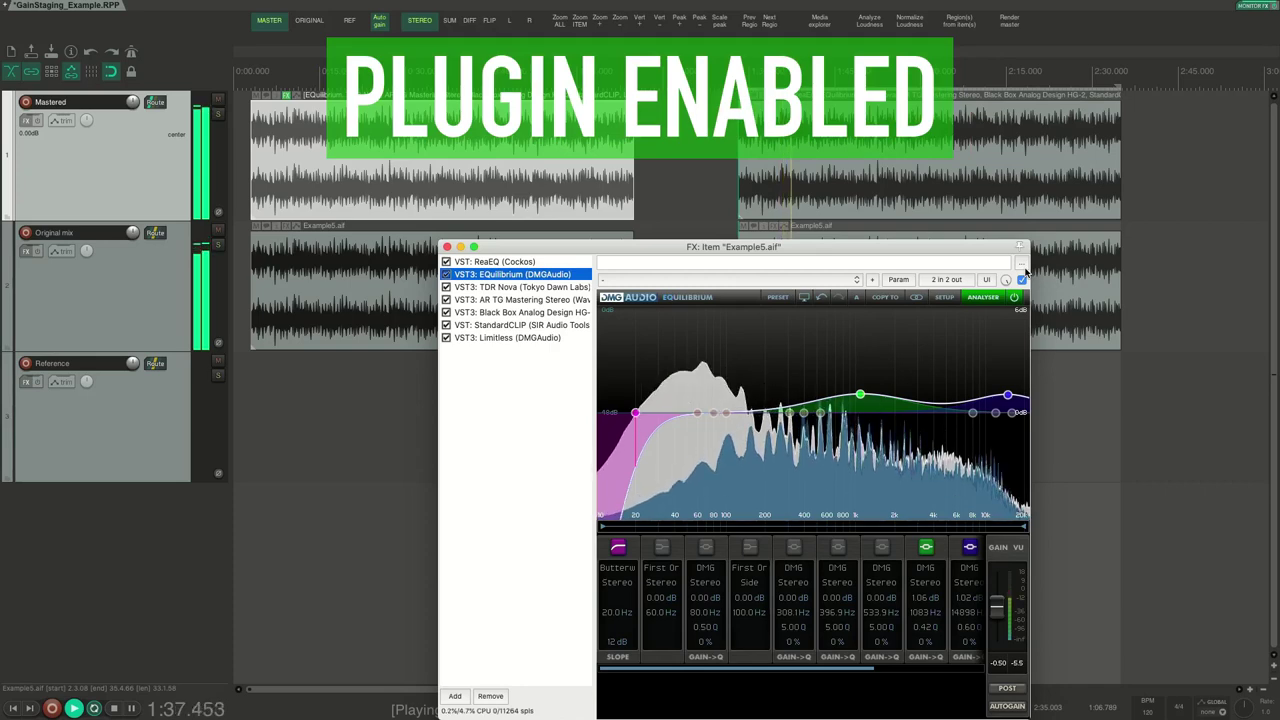
Step: Show TDR Nova and replay the second mastered item, bypassing and re-enabling the plugin twice before stopping playback
left_click(503, 286)
key("space")
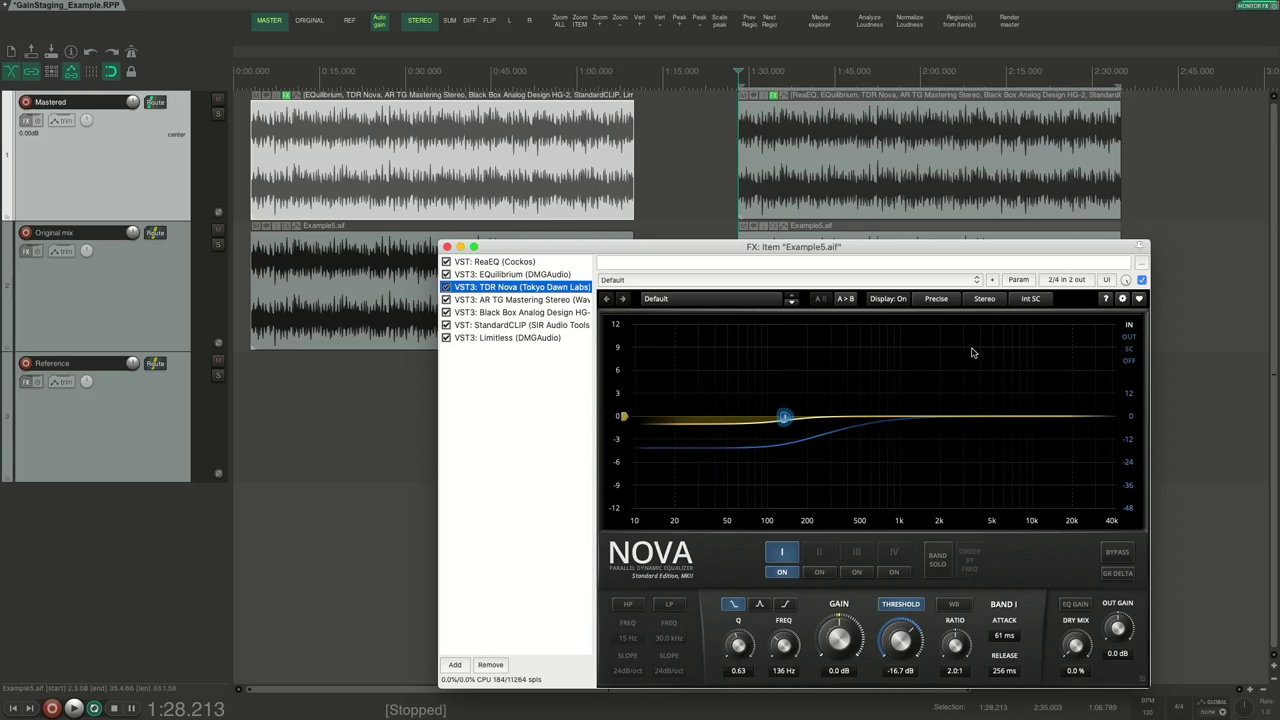
key("space")
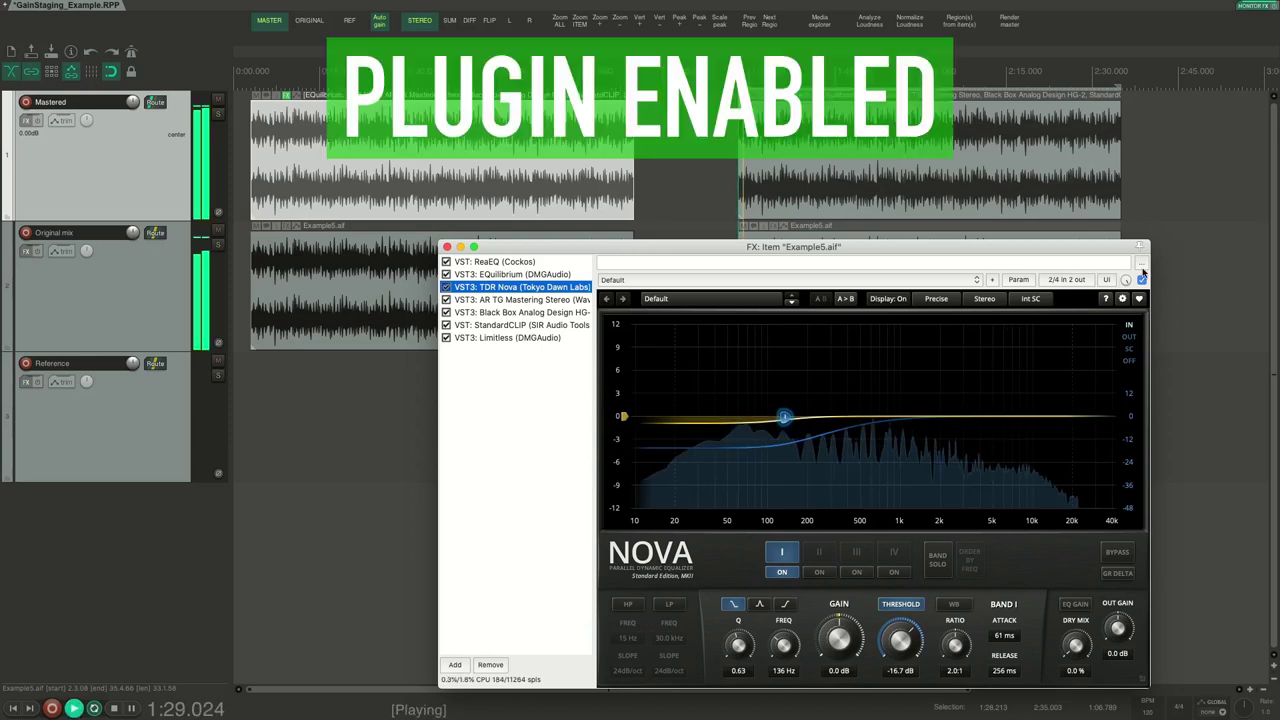
left_click(1142, 275)
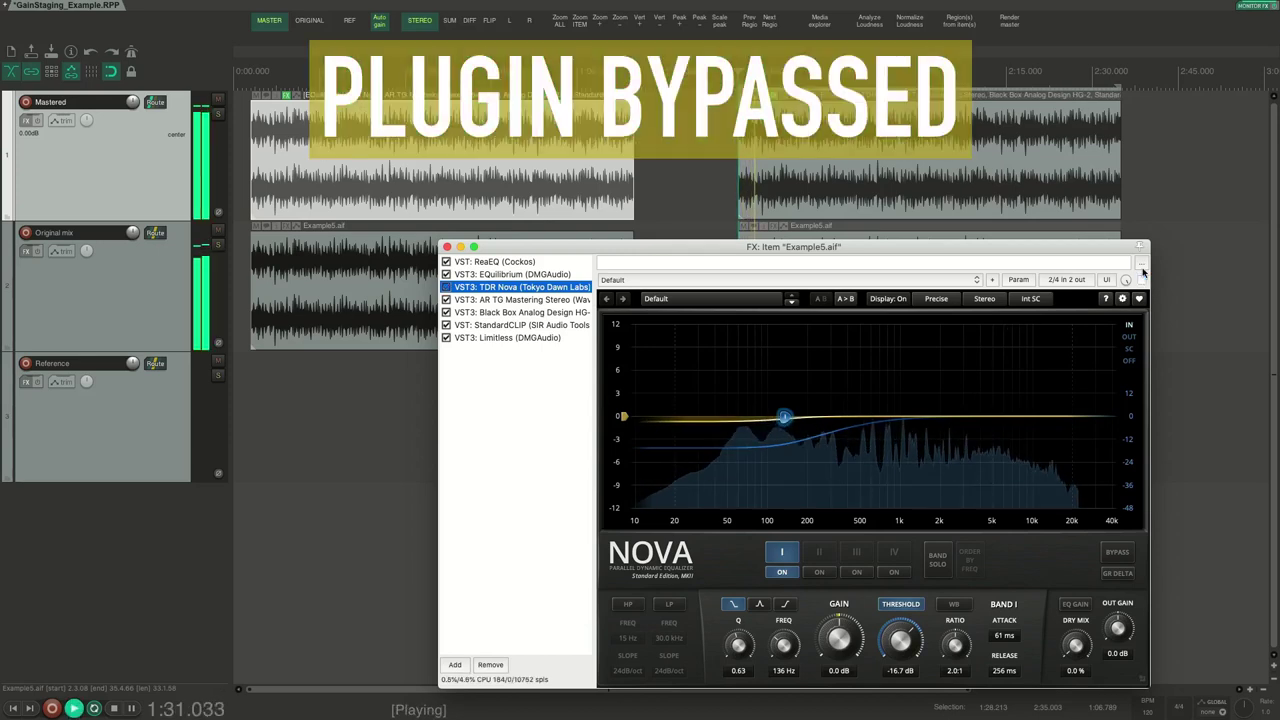
left_click(1142, 278)
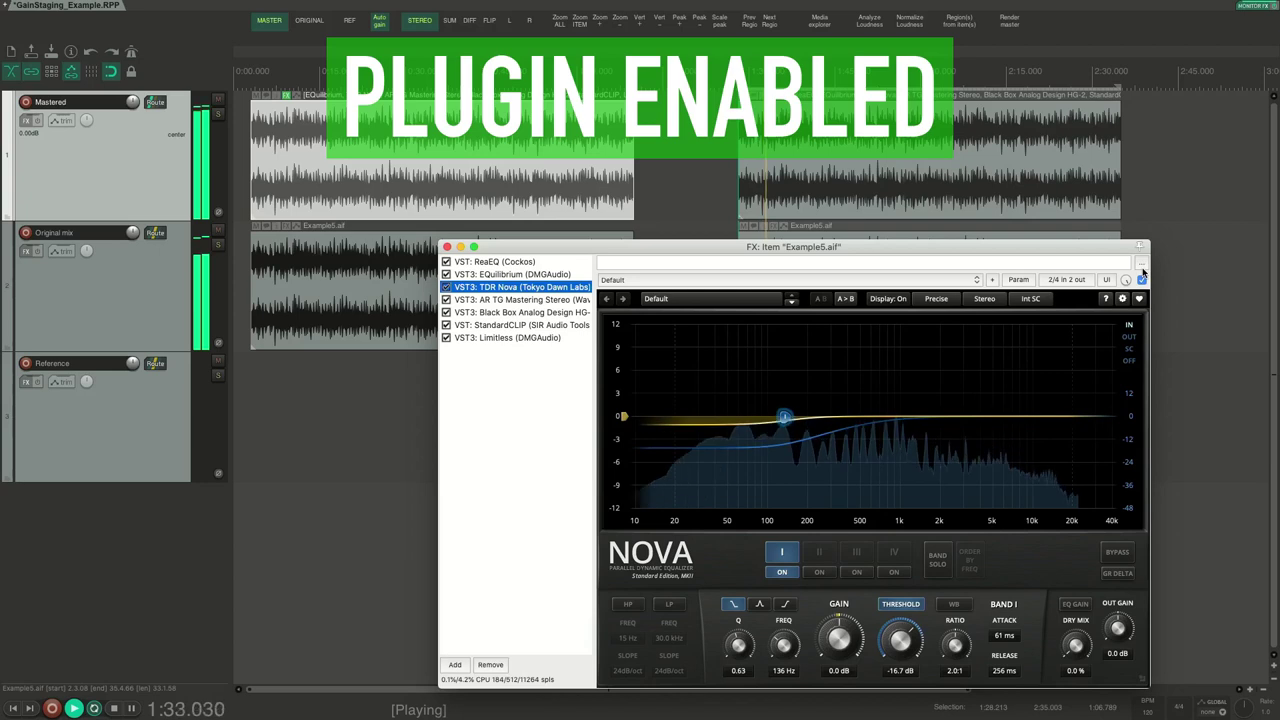
left_click(1142, 277)
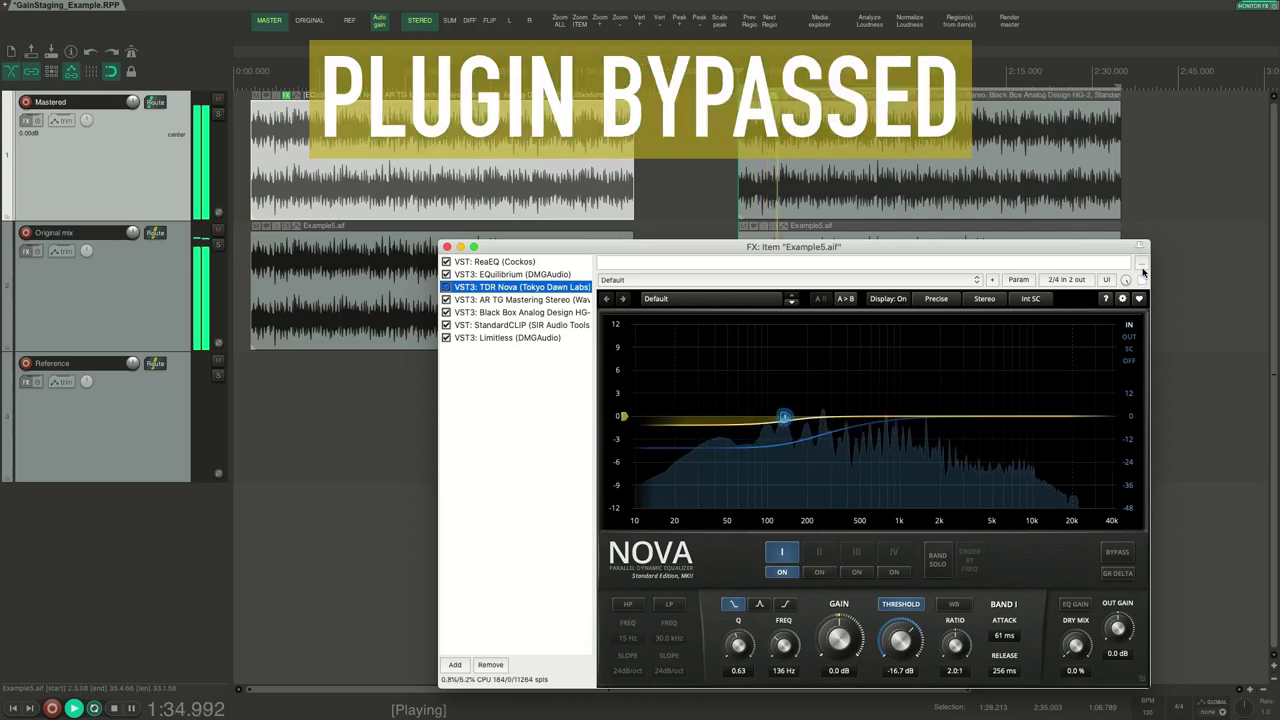
left_click(1142, 277)
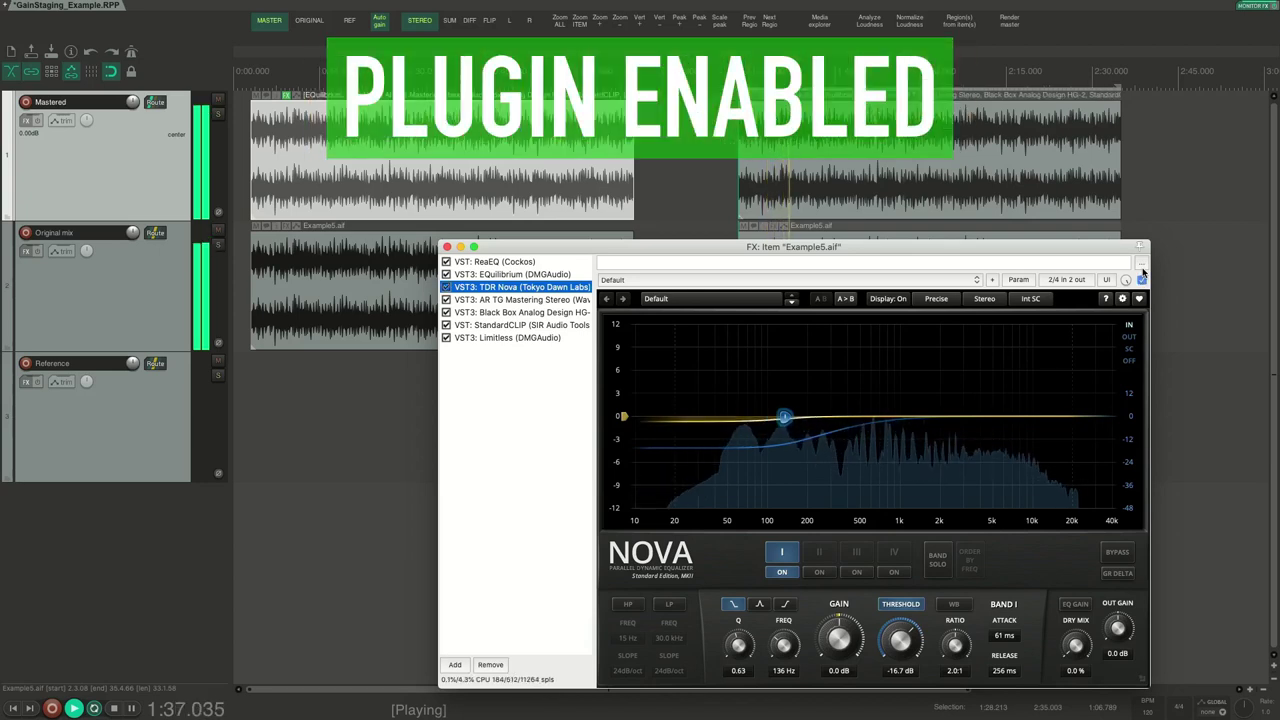
key("space")
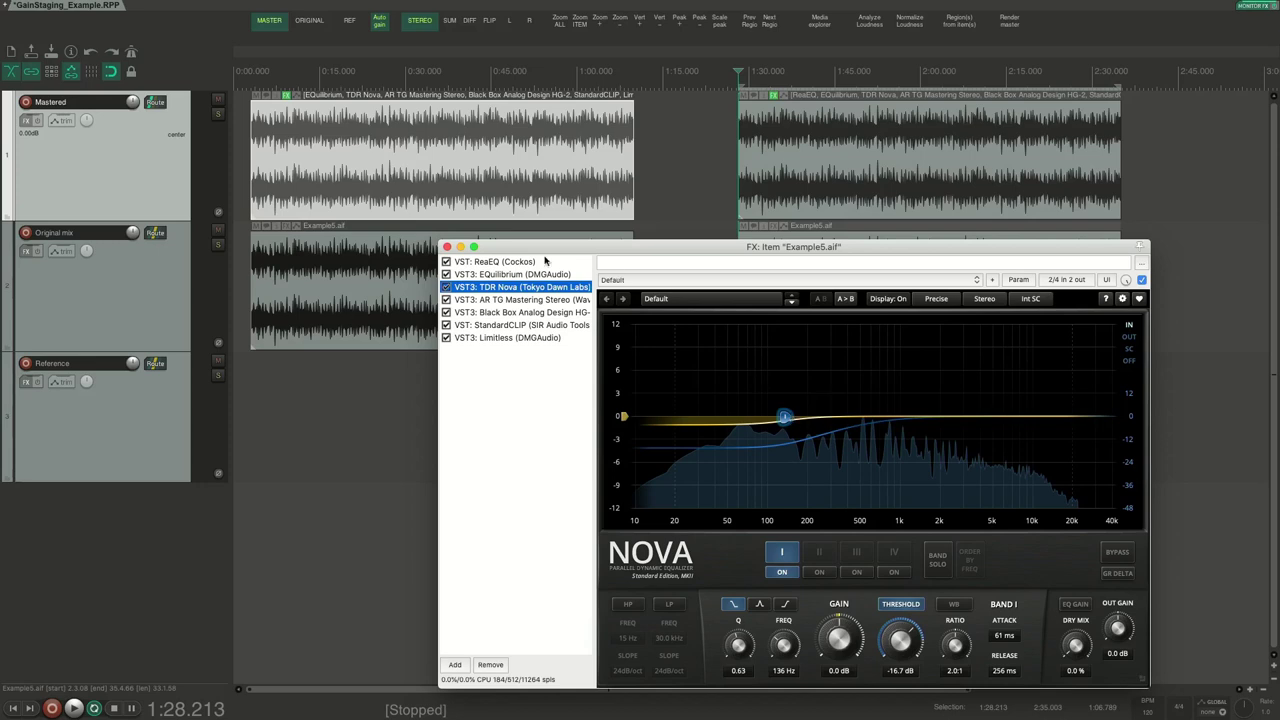
Step: Show AR TG Mastering Stereo and play the second mastered item, comparing the plugin bypassed and enabled twice, then stop playback
key("Down")
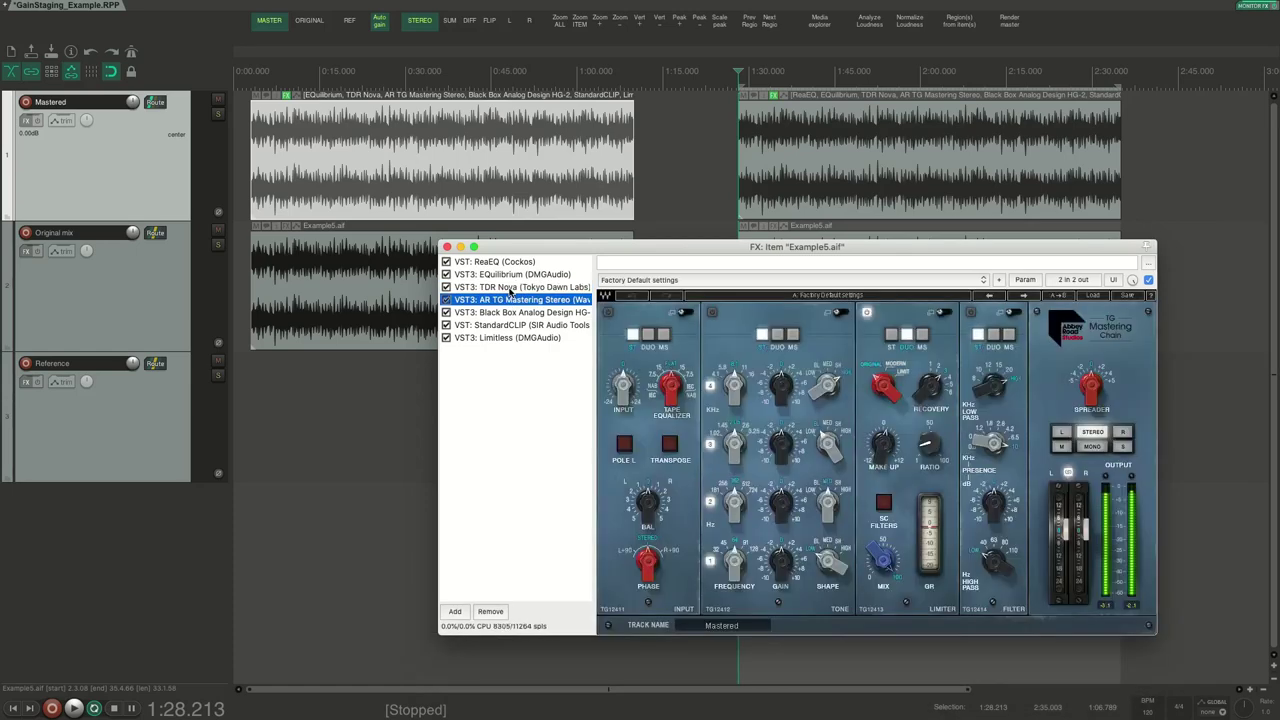
key("F2")
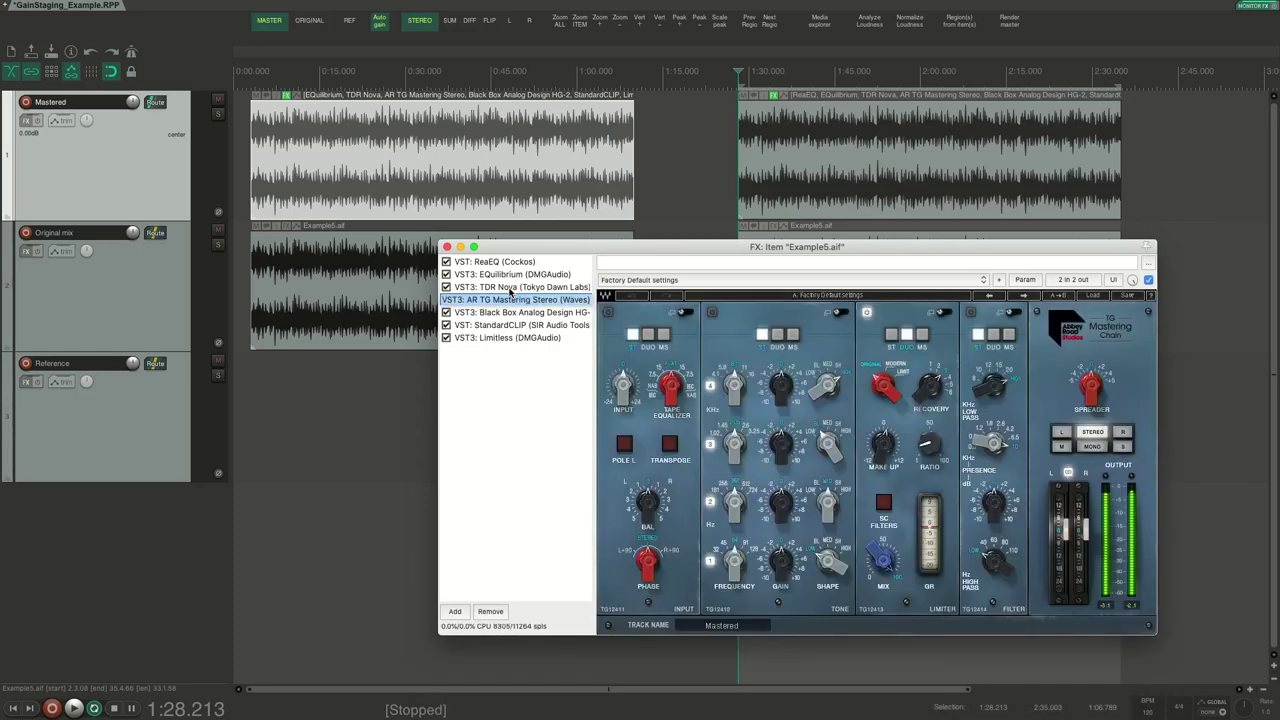
key("Escape")
key("space")
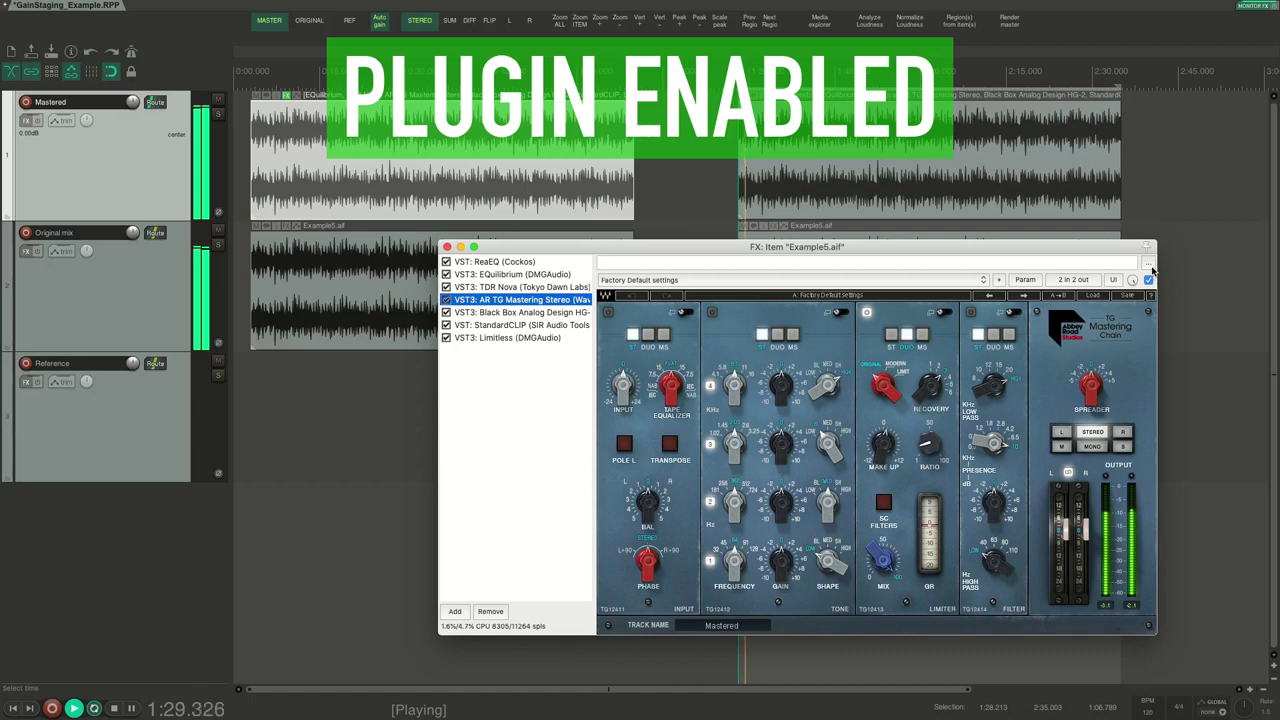
left_click(1151, 272)
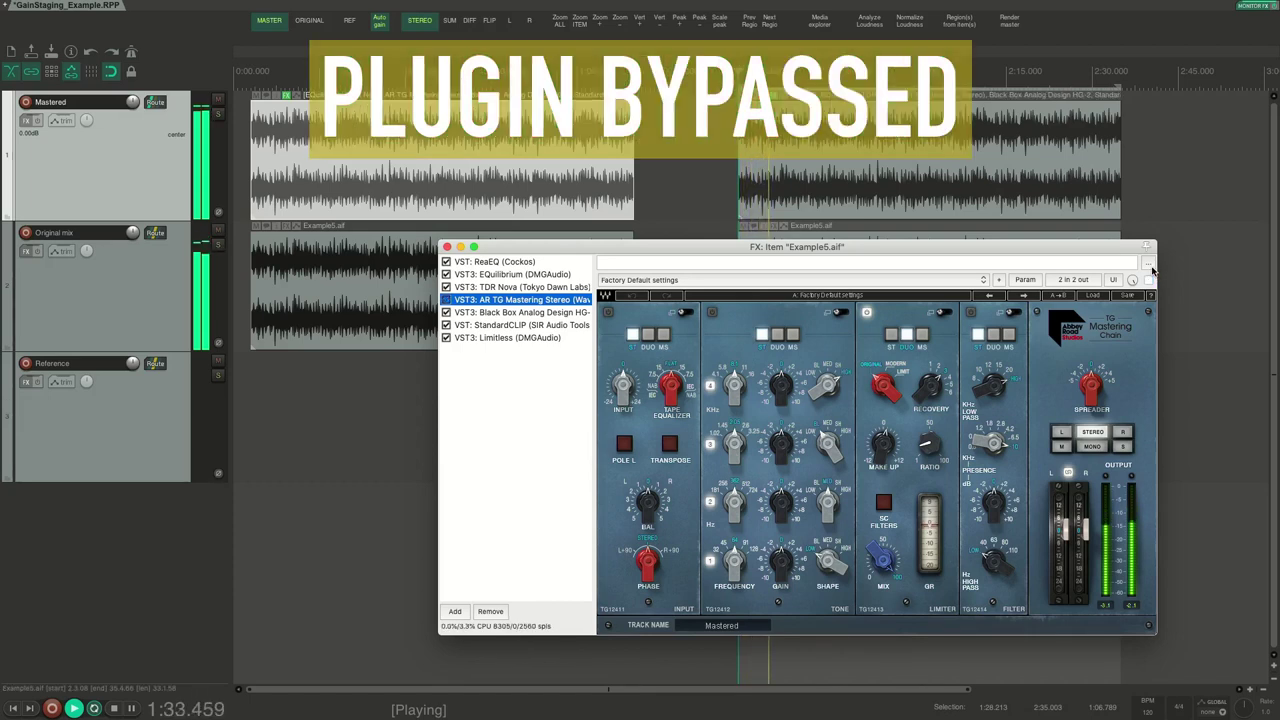
left_click(1151, 272)
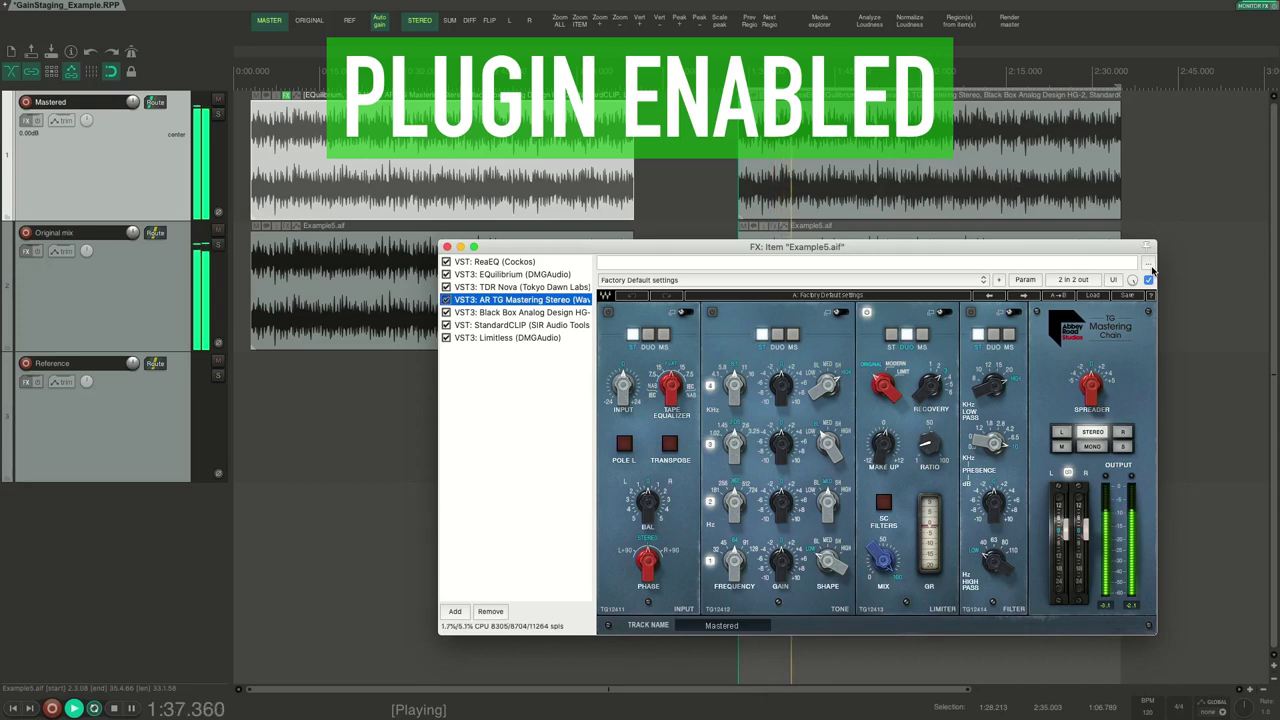
left_click(1151, 272)
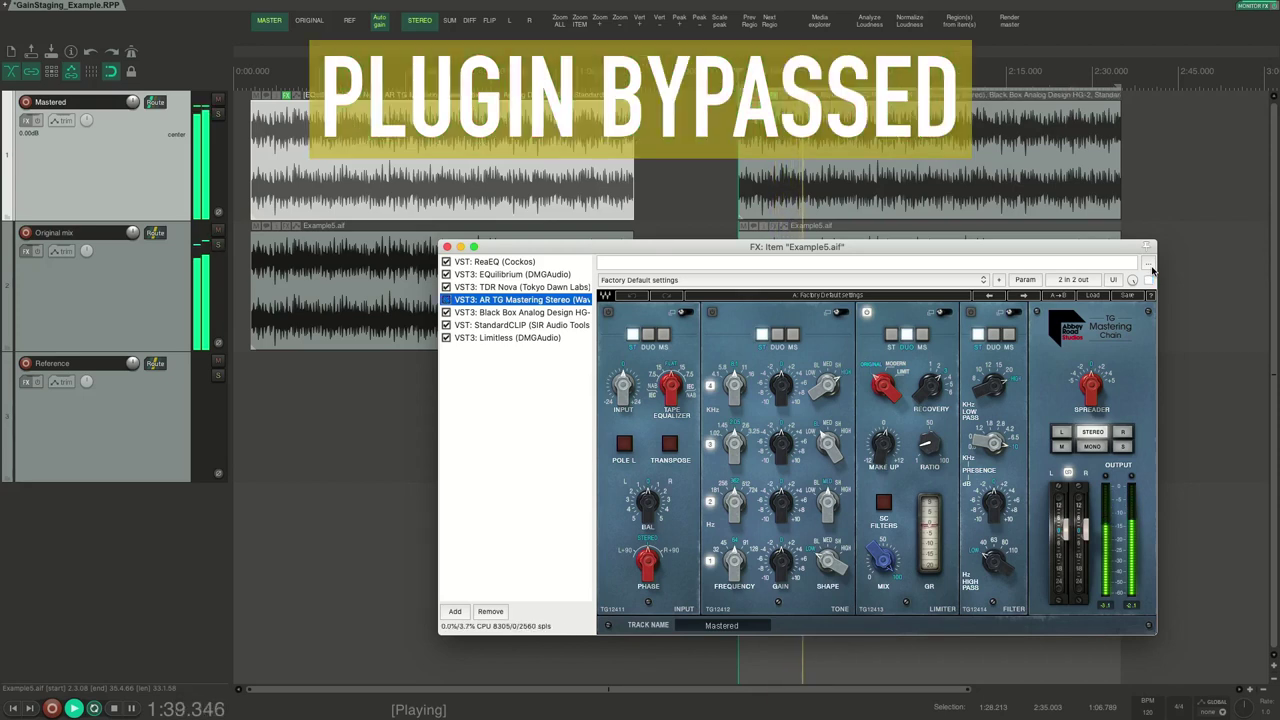
left_click(1151, 271)
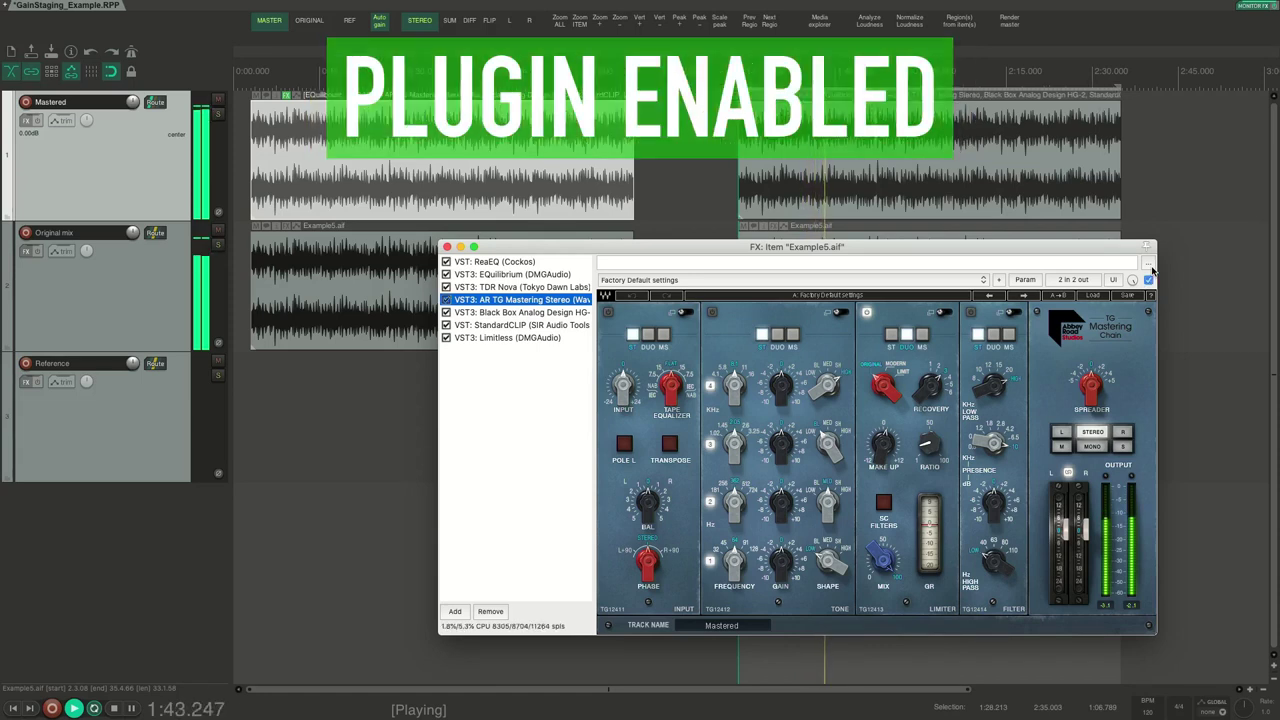
key("space")
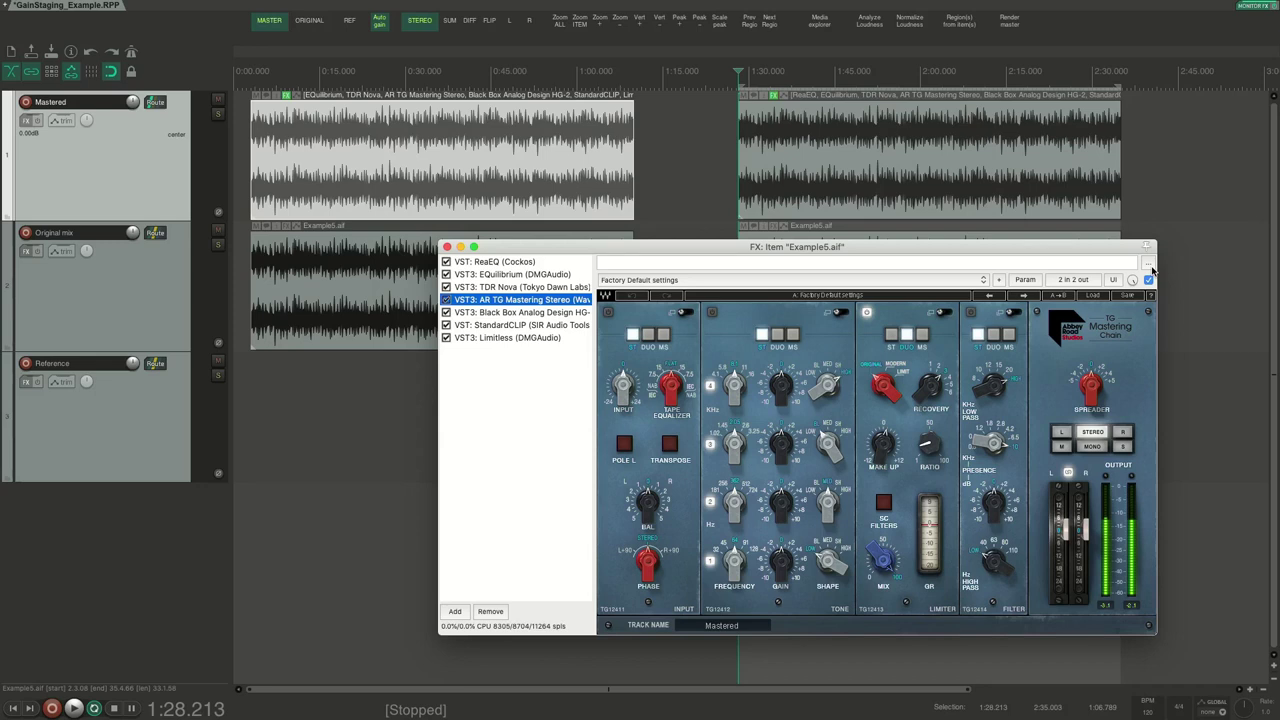
Step: Show Black Box Analog Design HG-2 and audition it bypassed and enabled during playback, leaving it enabled and stopping playback
left_click(552, 311)
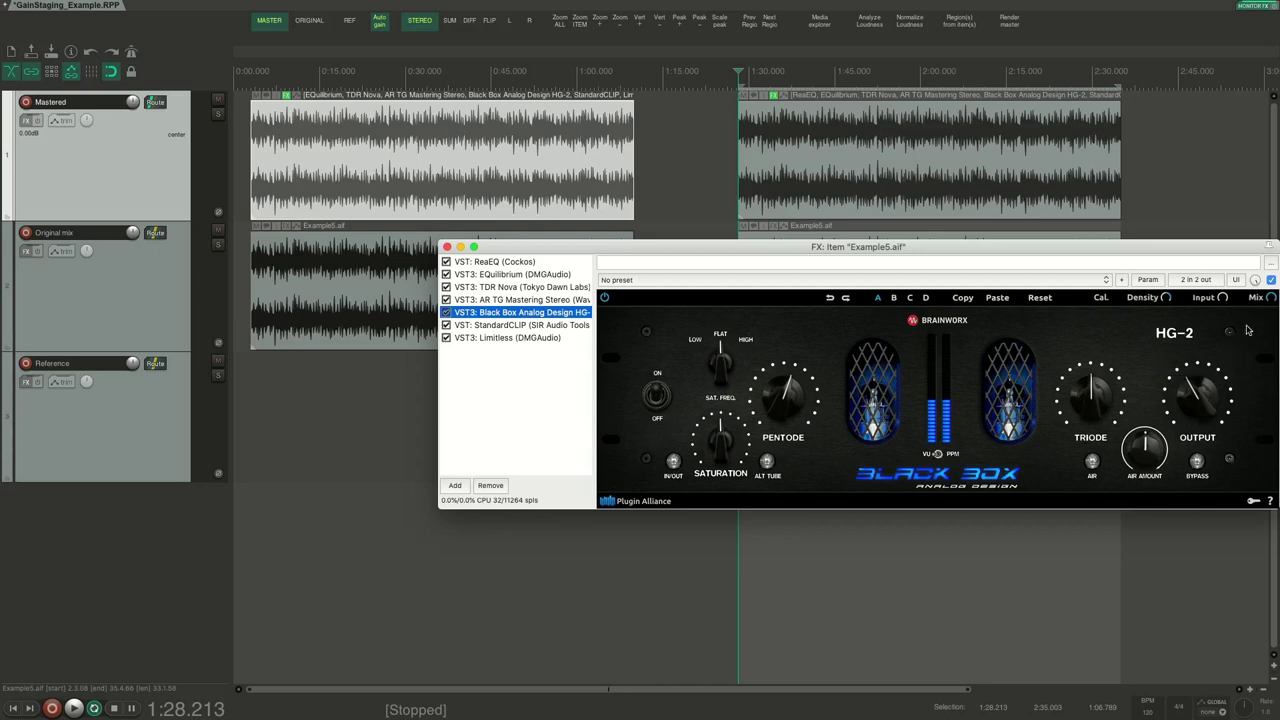
key("space")
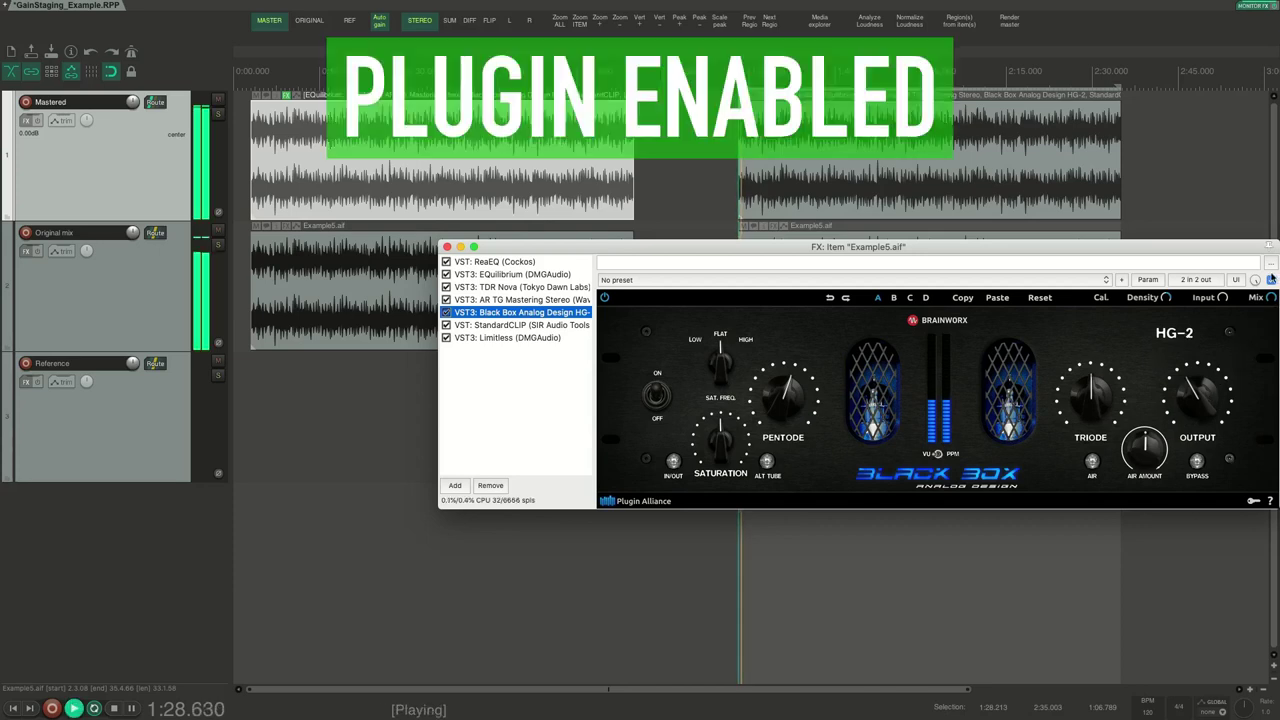
left_click(1271, 279)
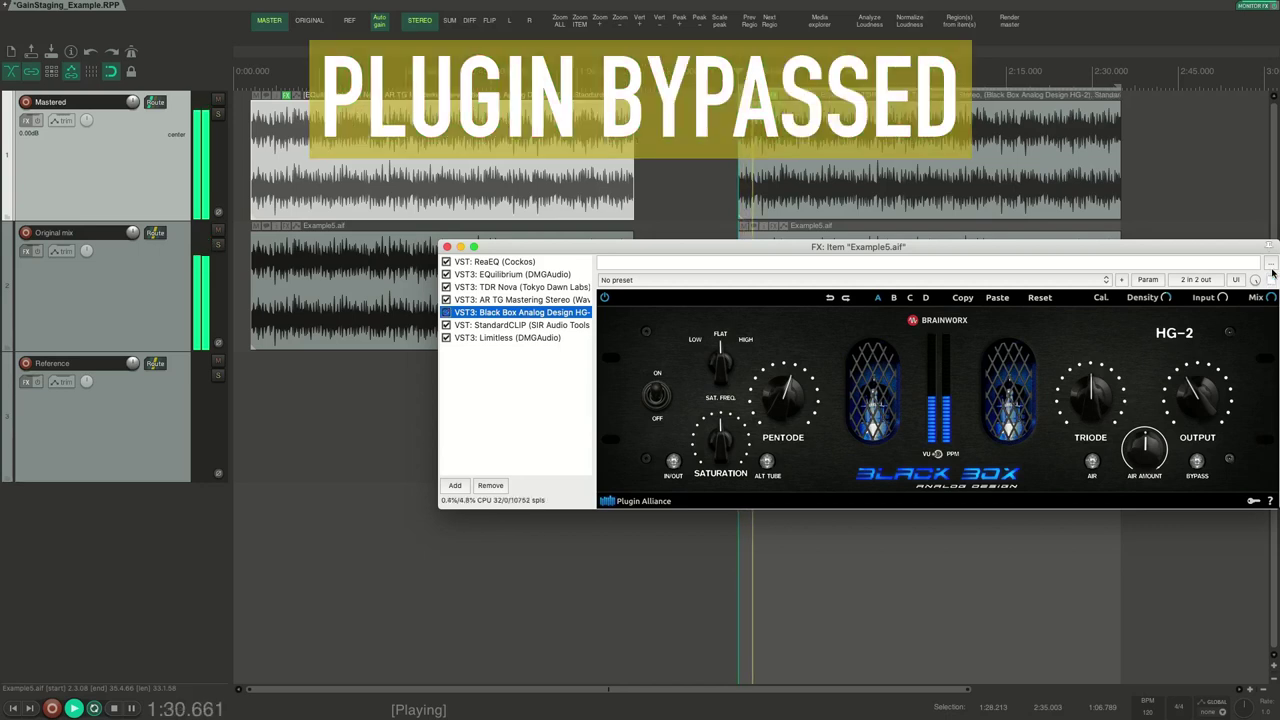
left_click(1271, 276)
left_click(1271, 278)
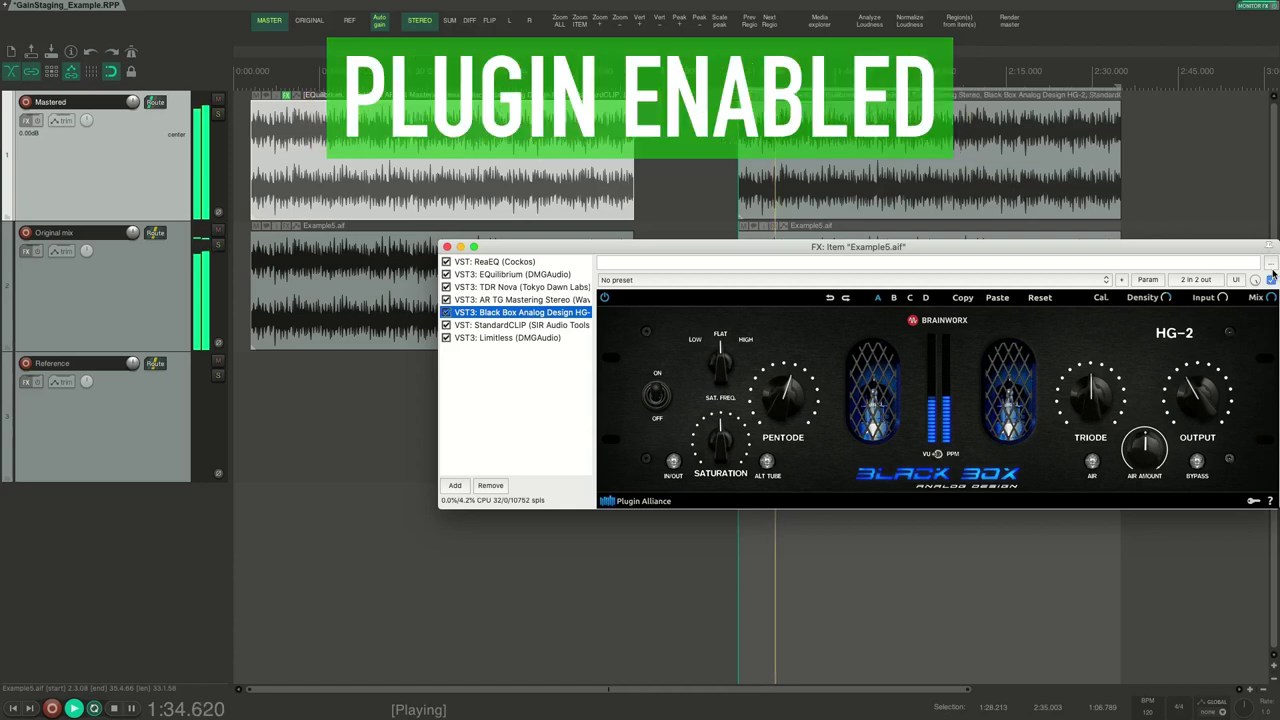
left_click(1271, 277)
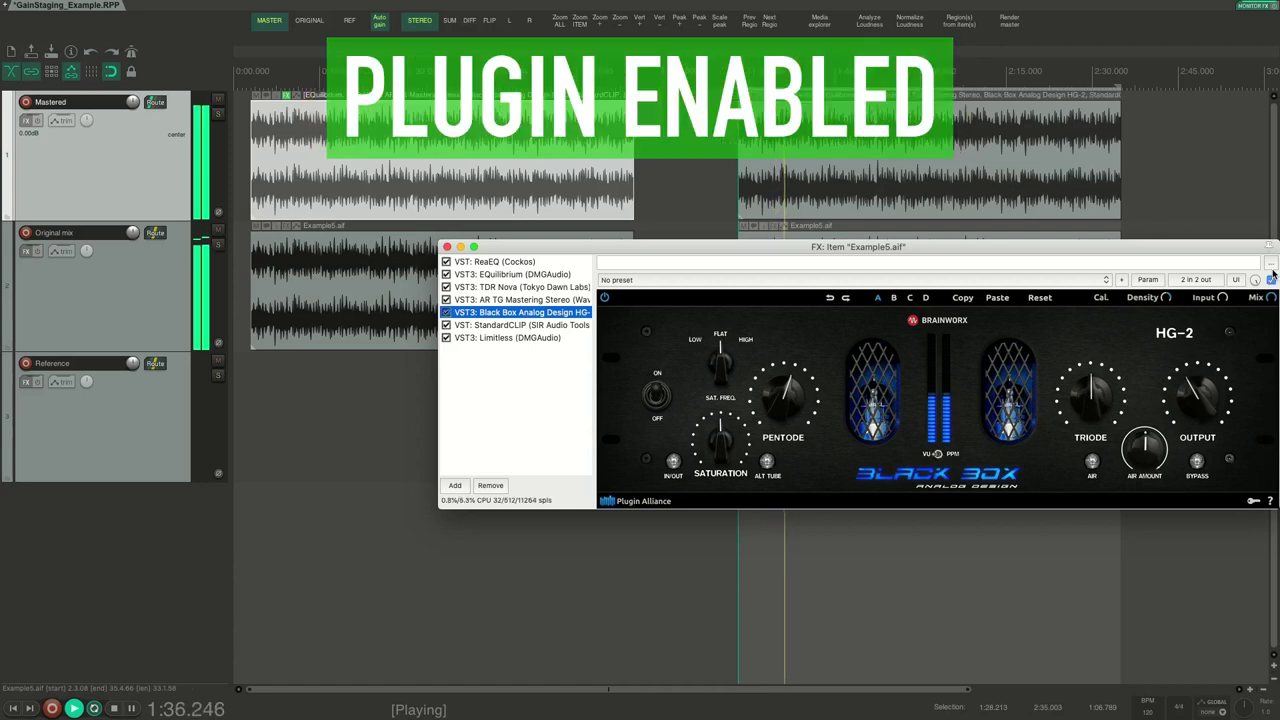
key("space")
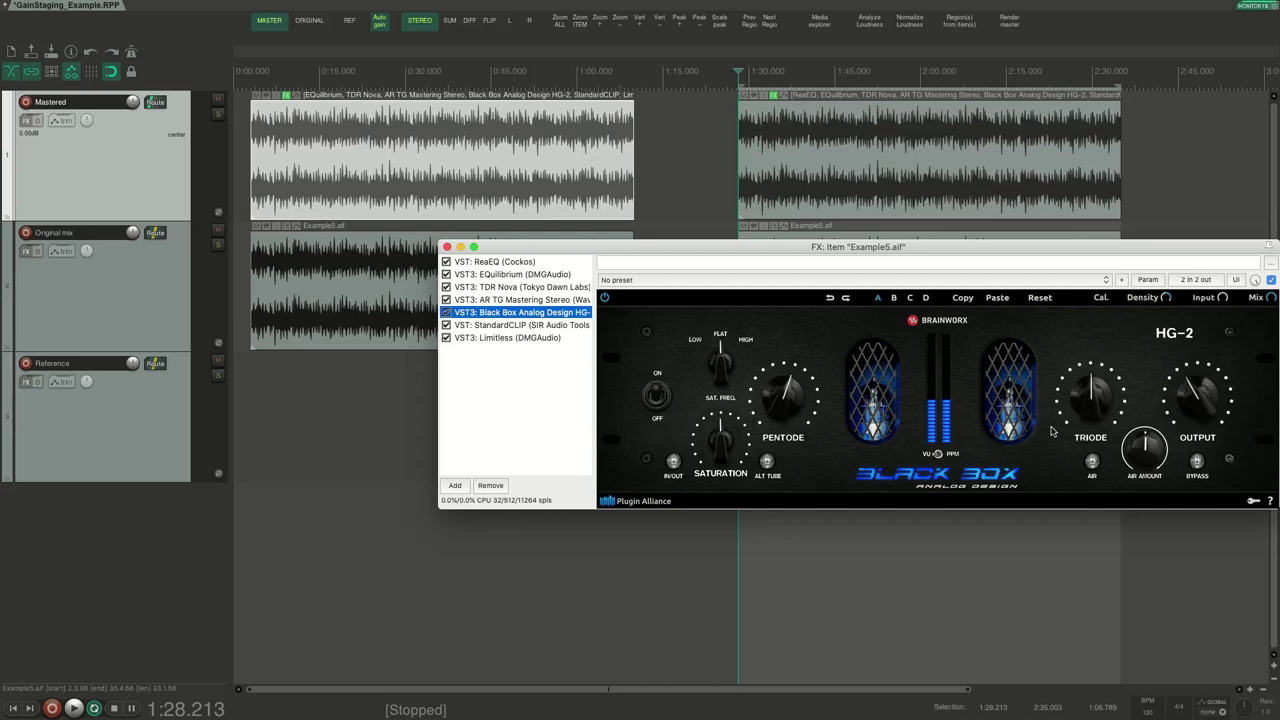
Step: Save the project and show StandardCLIP in both mastered items' effects chains, opening the first item's chain beside the second's for comparison
key("super+s")
left_click(542, 325)
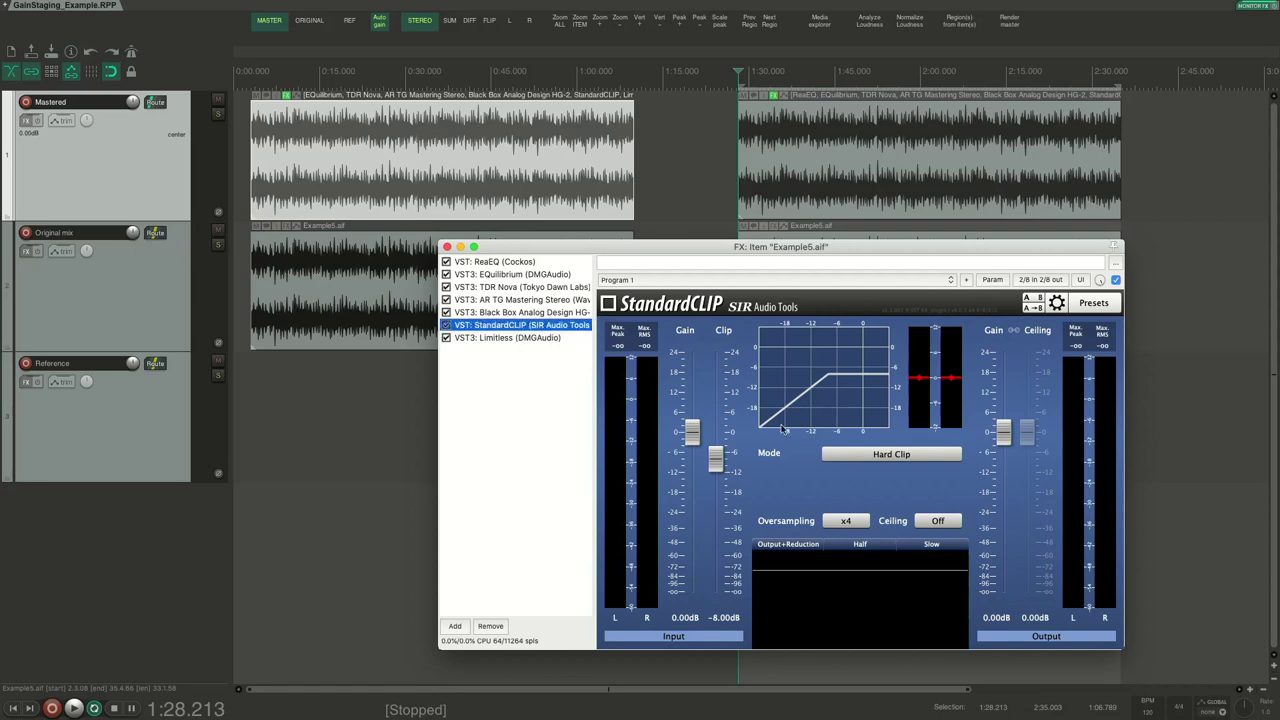
mouse_move(732, 383)
double_click(460, 158)
left_click(499, 232)
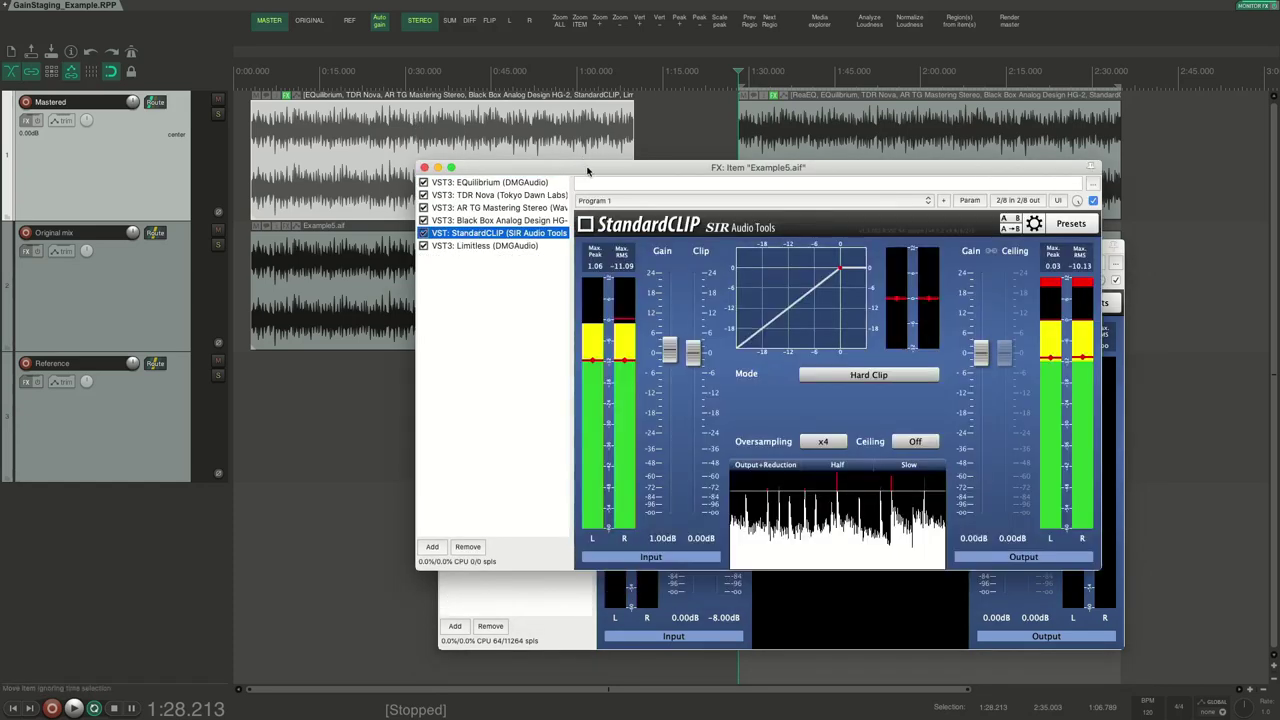
Step: Place the first mastered item's StandardCLIP window beside the second item's to compare their settings, then close the first item's window
left_click_drag(588, 170, 130, 216)
mouse_move(210, 395)
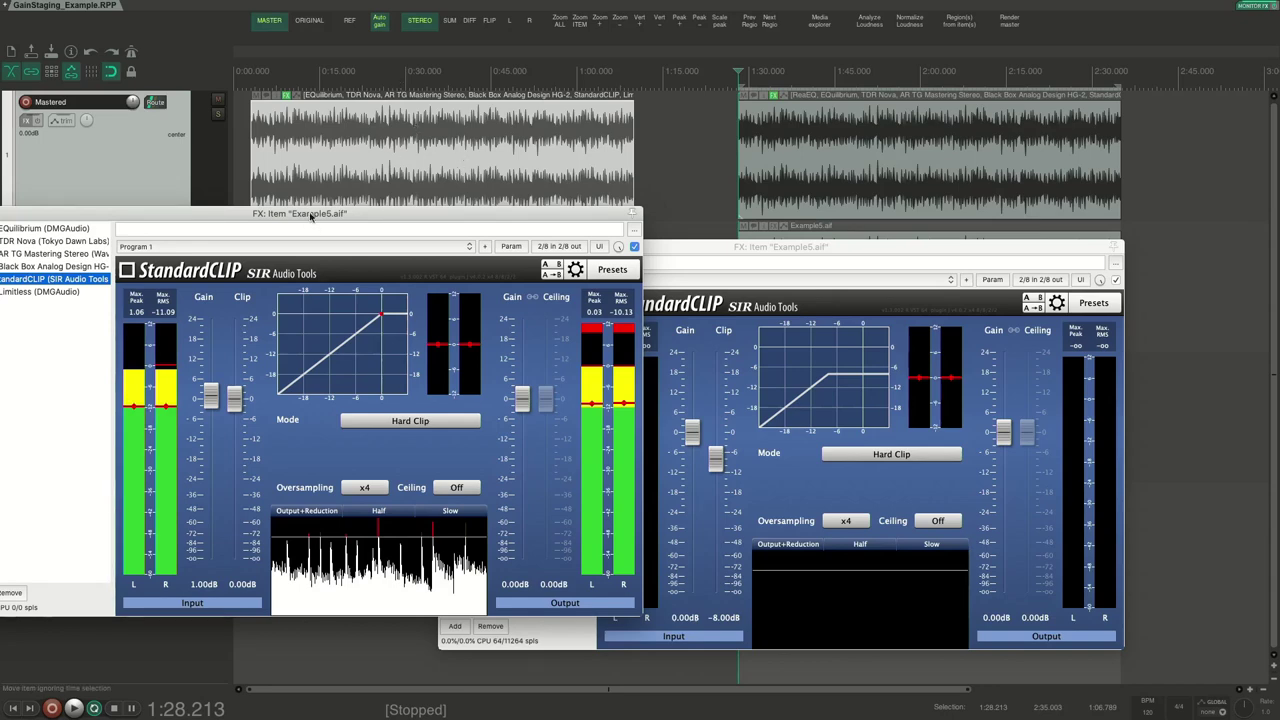
left_click_drag(305, 213, 370, 219)
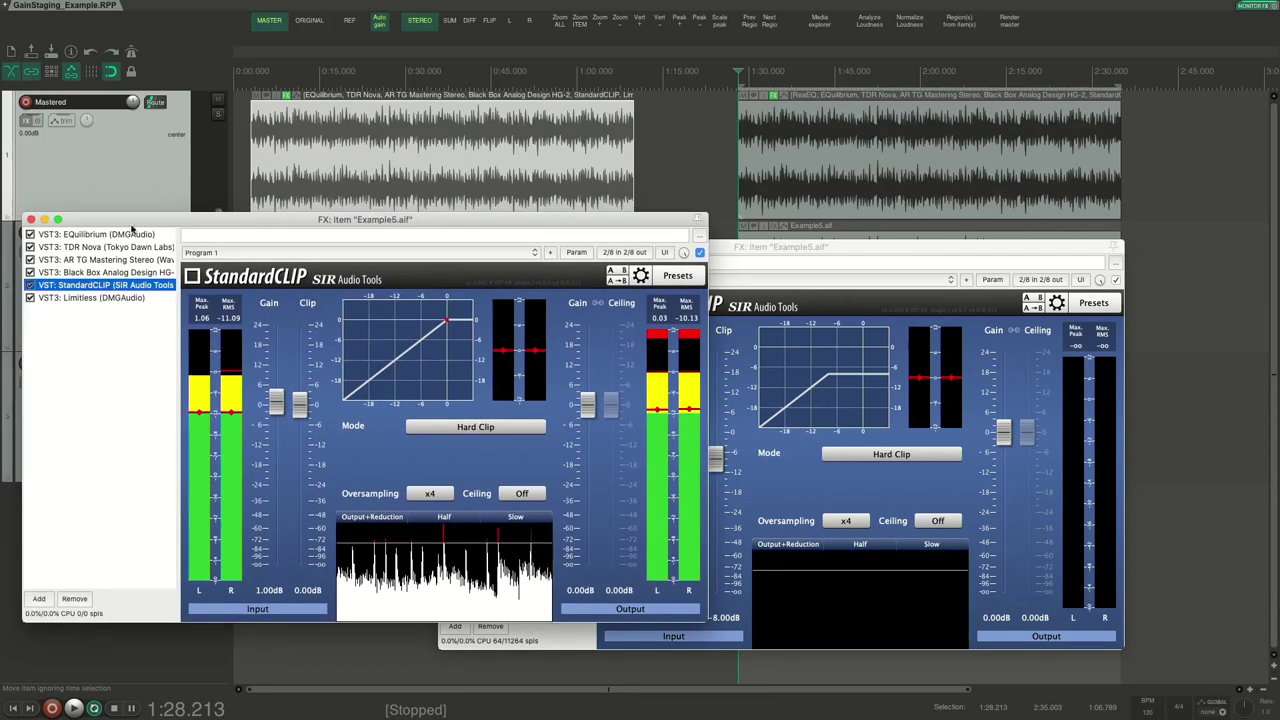
left_click(31, 219)
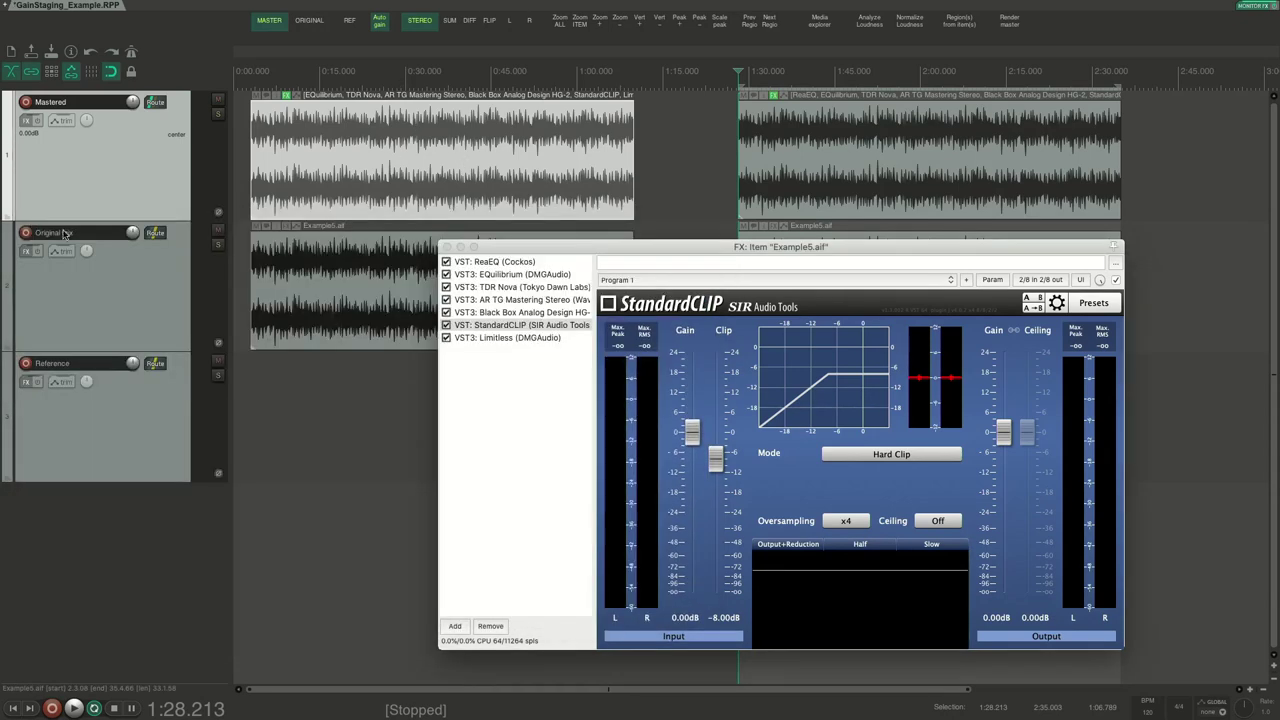
Step: Examine StandardCLIP's input gain and clip settings in the second mastered item's chain, briefly bypassing and re-enabling the plugin
left_click(653, 254)
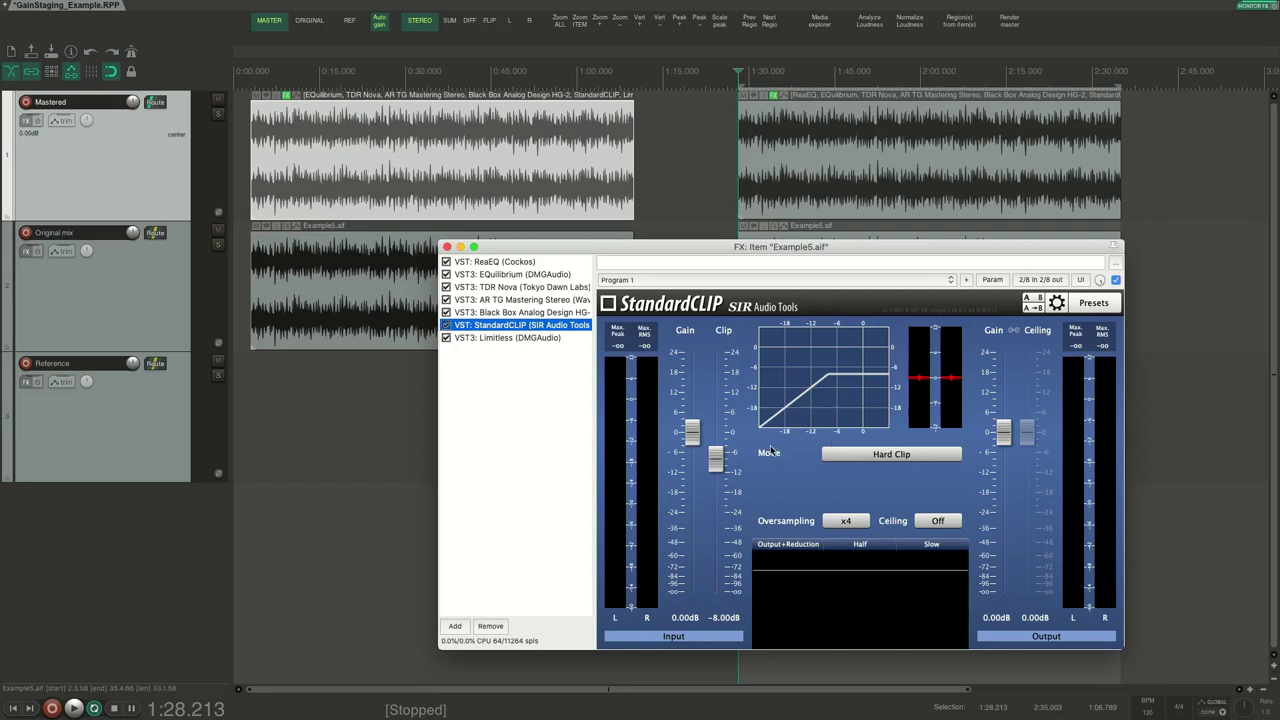
mouse_move(694, 437)
mouse_move(718, 462)
left_click_drag(718, 462, 720, 457)
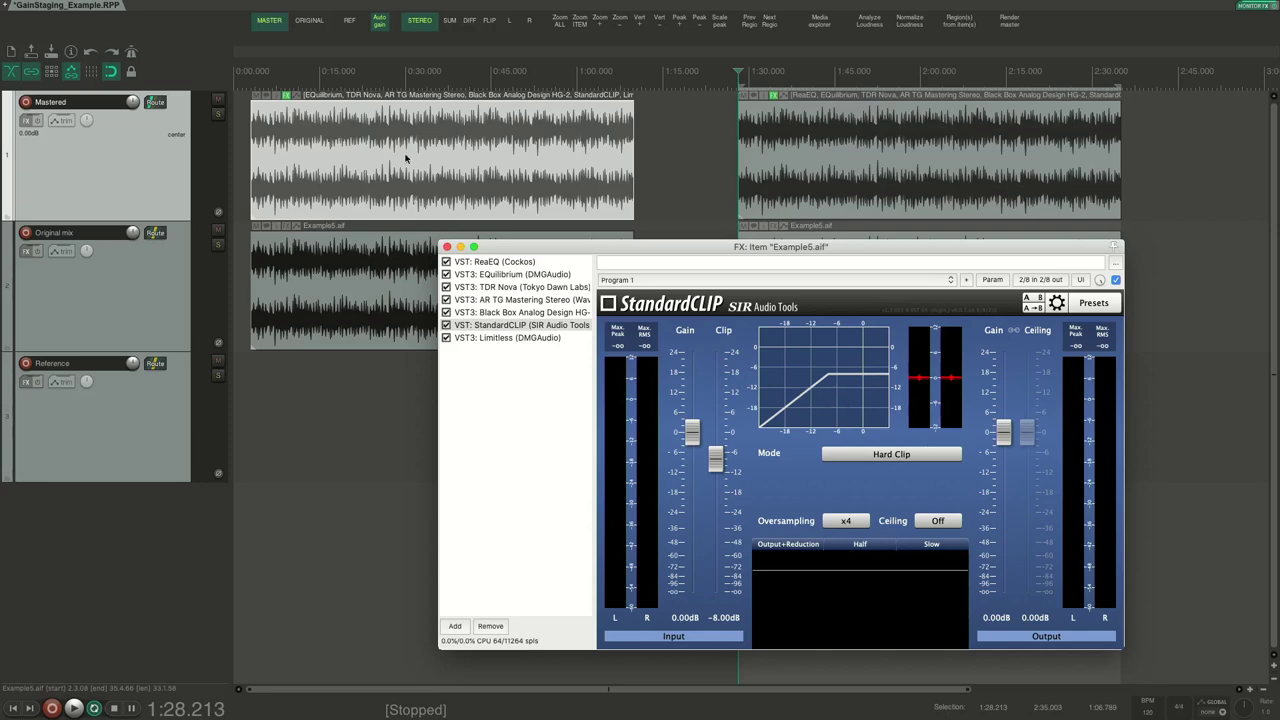
left_click(808, 156)
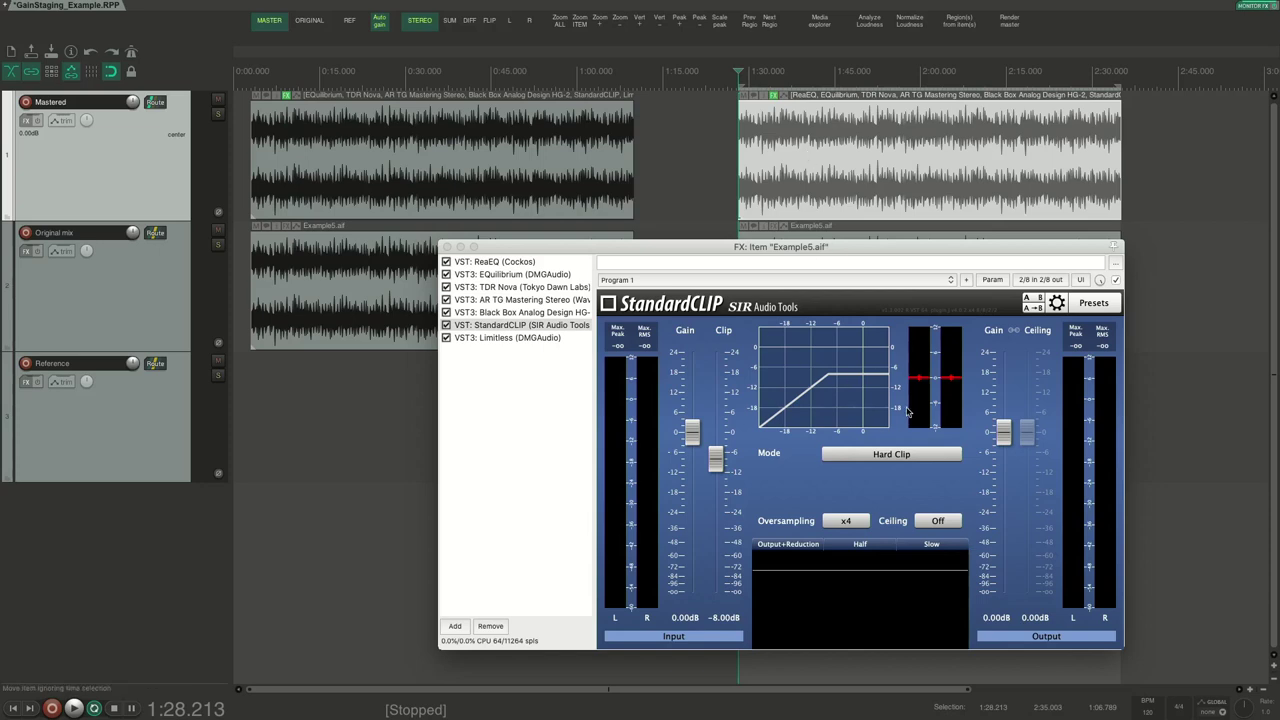
left_click(1116, 280)
left_click(1116, 280)
left_click(508, 330)
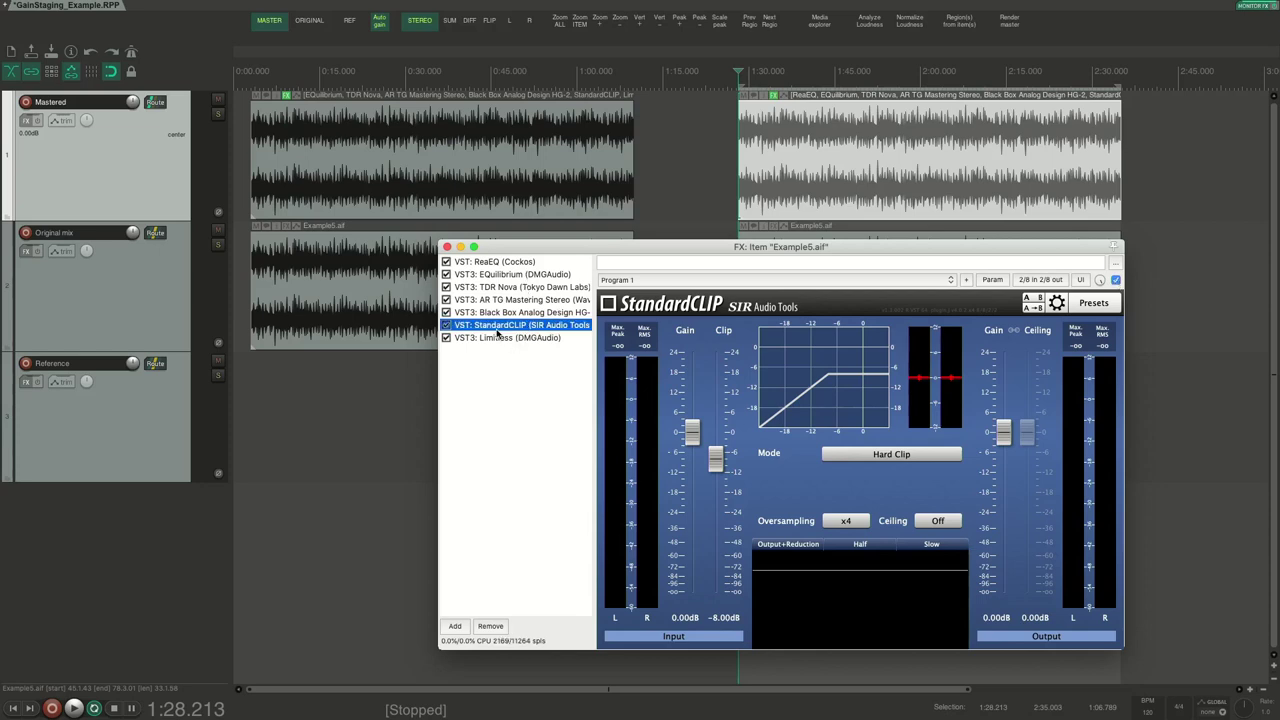
Step: Review Limitless, AR TG Mastering Stereo, Black Box Analog Design HG-2 and StandardCLIP in the second mastered item's chain
left_click(500, 338)
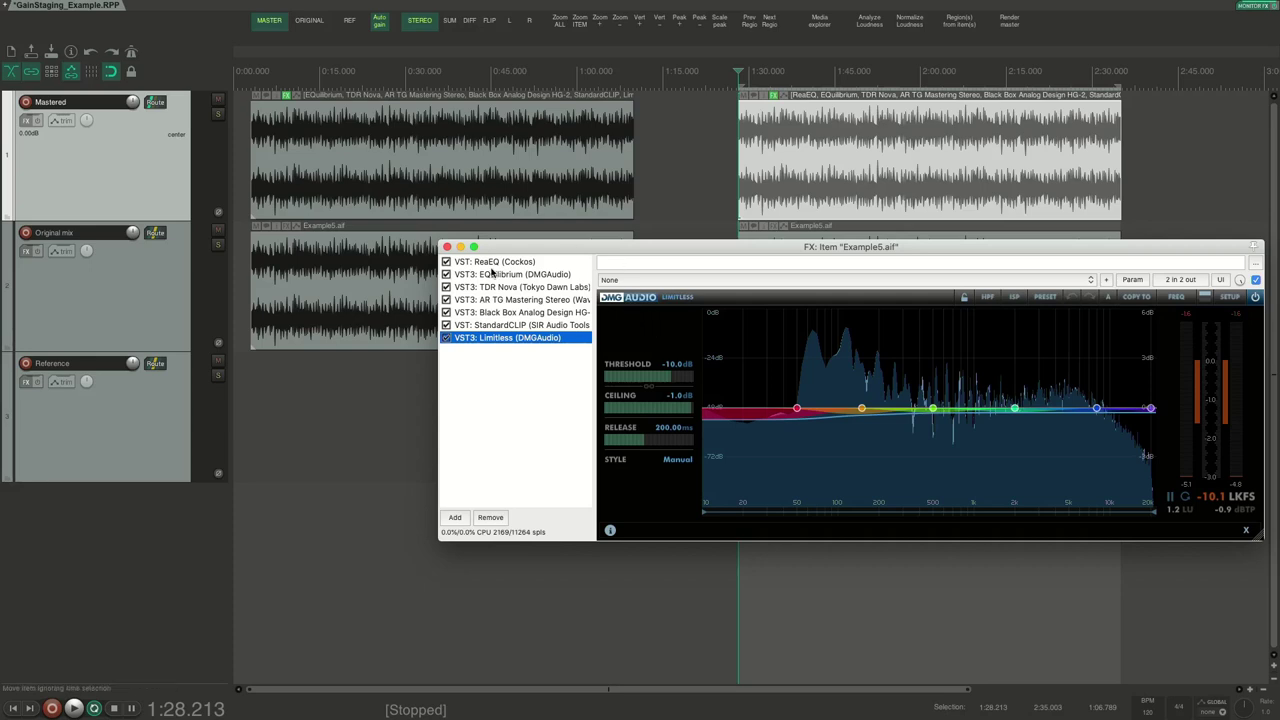
left_click(515, 300)
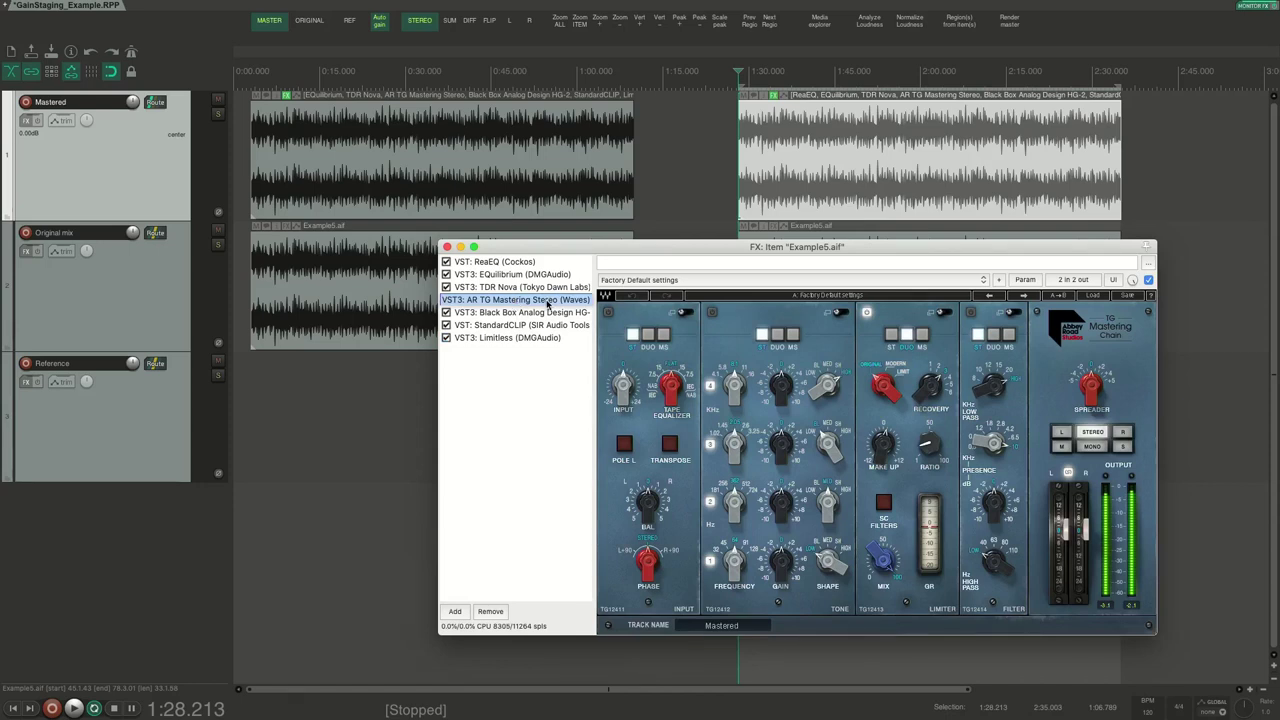
left_click(547, 312)
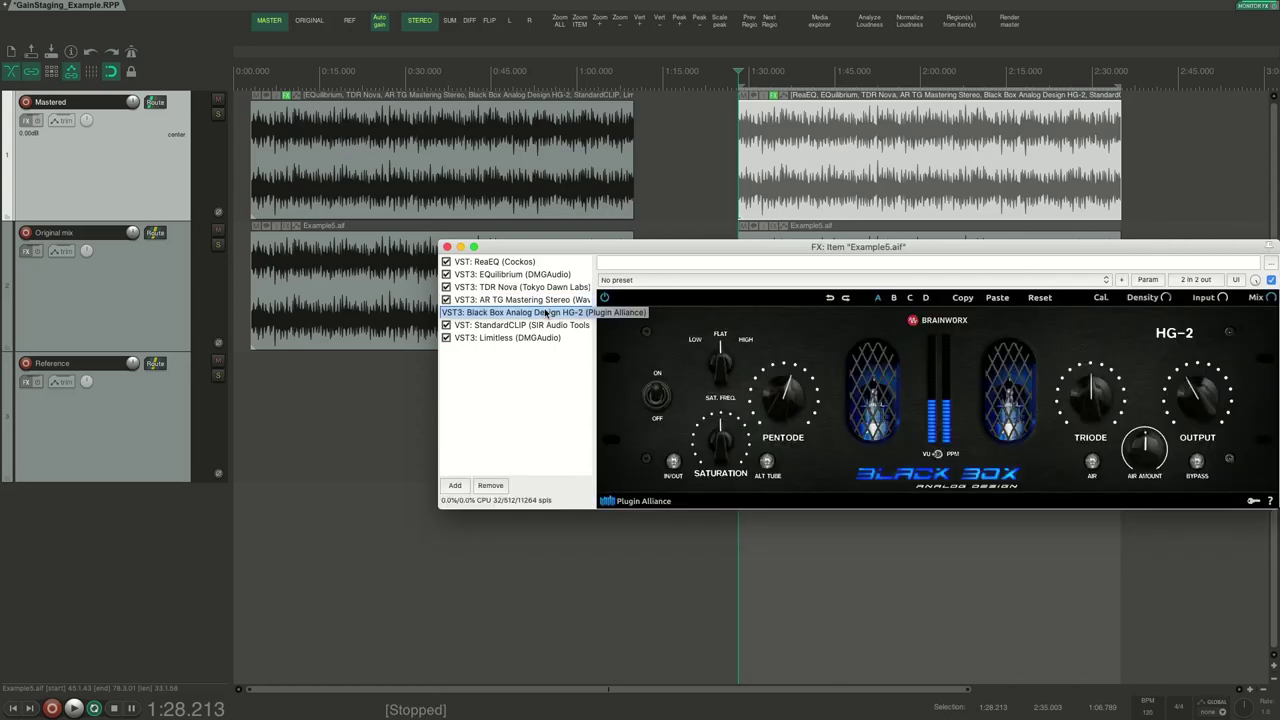
left_click(501, 326)
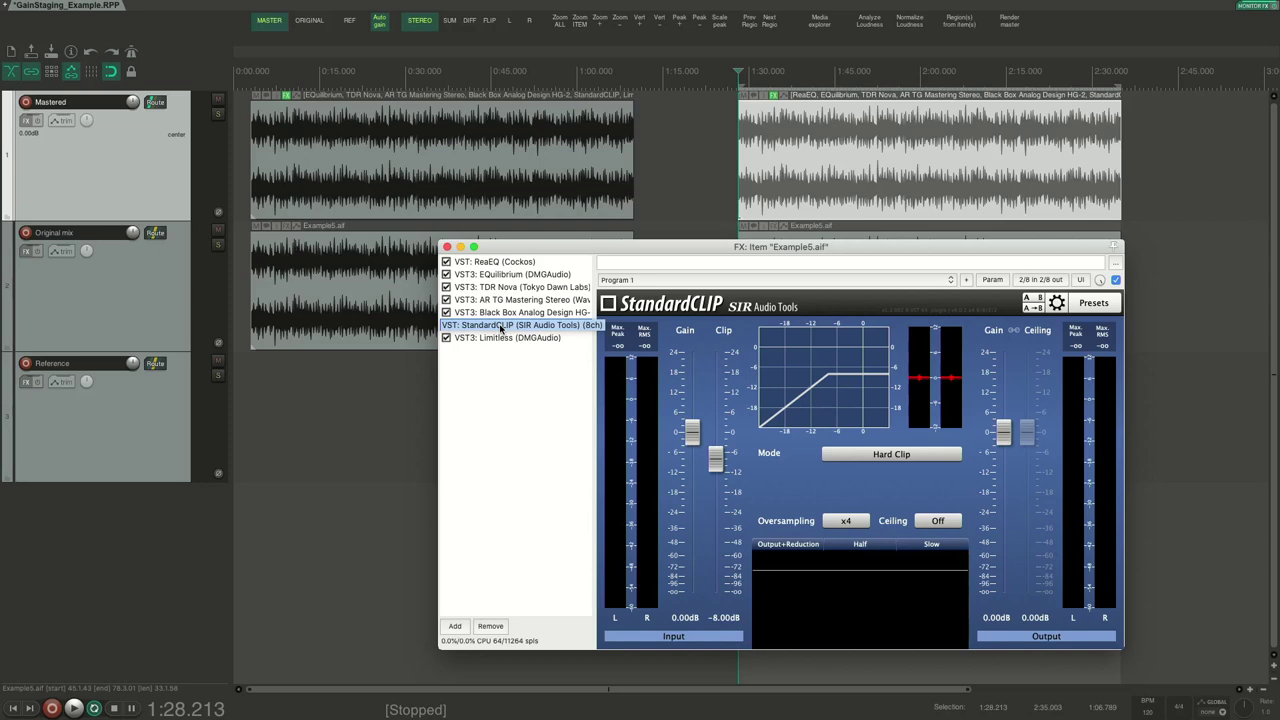
Step: Show Limitless and play the second mastered item briefly to examine the limiter's gain reduction meters
left_click(505, 337)
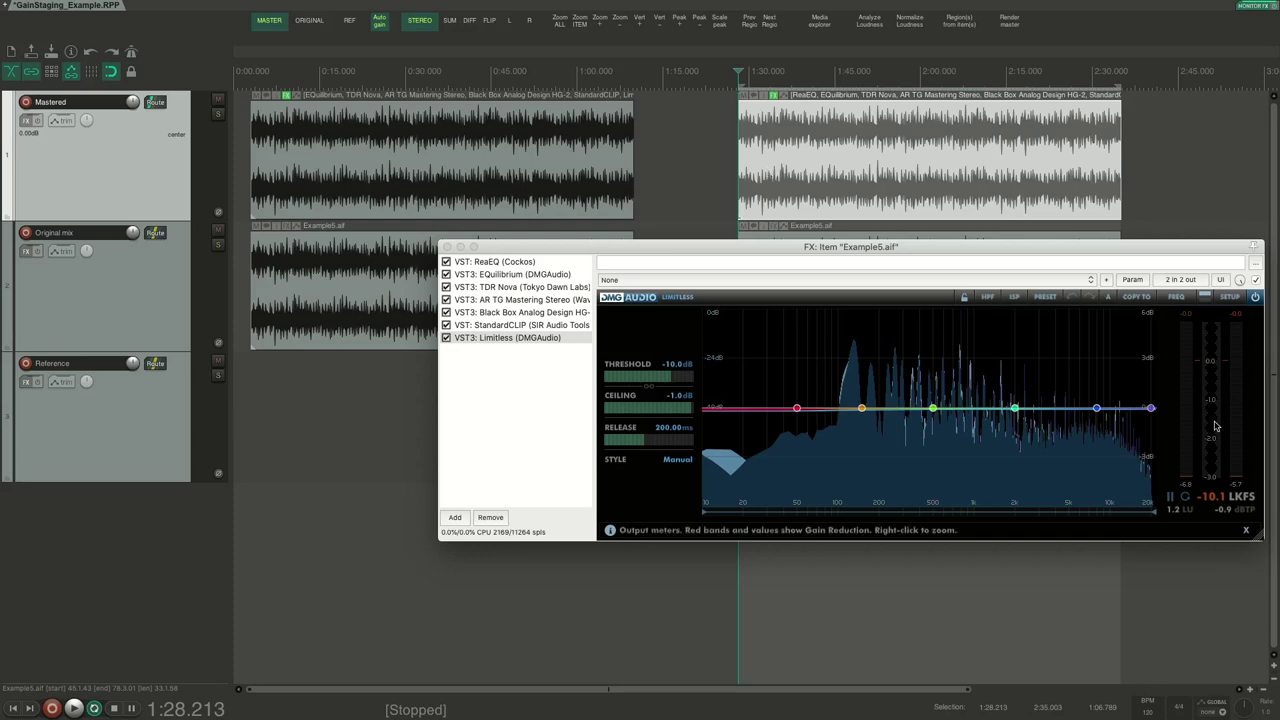
key("space")
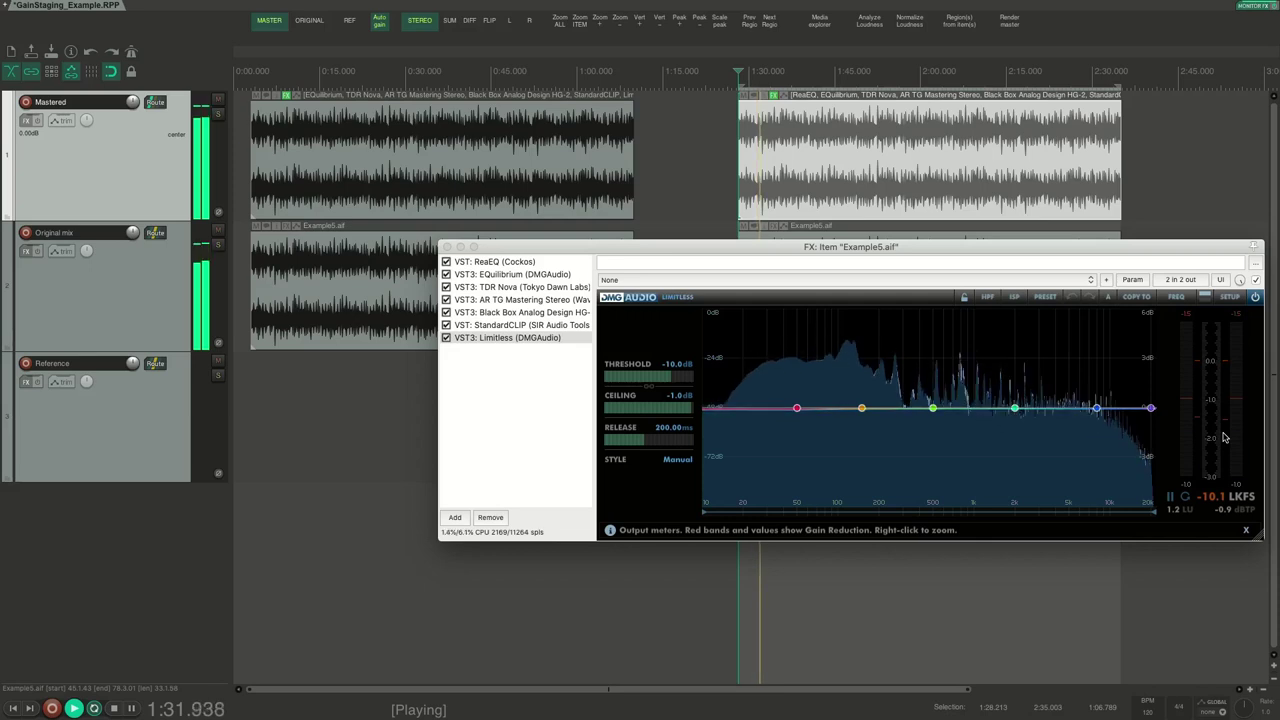
key("space")
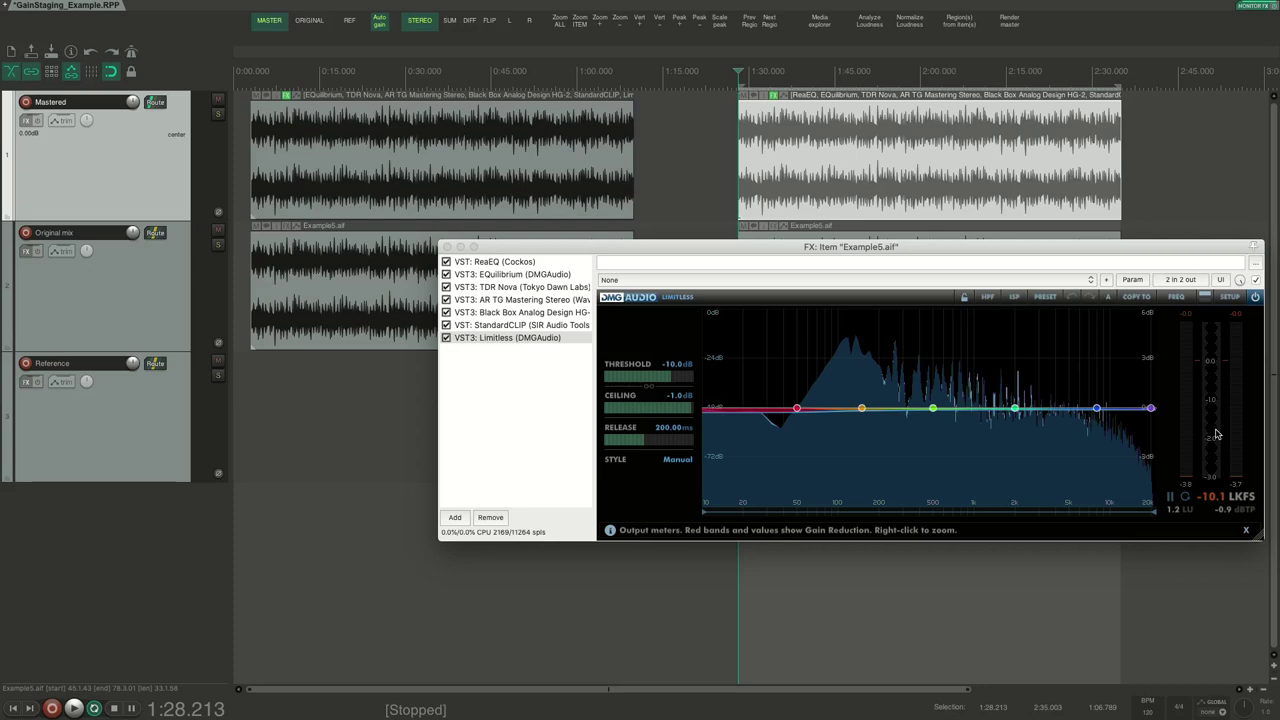
Step: Close the effects chain and copy the second mastered item with its original mix counterpart to 2:49.441 on the timeline
left_click(619, 251)
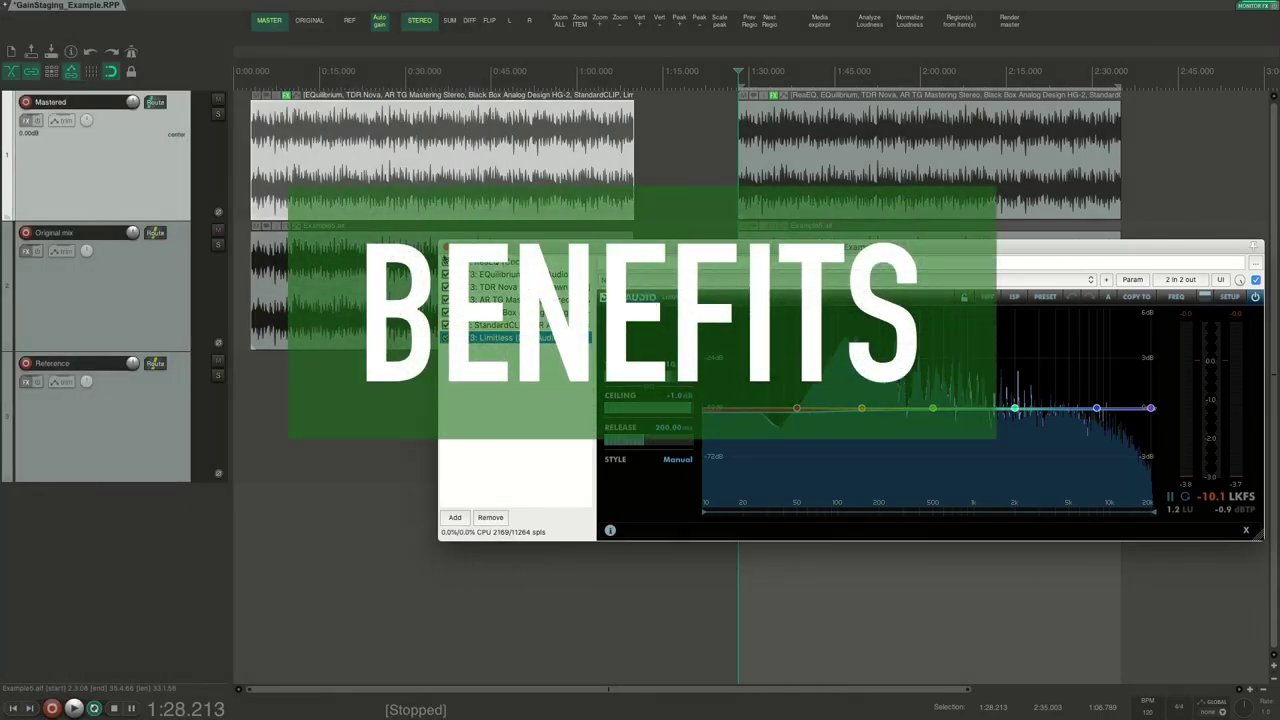
key("Escape")
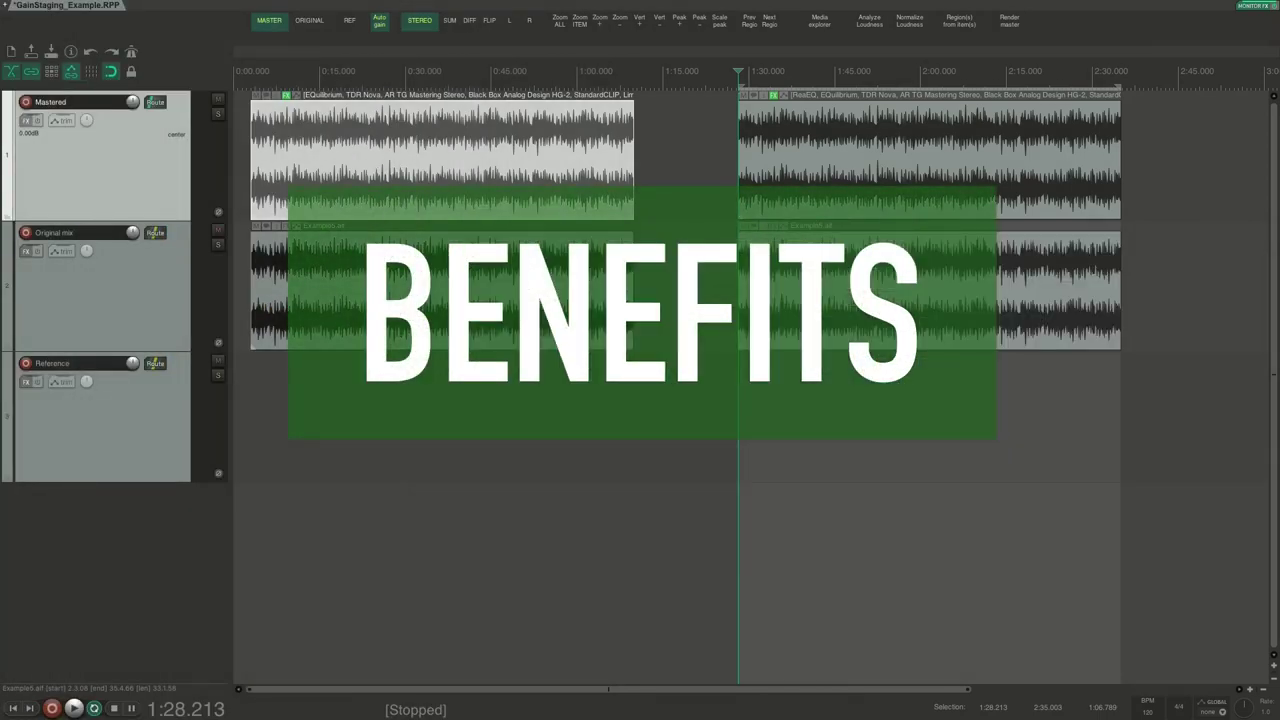
scroll(505, 246, "down", 3)
left_click(568, 189)
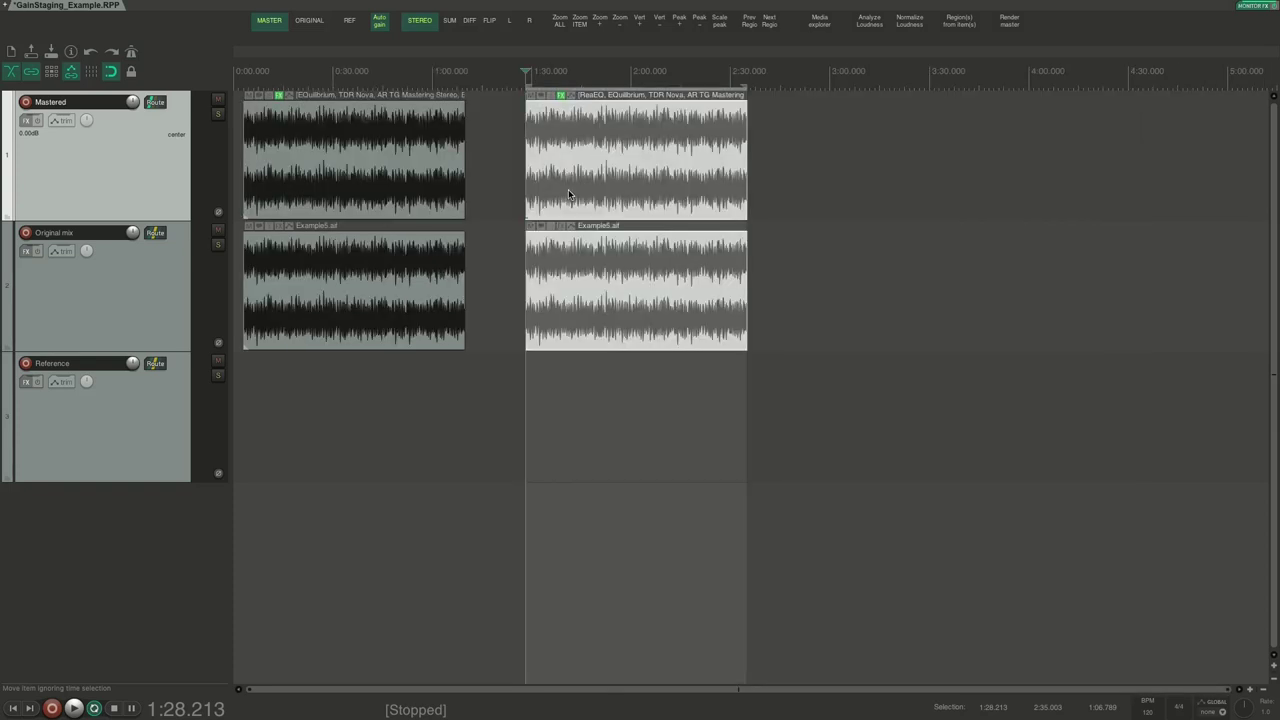
left_click_drag(600, 185, 869, 155)
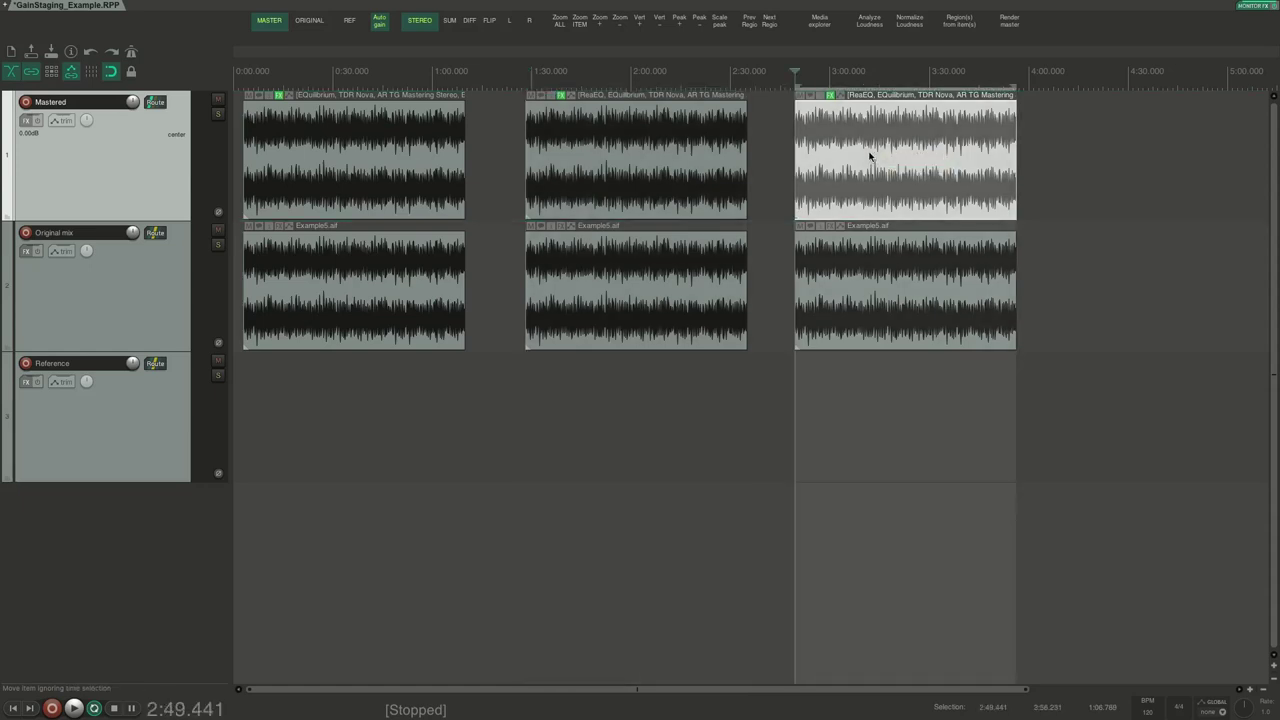
Step: Open the copied mastered item's effects chain and look through EQuilibrium, TDR Nova, AR TG Mastering Stereo and StandardCLIP
double_click(869, 155)
left_click(330, 187)
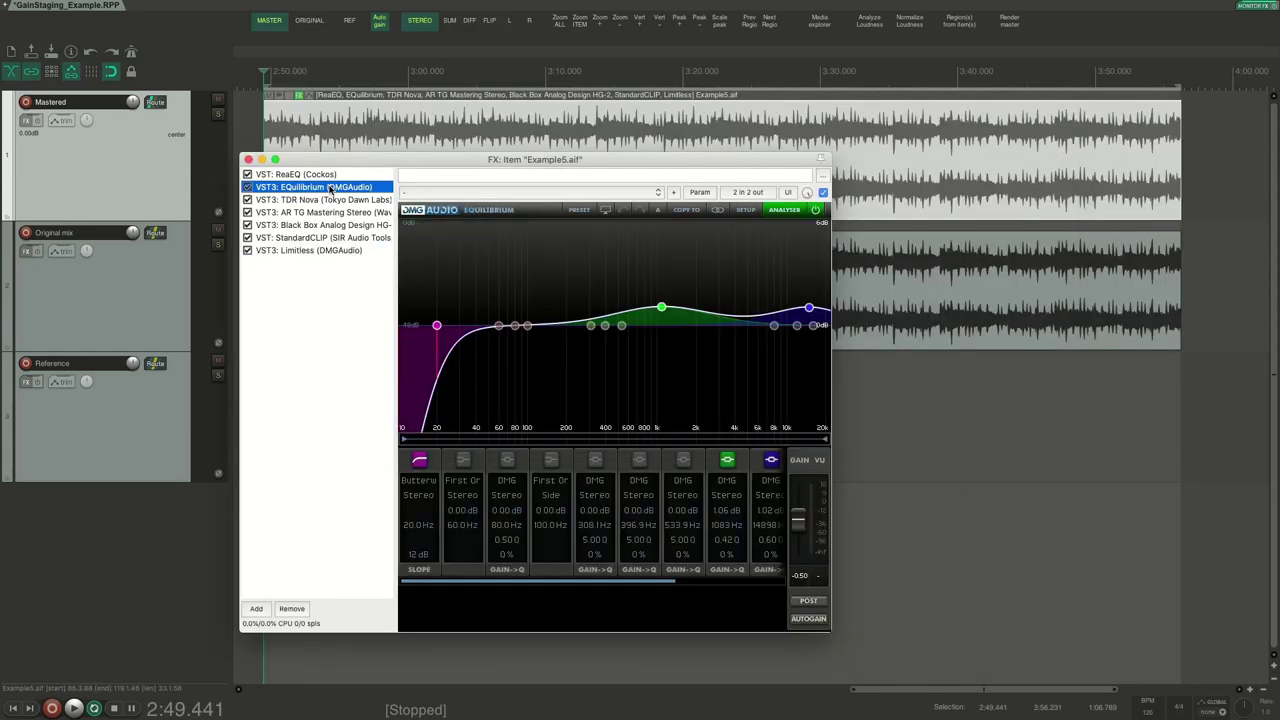
left_click(332, 199)
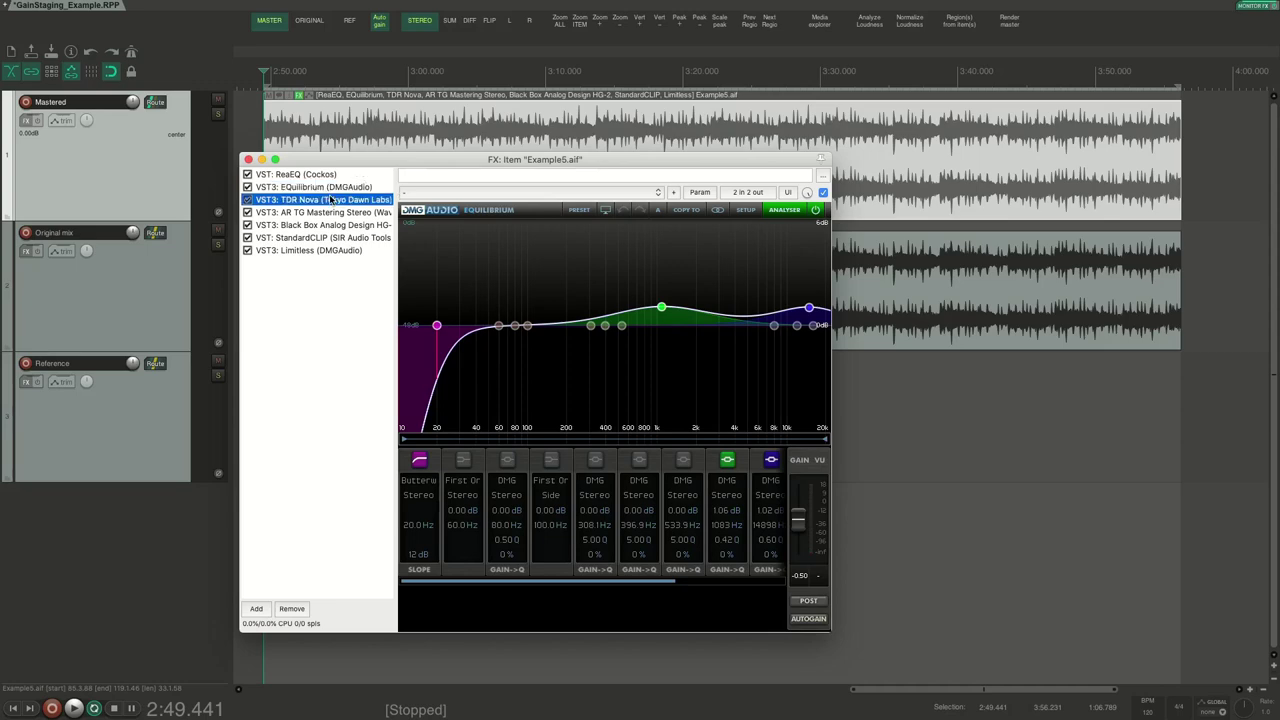
left_click(326, 212)
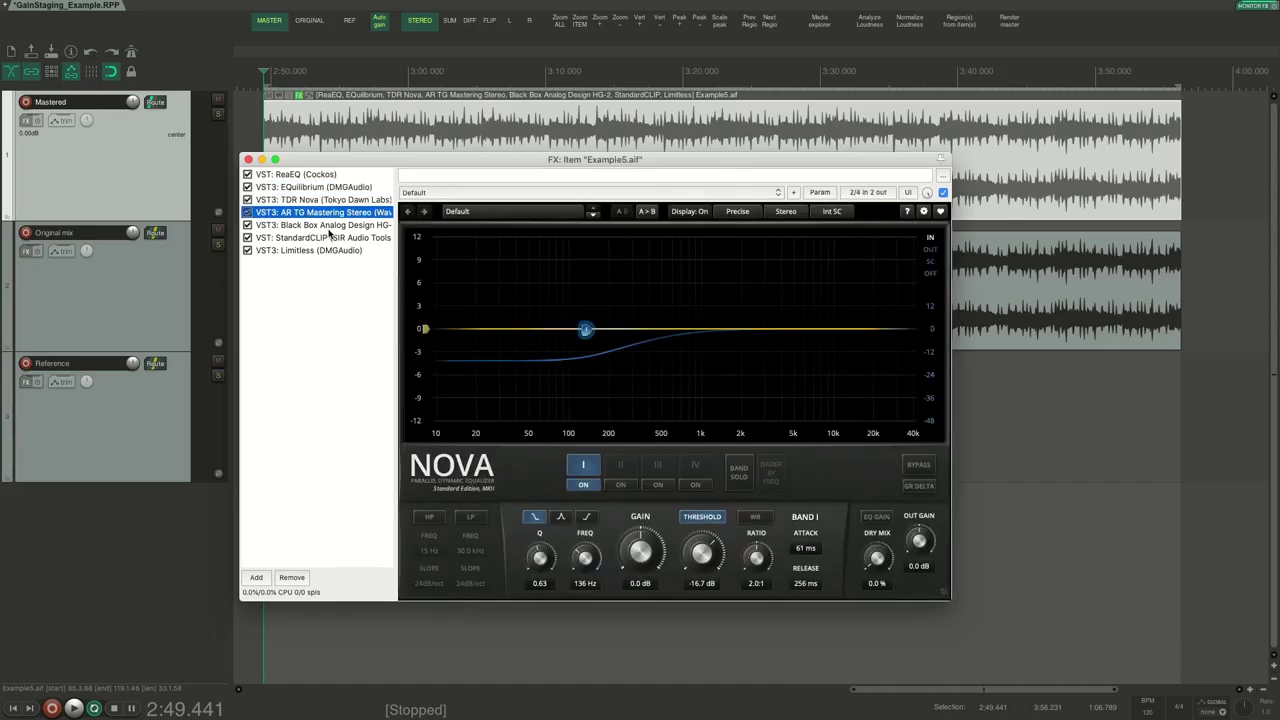
left_click(330, 237)
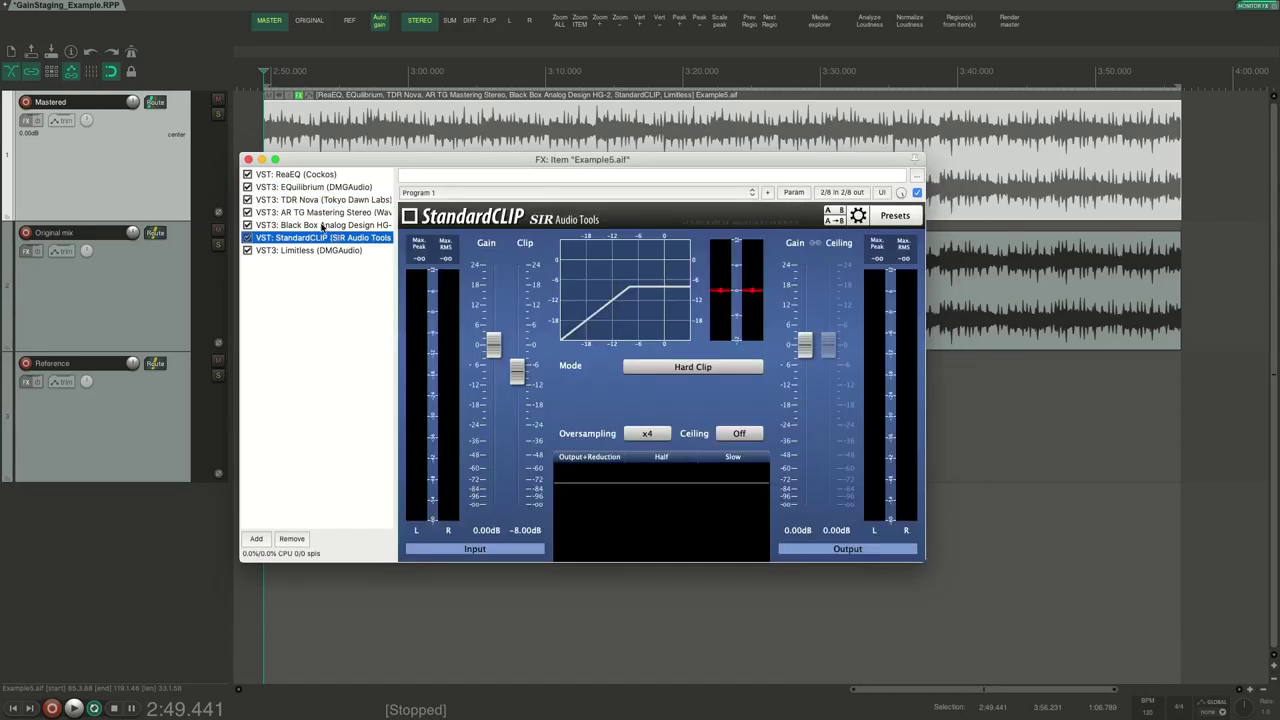
left_click(293, 187)
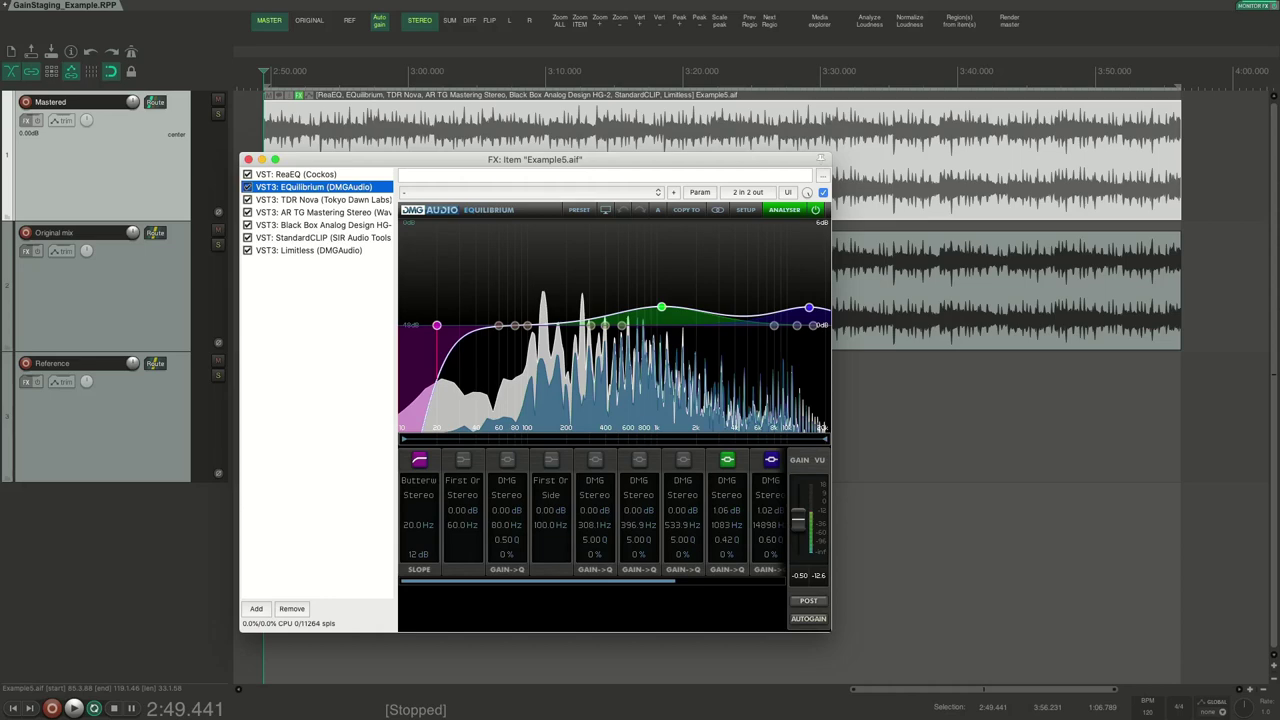
Step: Show TDR Nova in the copied item's chain and audition it bypassed and enabled during playback, leaving it bypassed and stopping playback
left_click(322, 199)
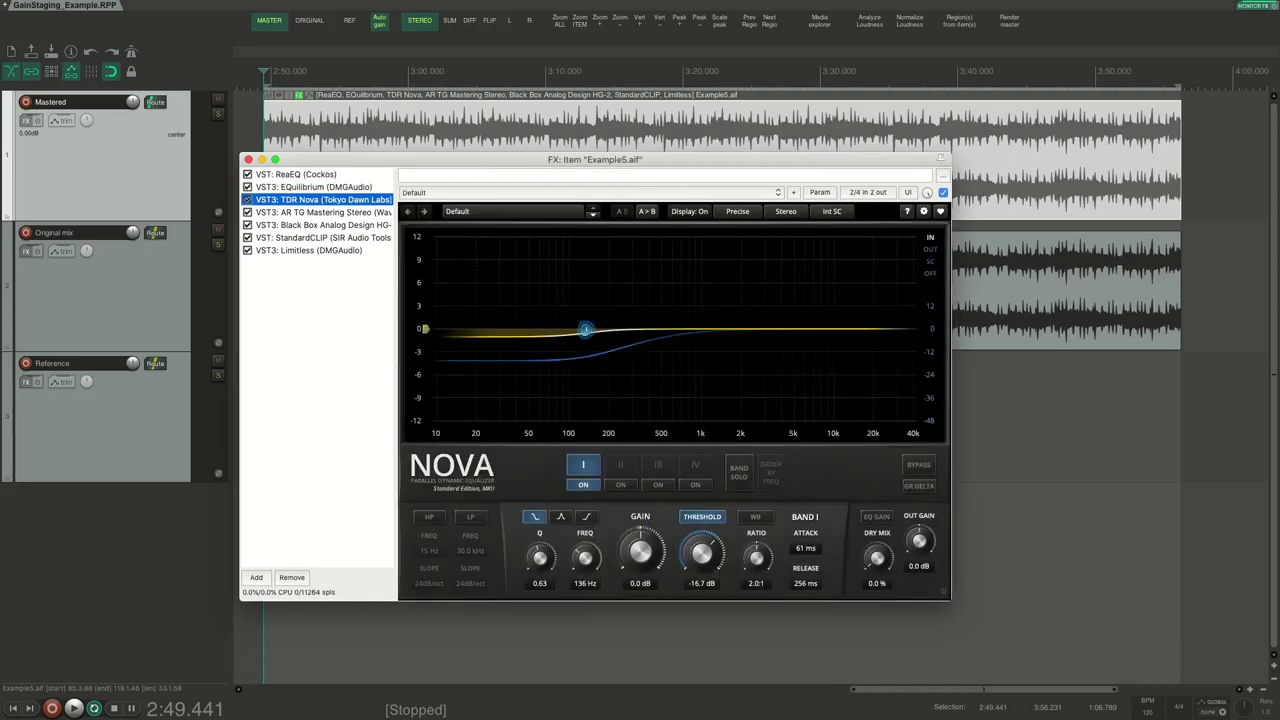
key("space")
key("space")
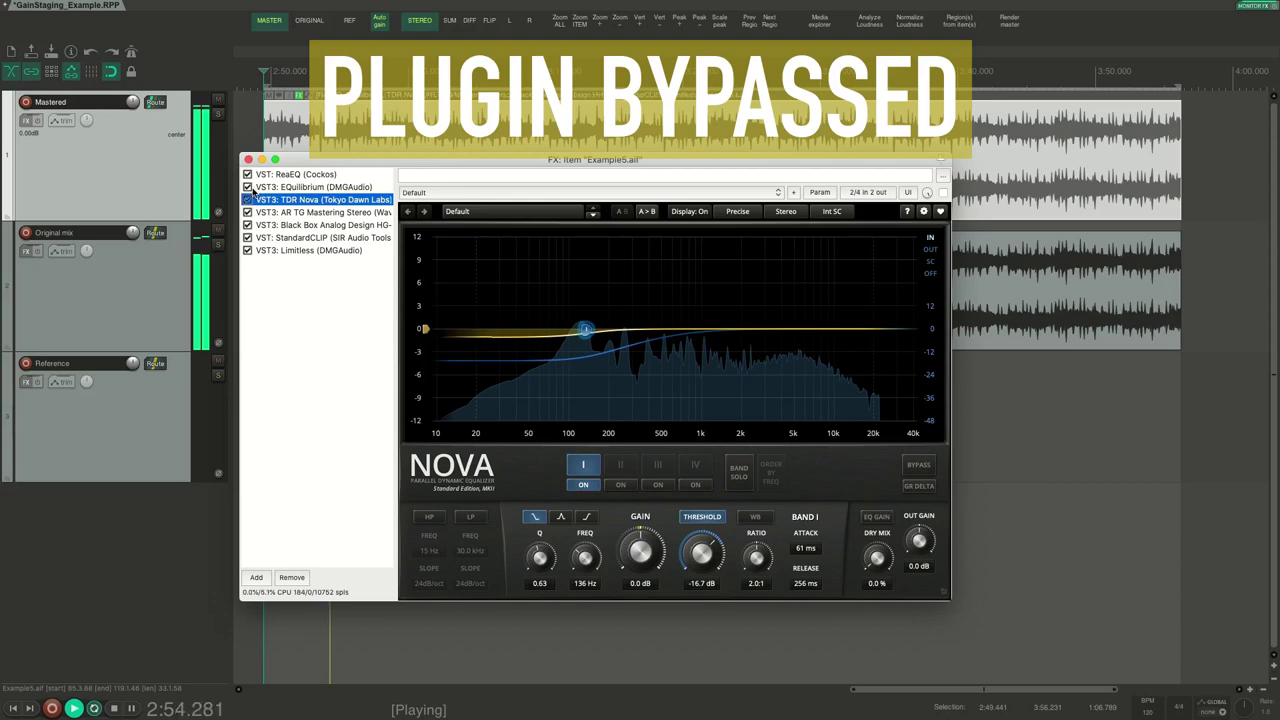
key("b")
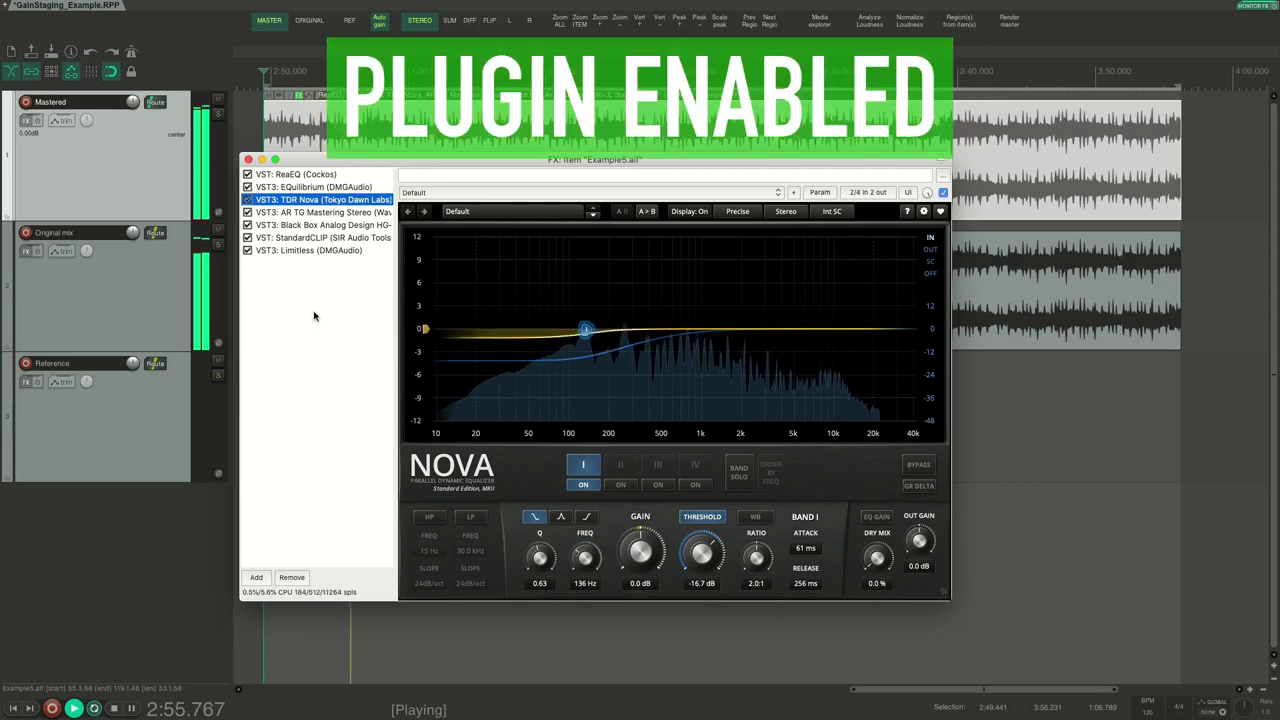
left_click(248, 199)
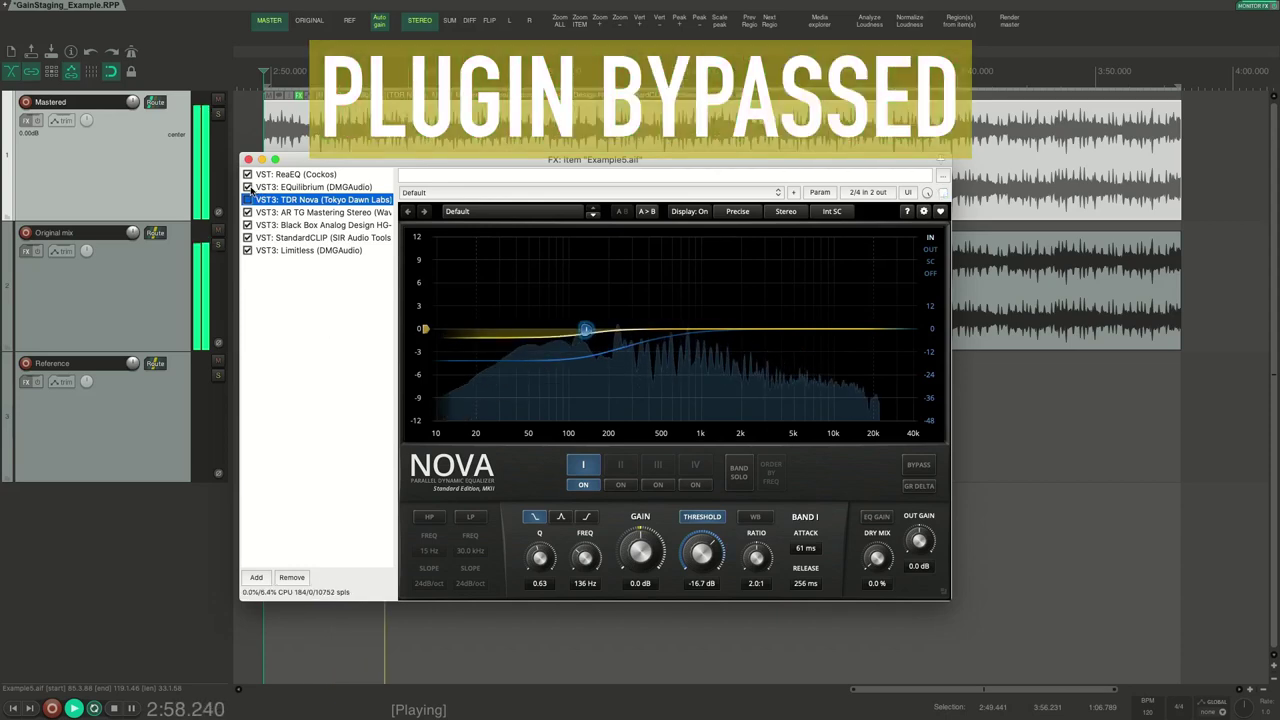
left_click(249, 197)
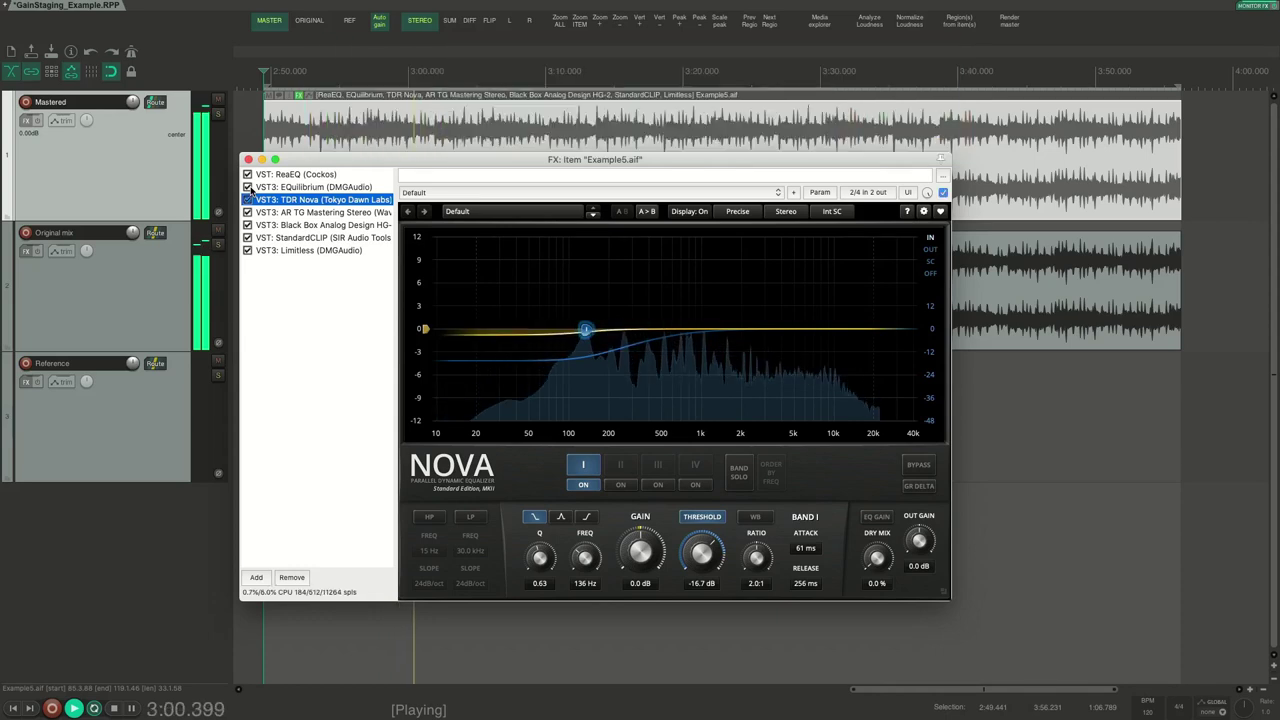
key("space")
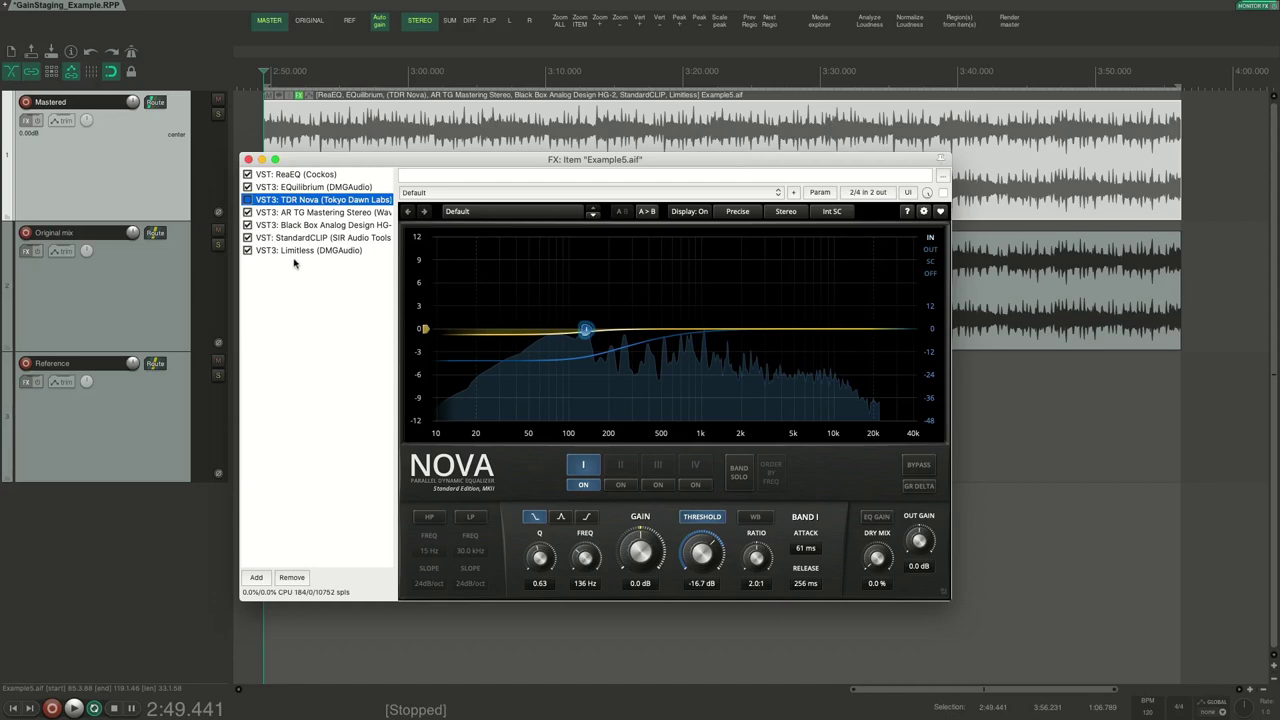
Step: Set AR TG Mastering Stereo's limiter mix to about 50, then audition the plugin bypassed and enabled during playback, leaving it enabled
left_click(311, 205)
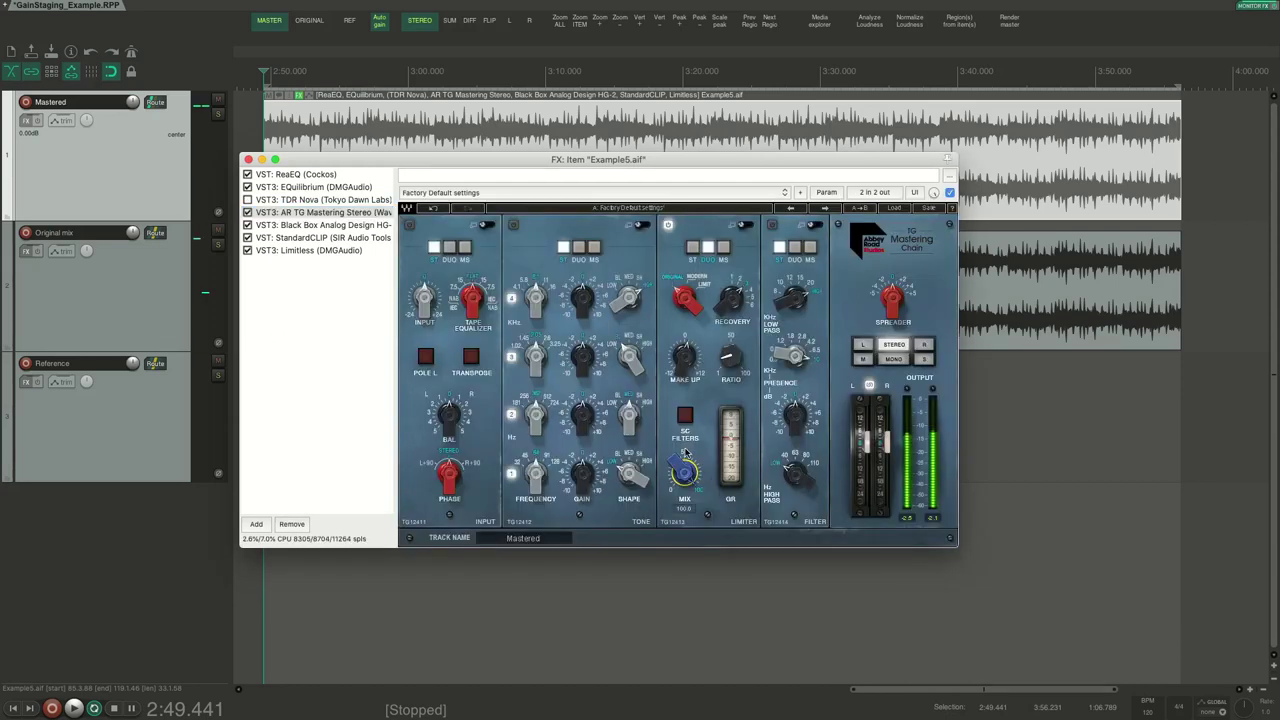
left_click_drag(683, 456, 678, 532)
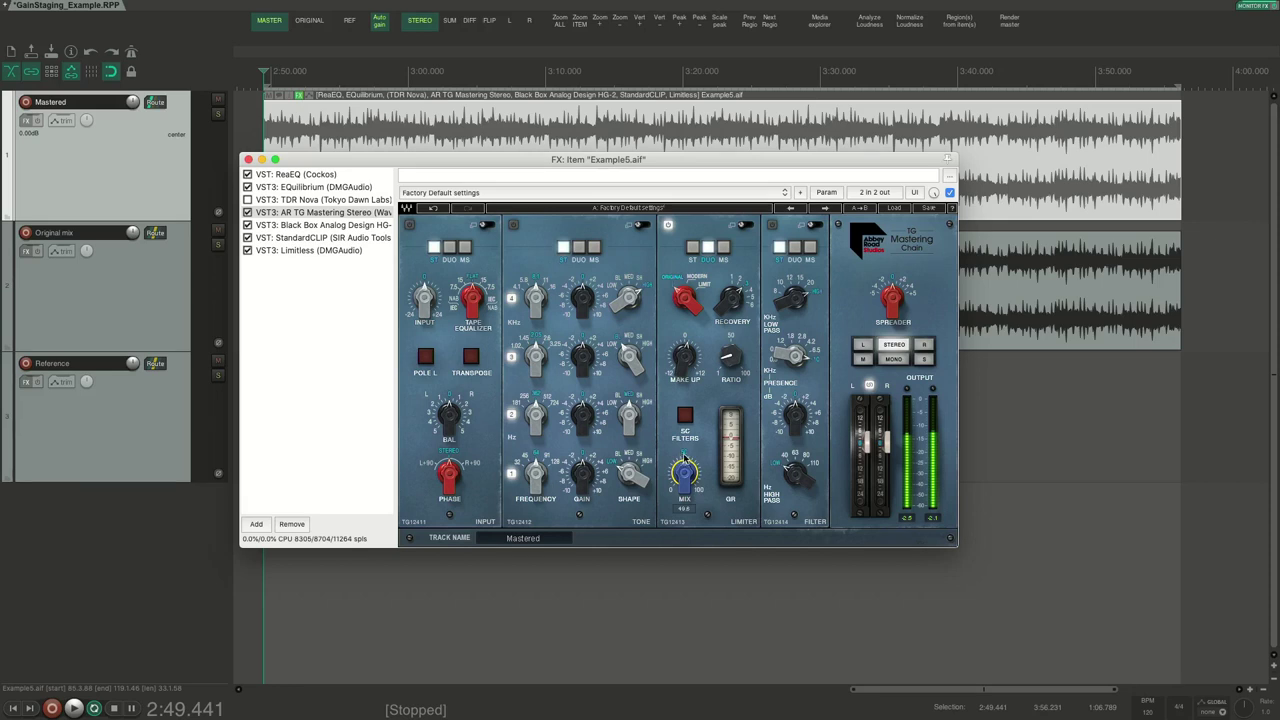
key("space")
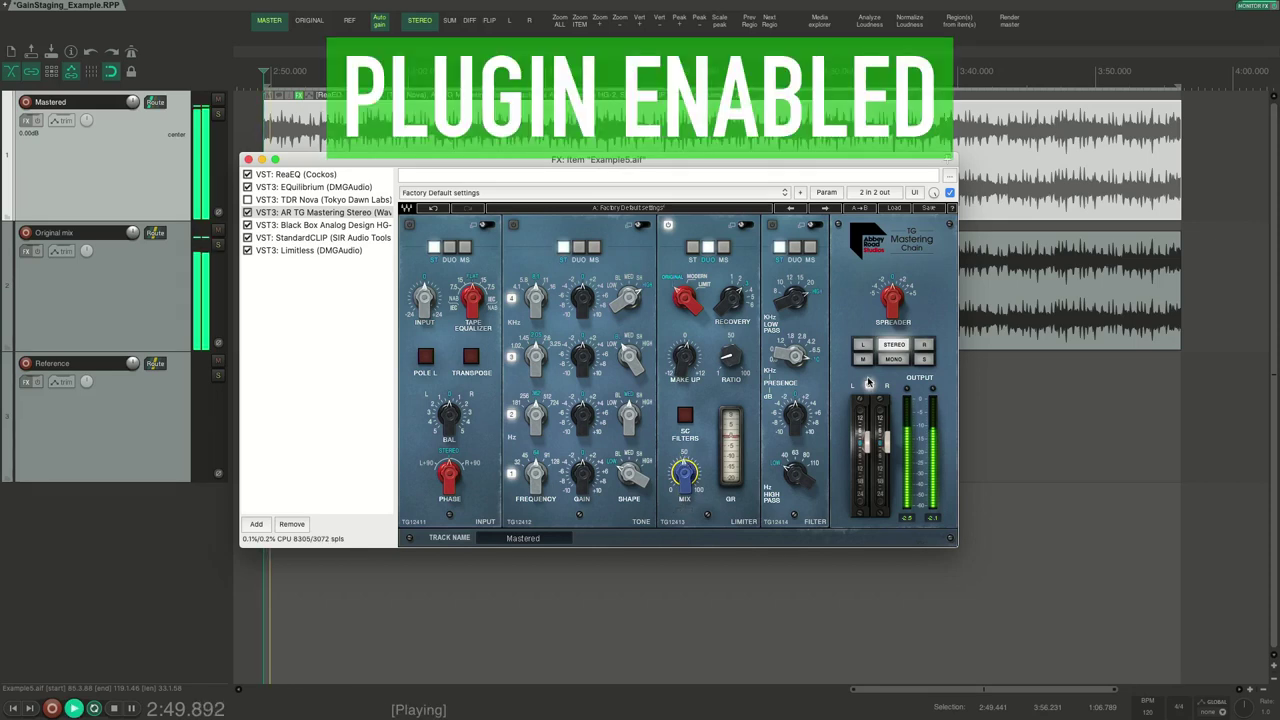
left_click(950, 191)
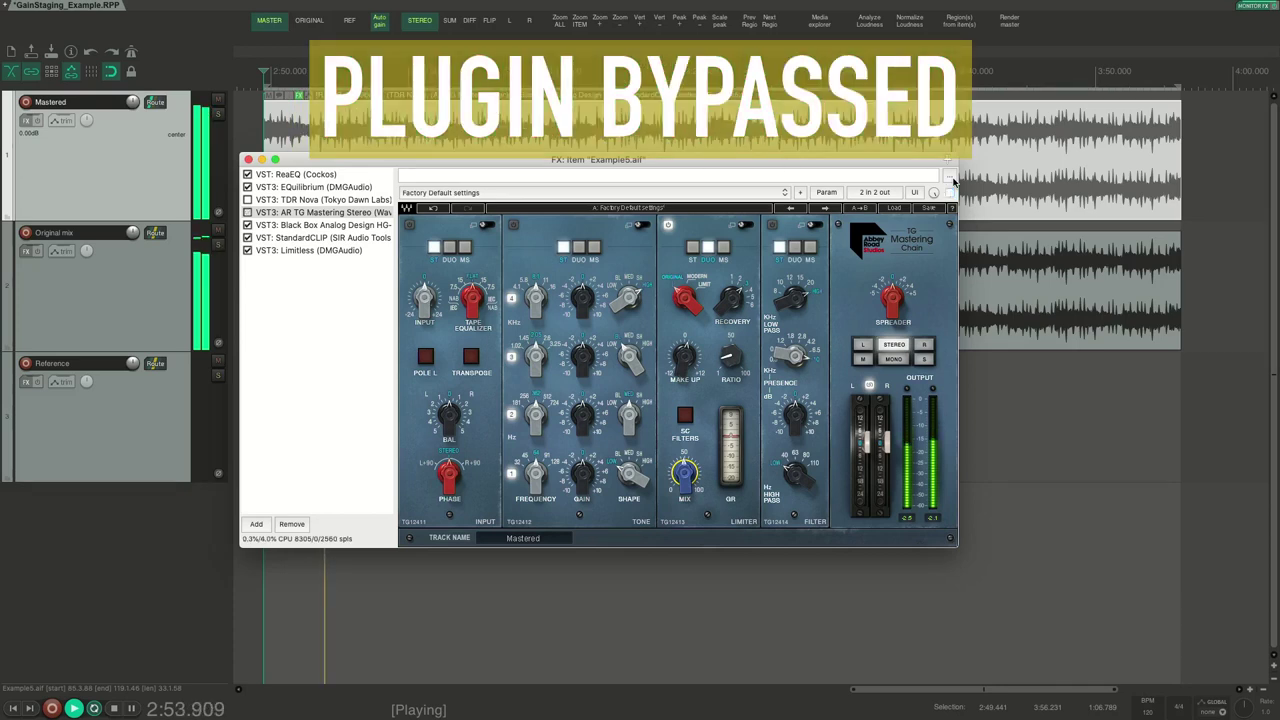
left_click(950, 190)
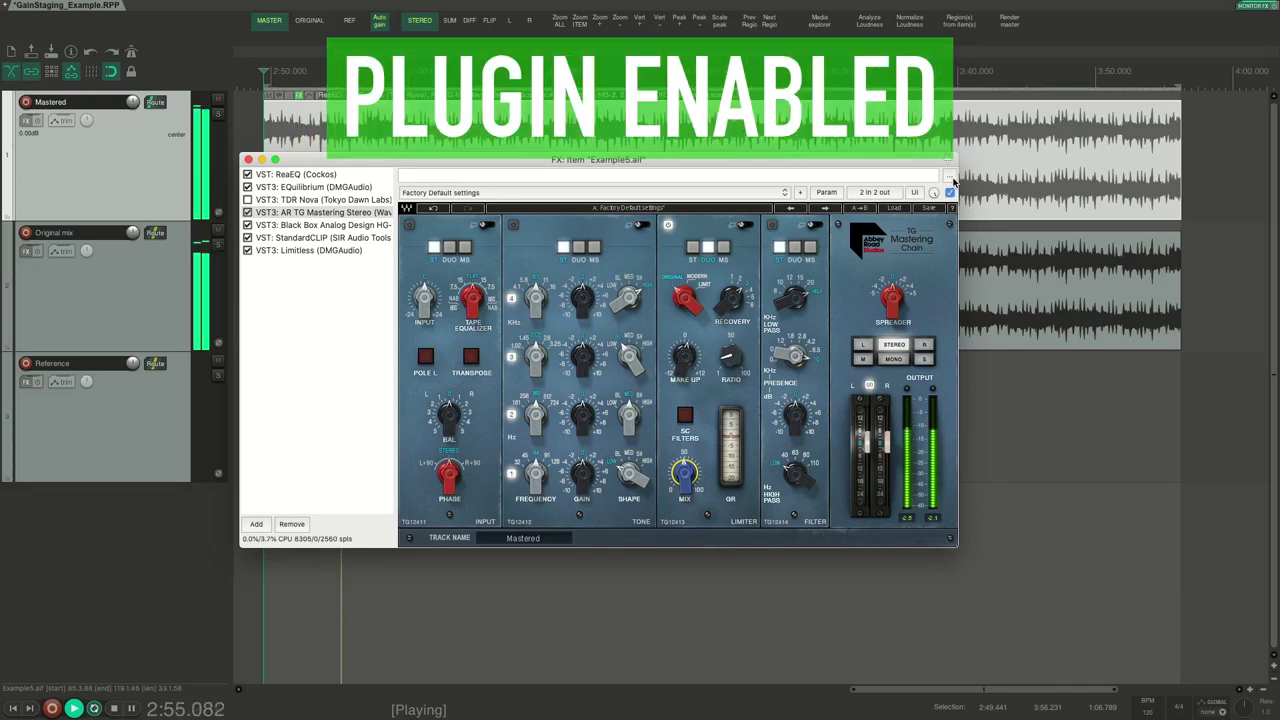
left_click(951, 189)
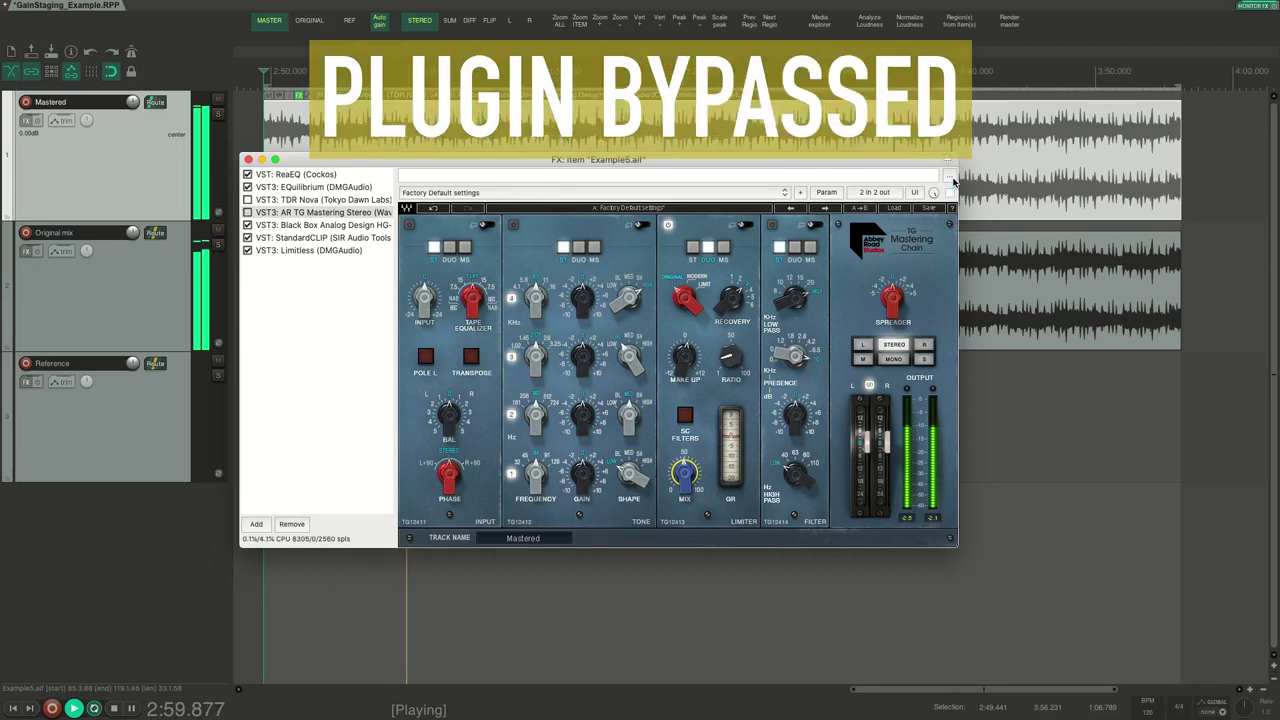
left_click(950, 190)
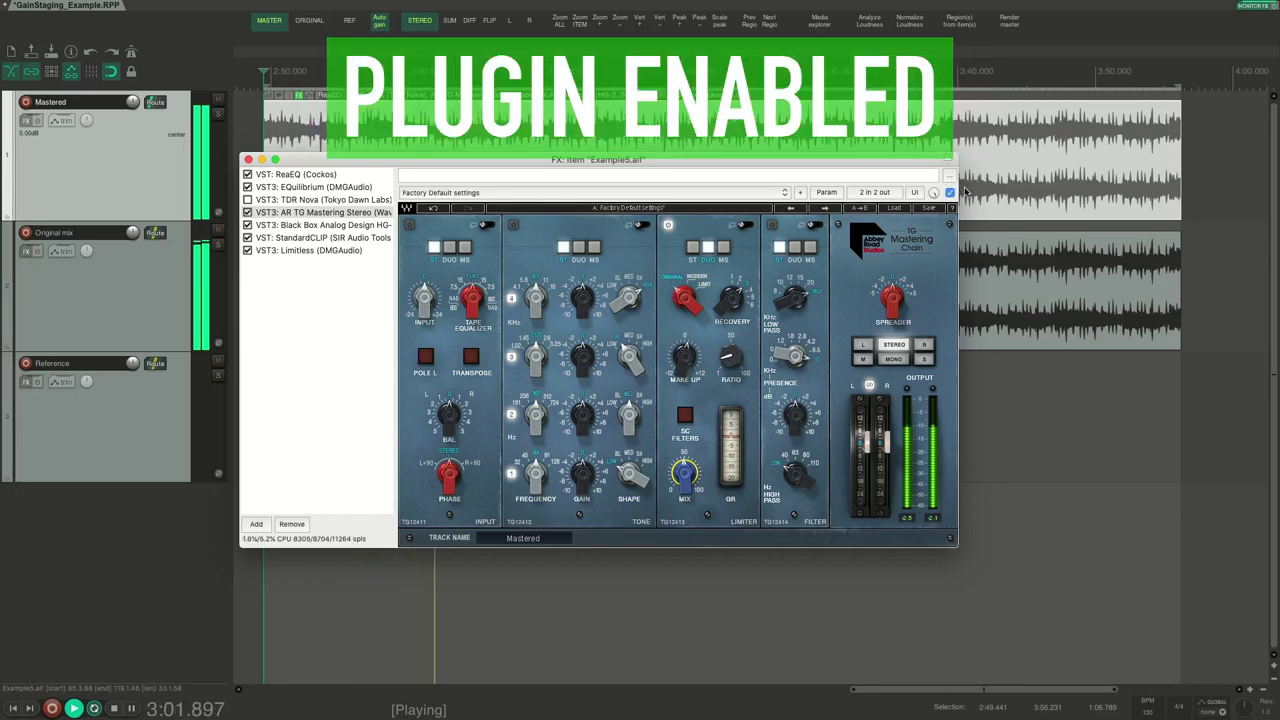
key("space")
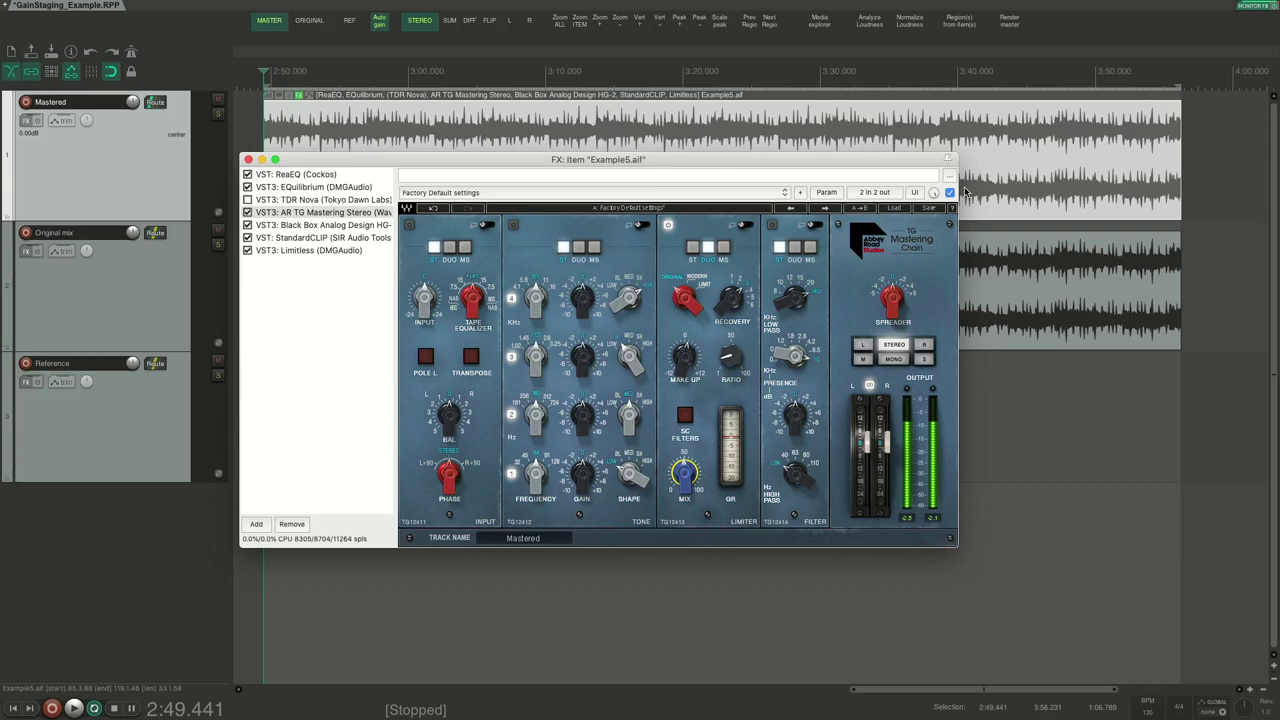
Step: Show Black Box Analog Design HG-2 and audition it bypassed and enabled during playback, leaving it enabled and stopping playback
left_click(320, 225)
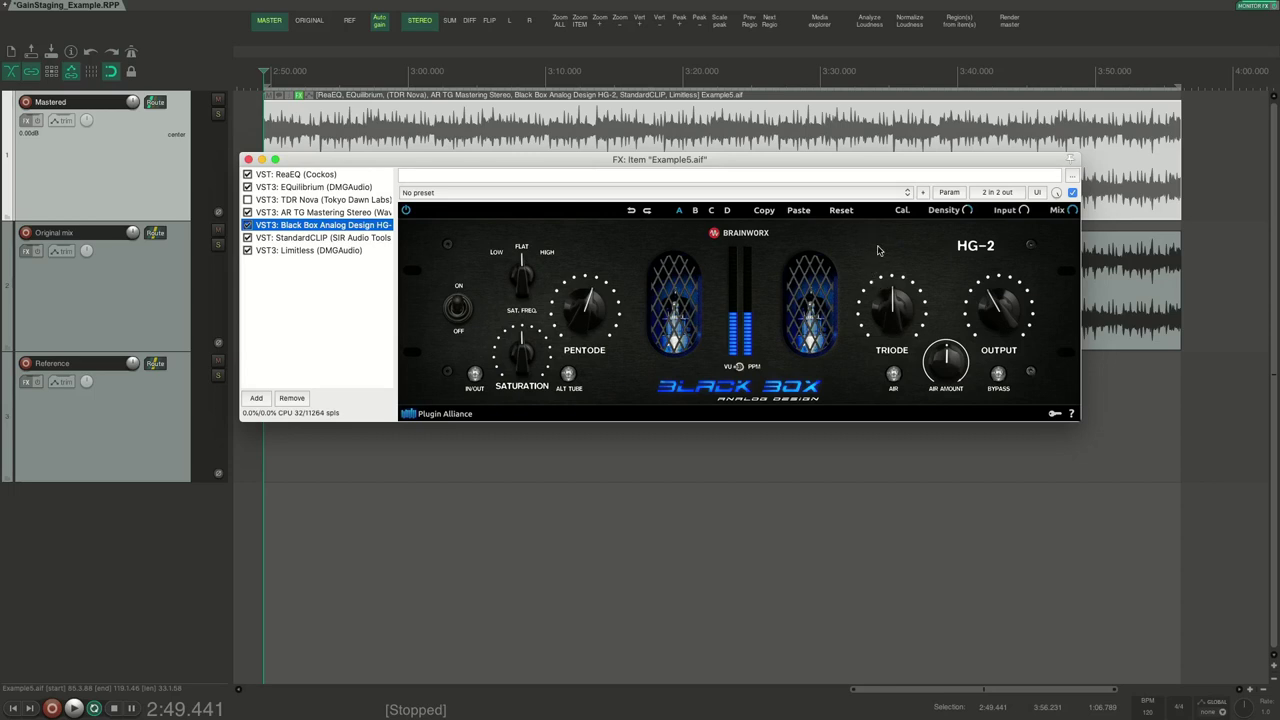
key("space")
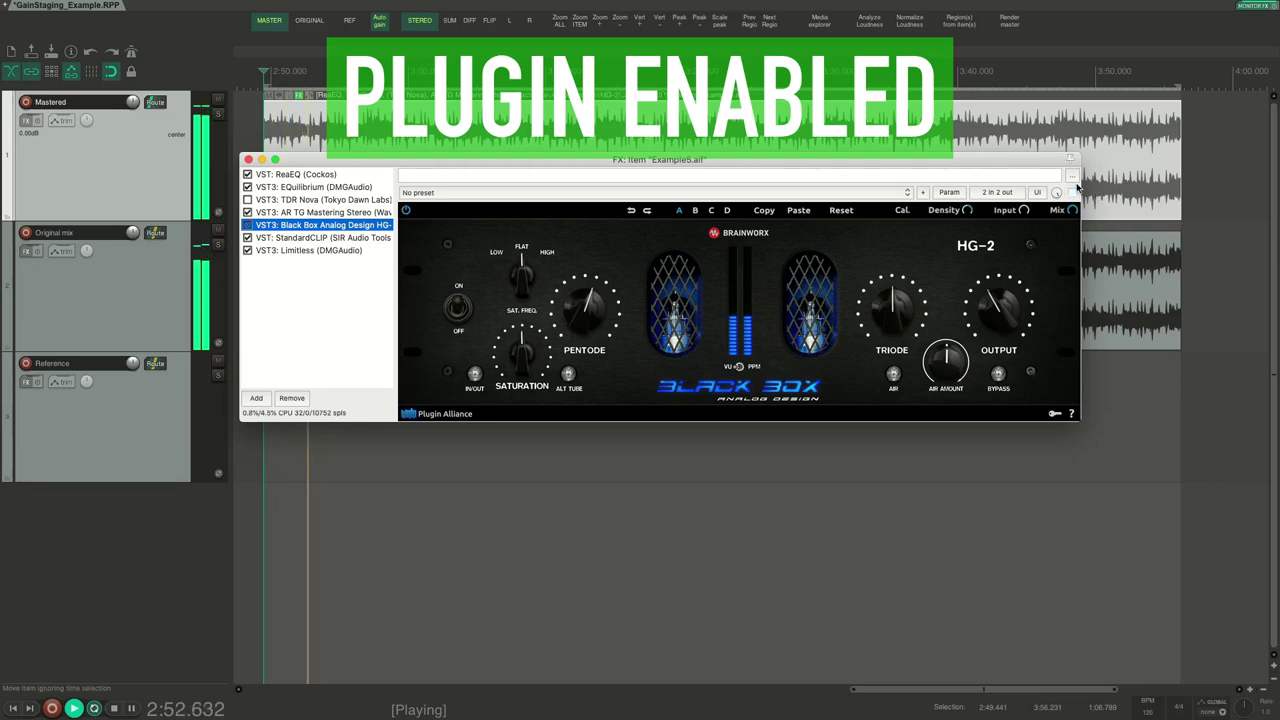
left_click(1076, 190)
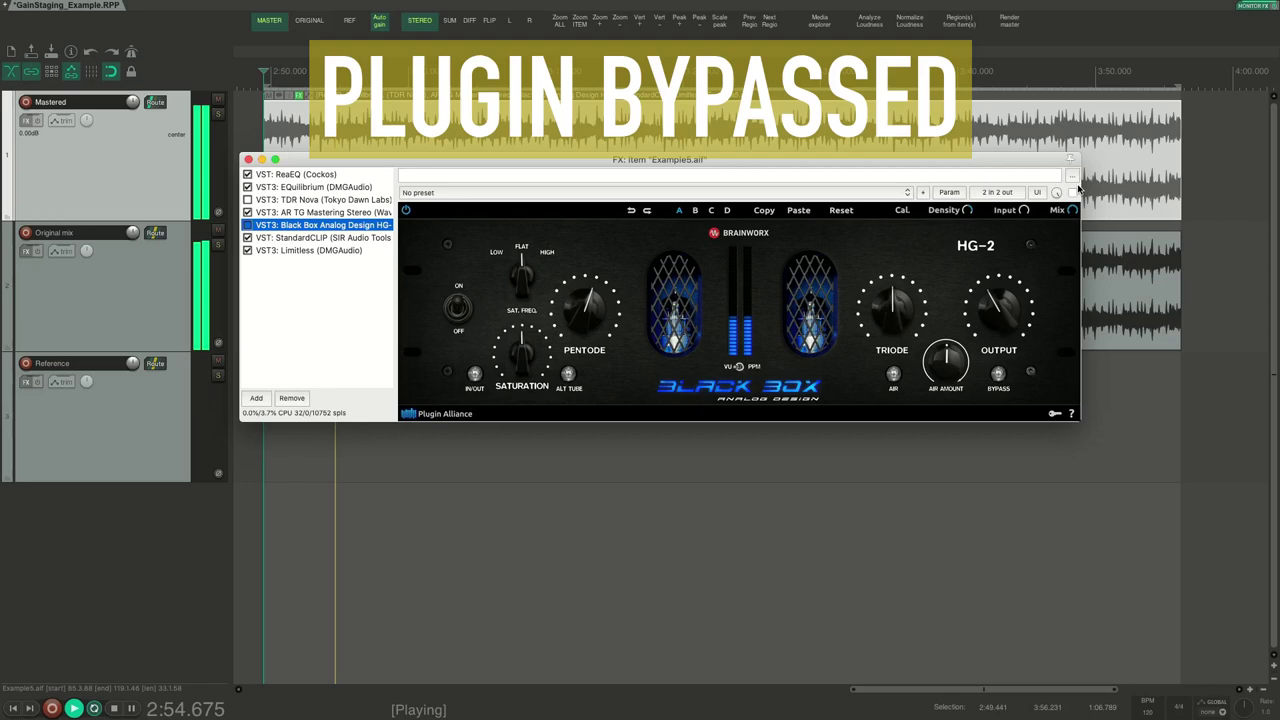
left_click(1074, 191)
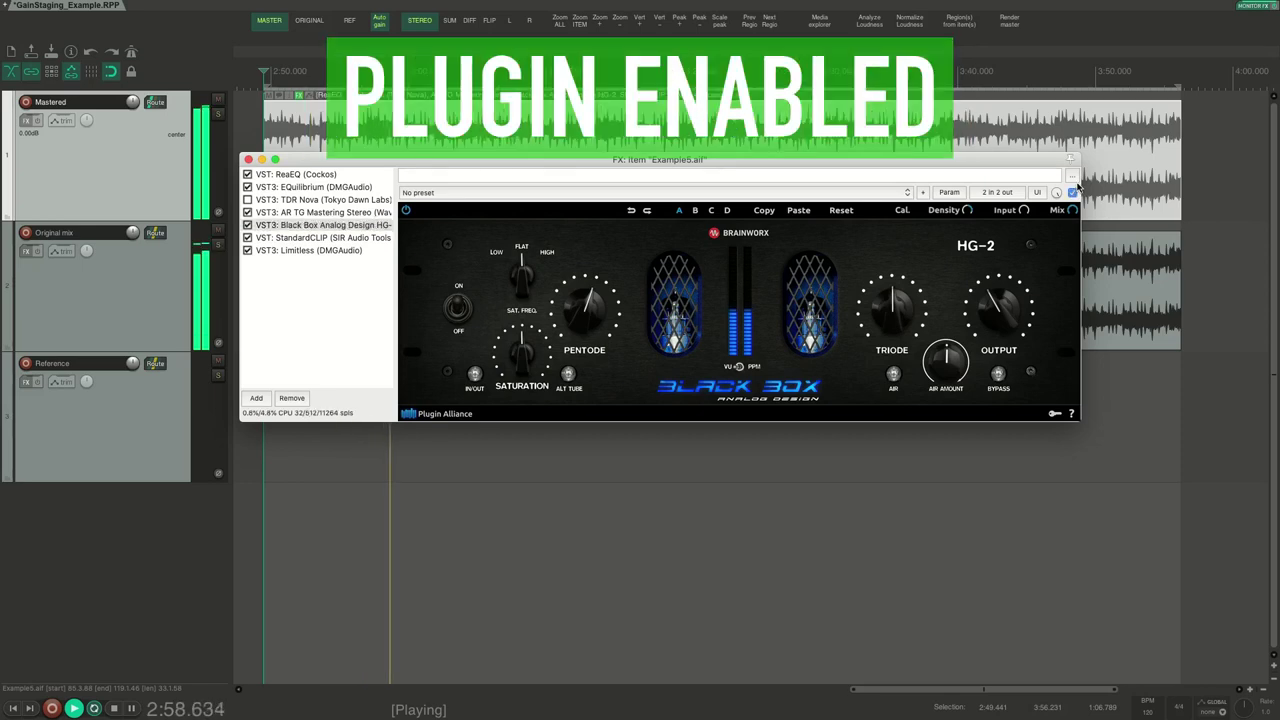
key("space")
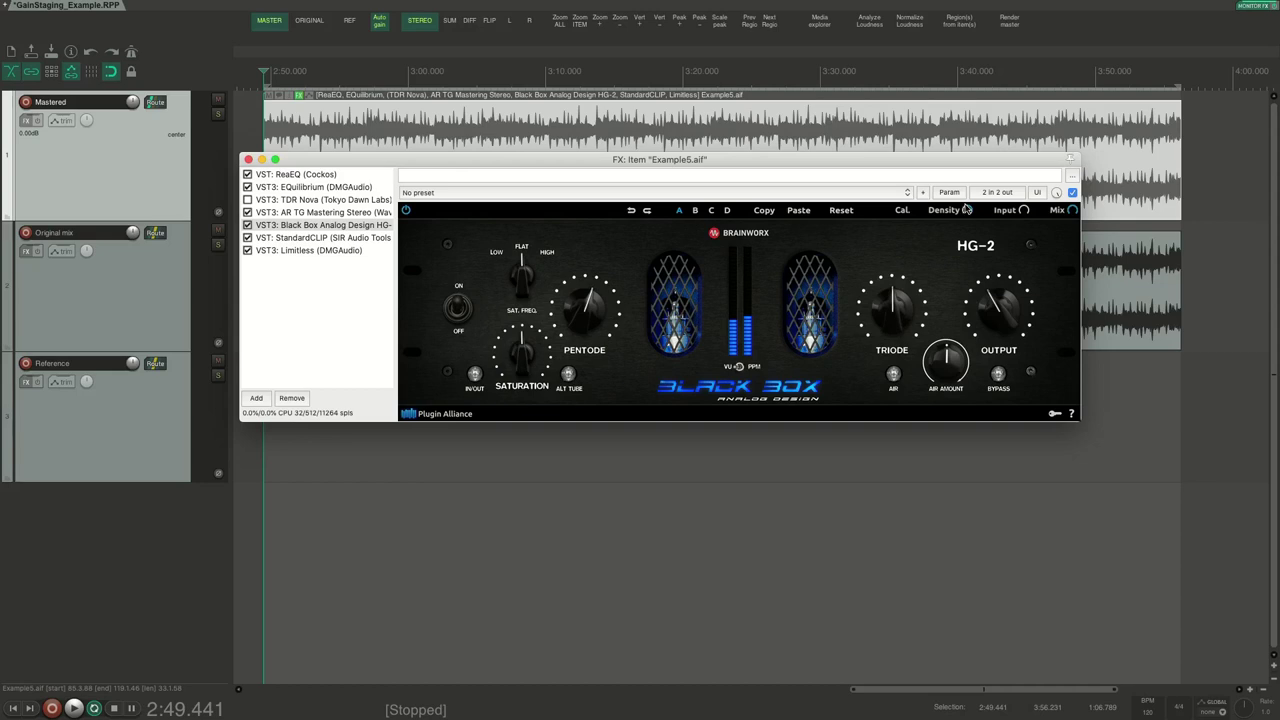
Step: Replay the copied mastered item and compare HG-2 bypassed and enabled once more, ending with it enabled and playback stopped
key("space")
left_click_drag(978, 205, 986, 194)
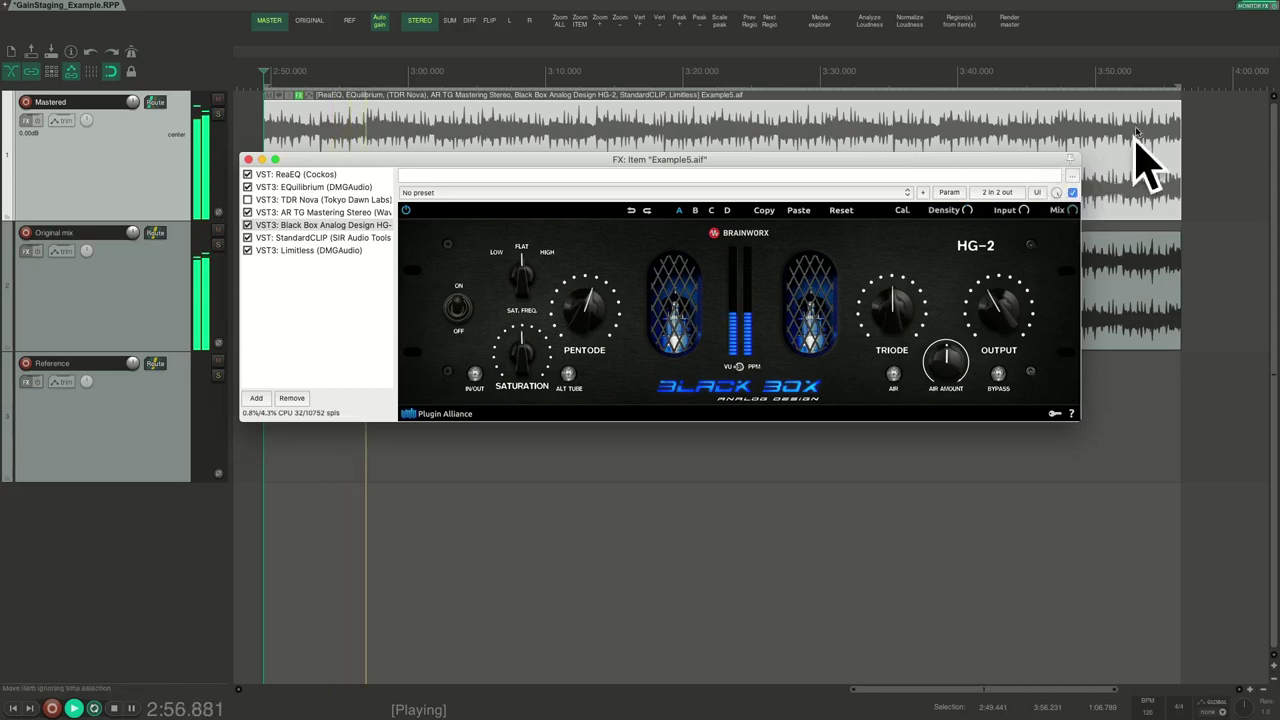
left_click(1073, 191)
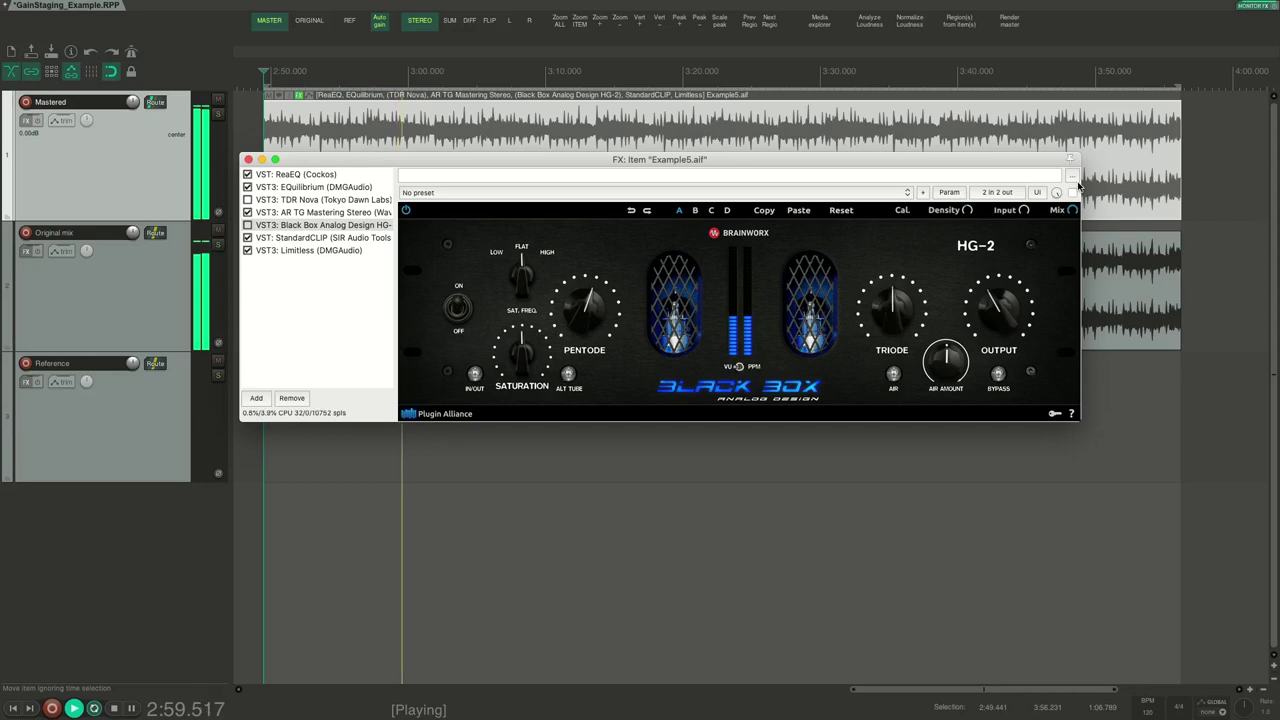
left_click(1073, 191)
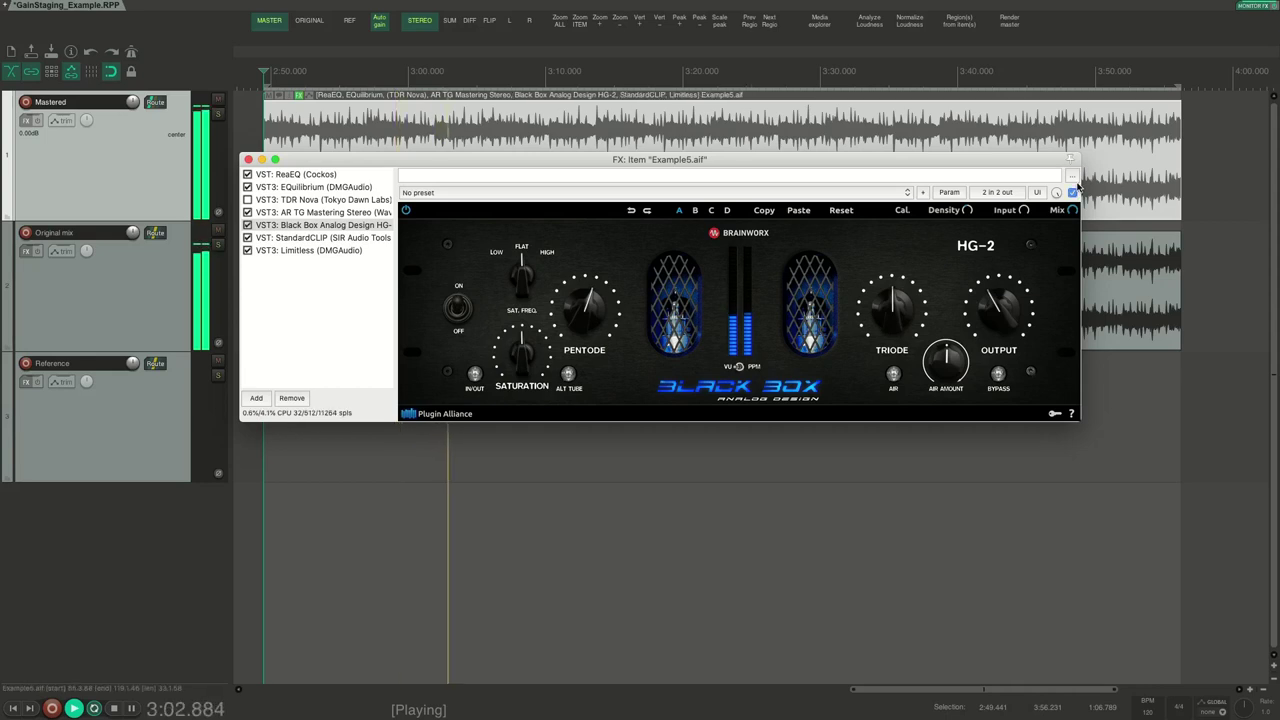
left_click(1073, 191)
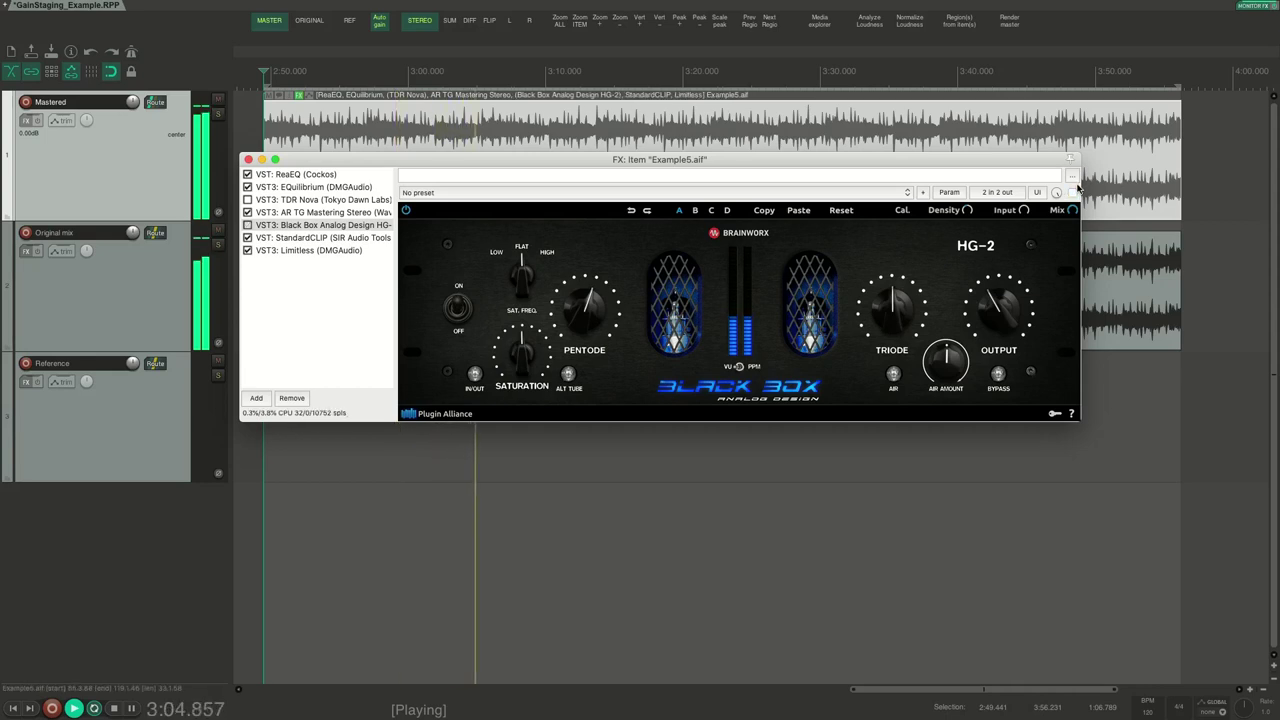
left_click(1073, 191)
key("space")
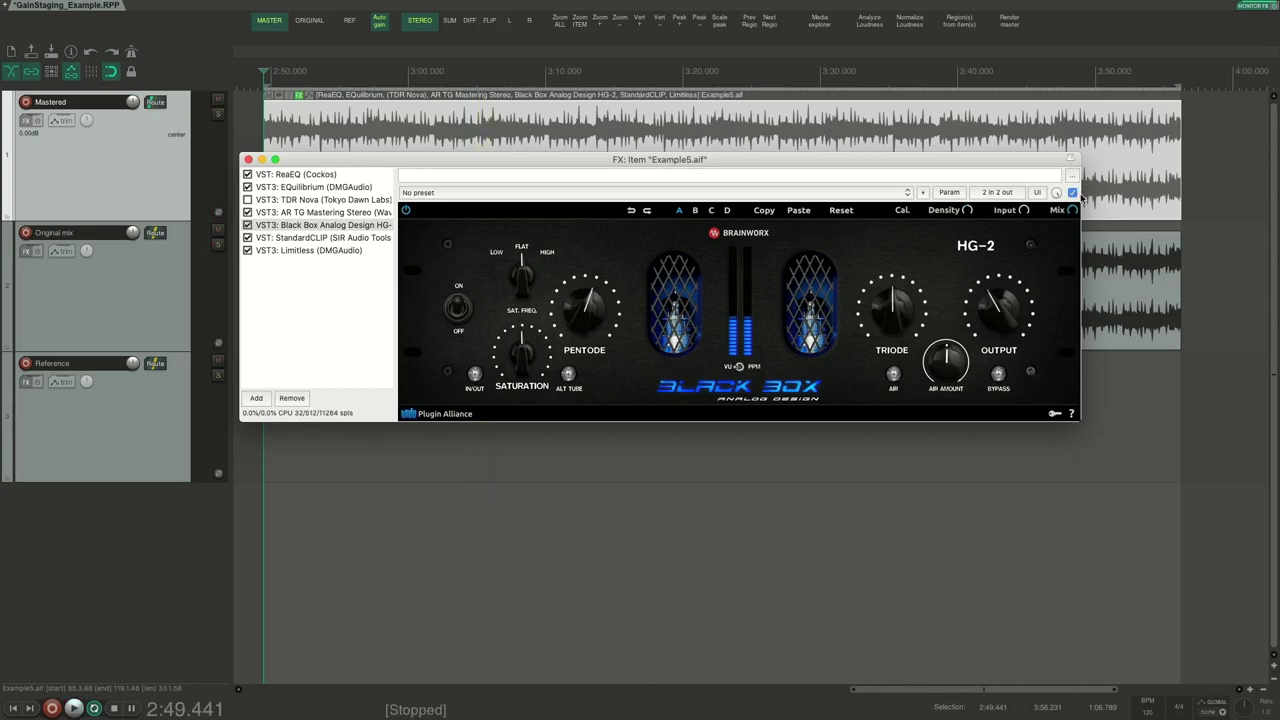
Step: Set HG-2's output to about 44 % during playback and replay the item to check its level, then stop playback
key("space")
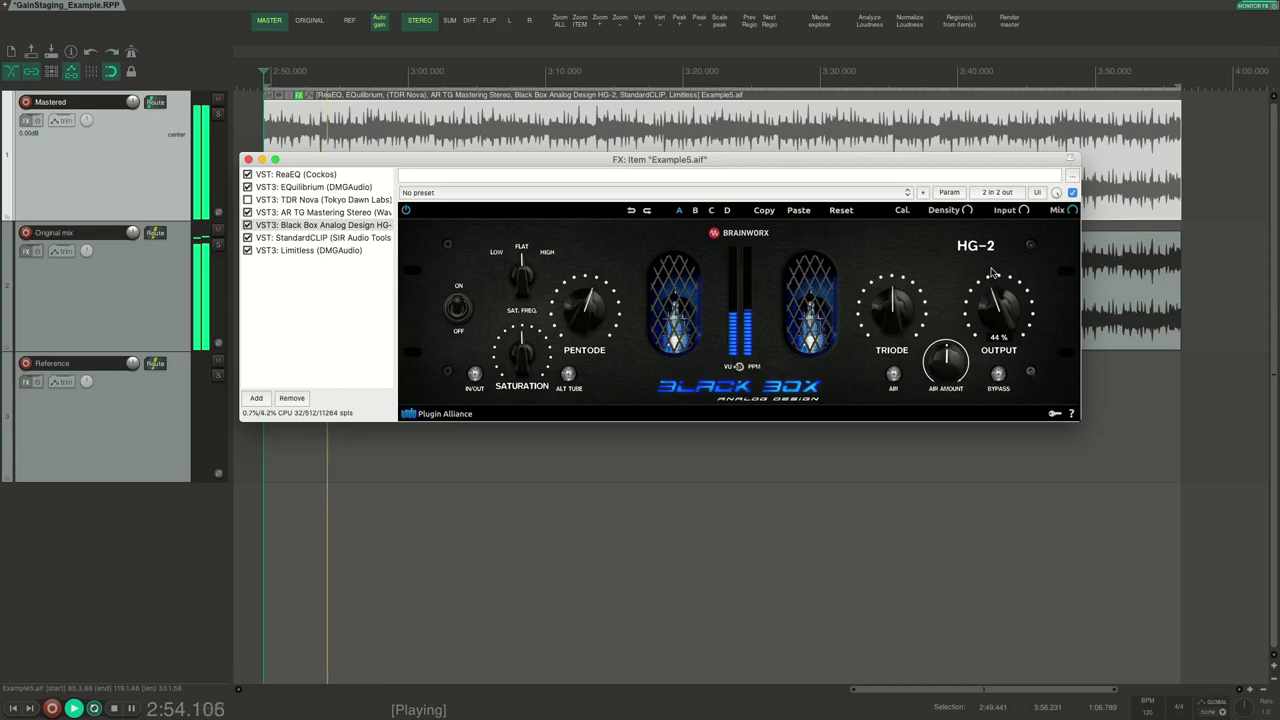
mouse_move(993, 273)
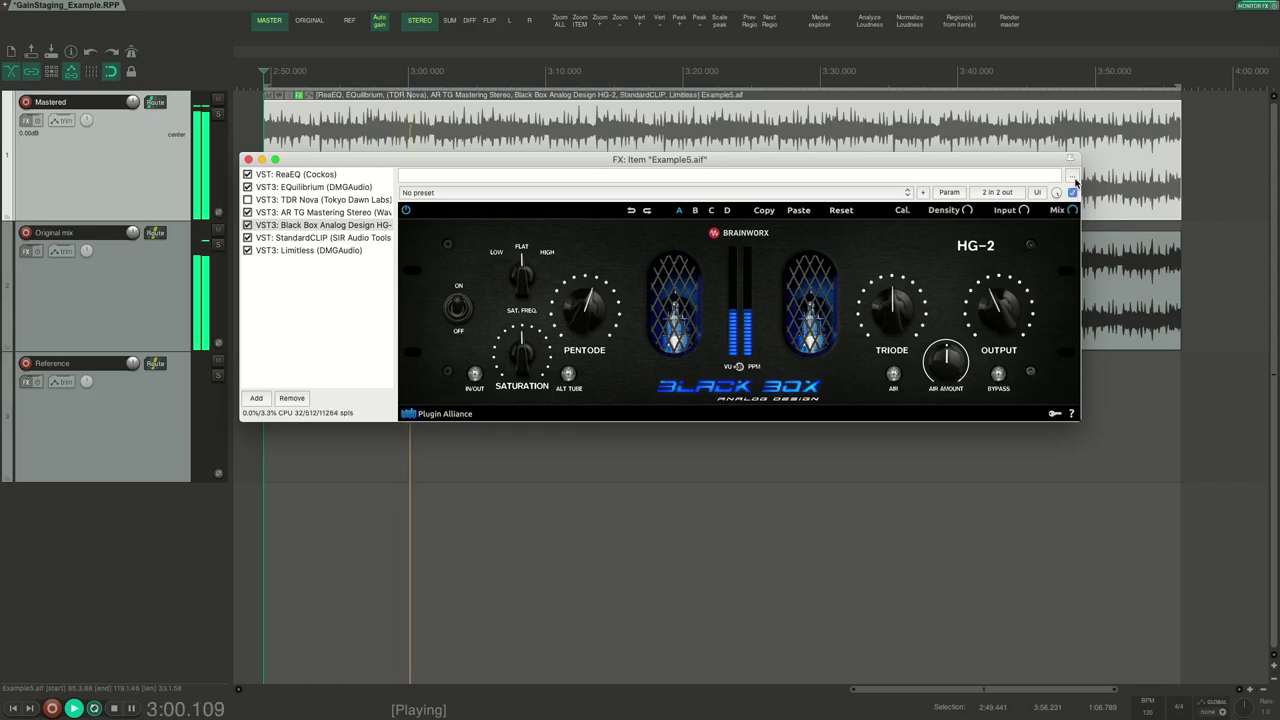
key("space")
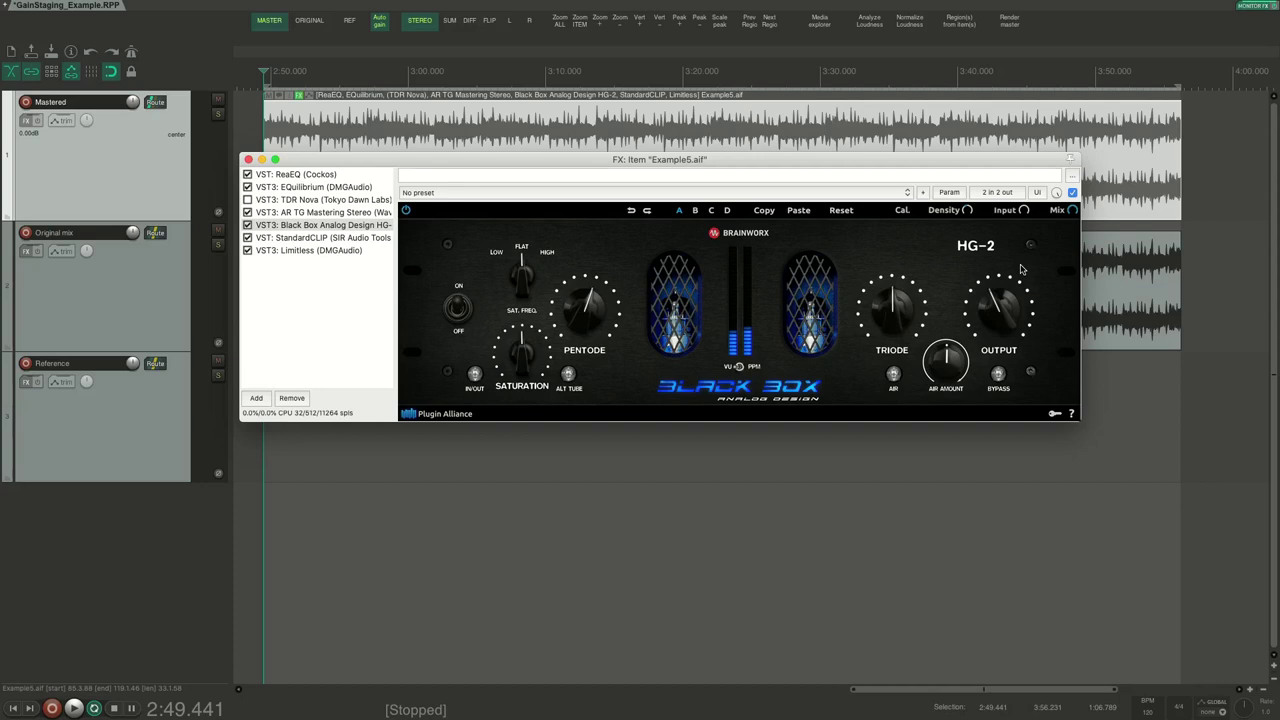
key("space")
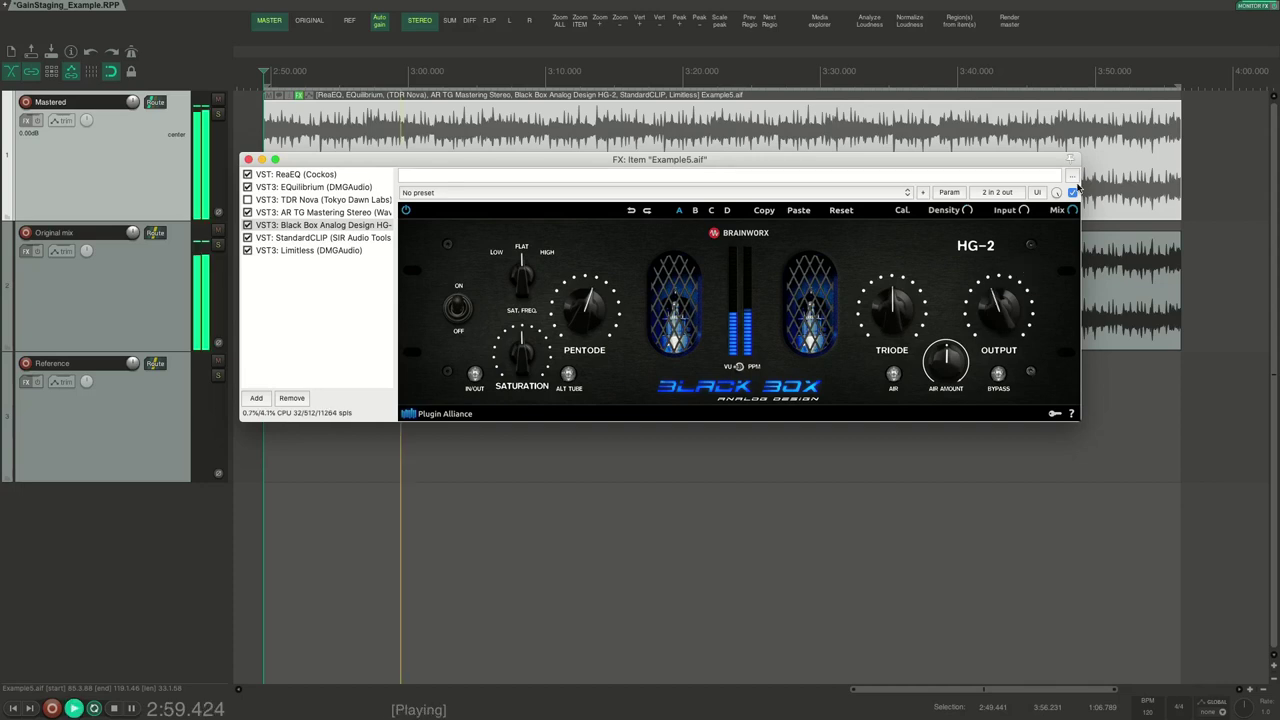
key("space")
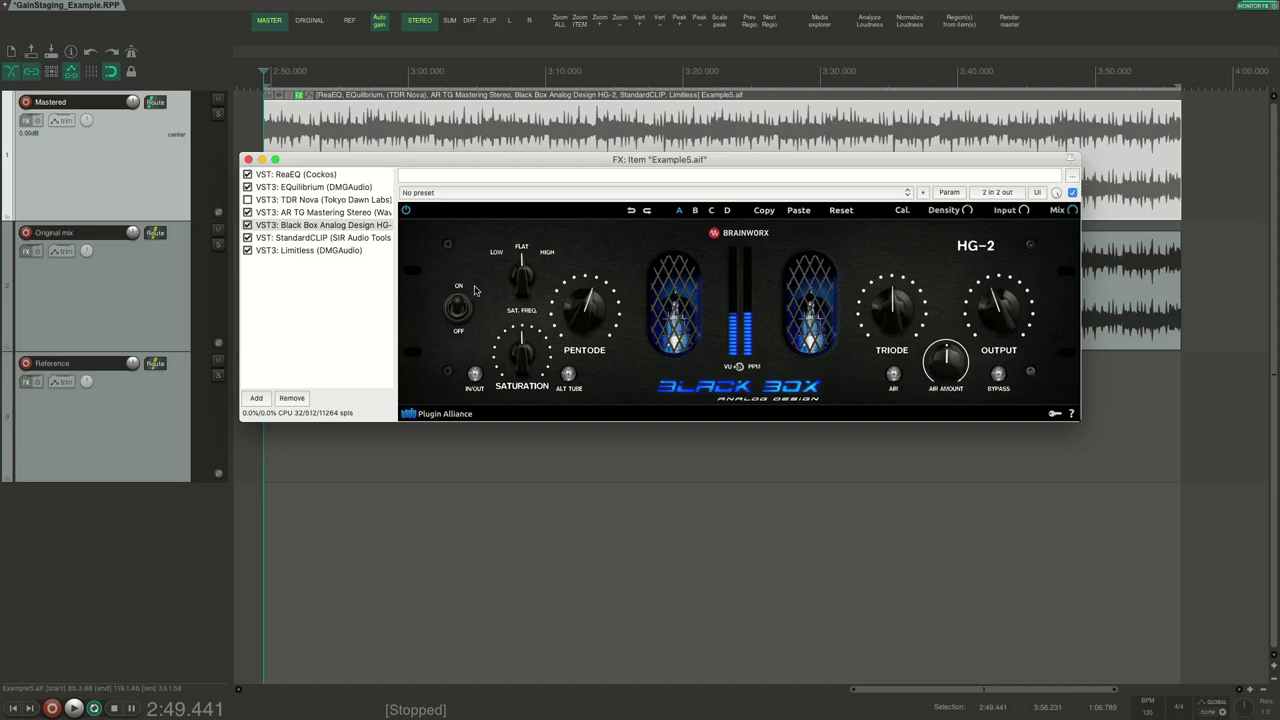
Step: Show StandardCLIP and audition it bypassed and enabled during playback, leaving it enabled and stopping playback
left_click(300, 237)
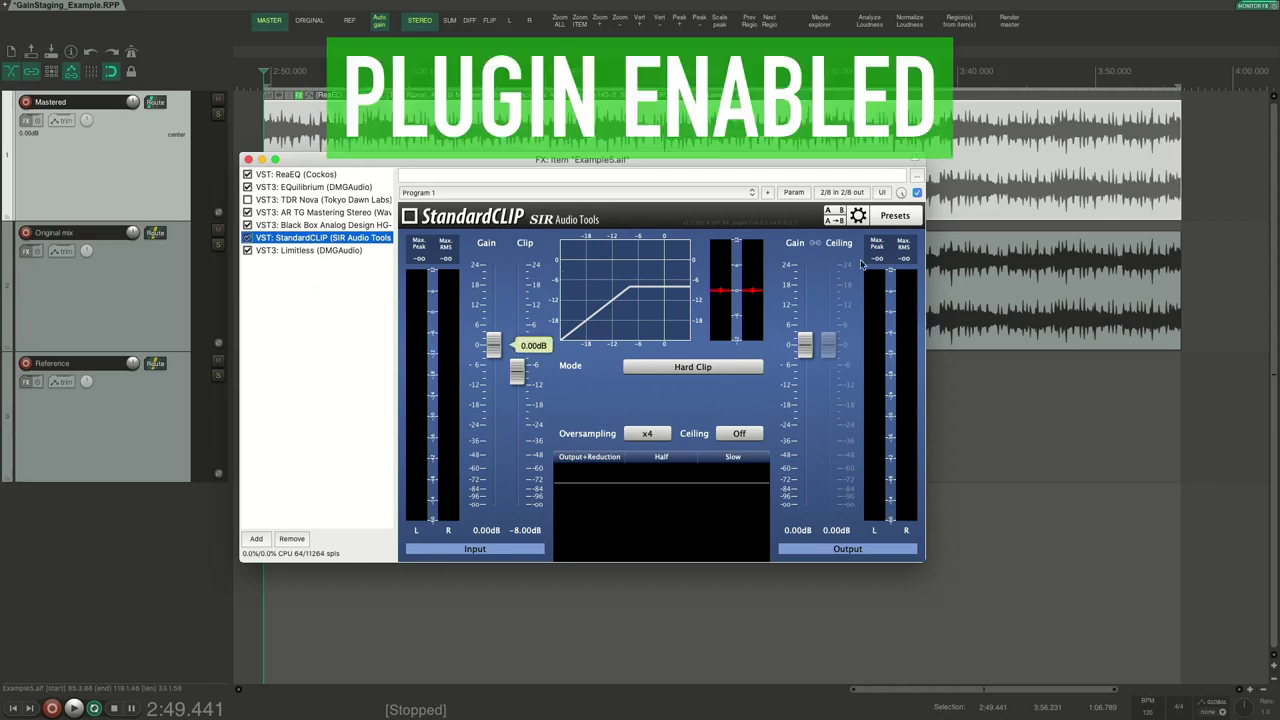
key("space")
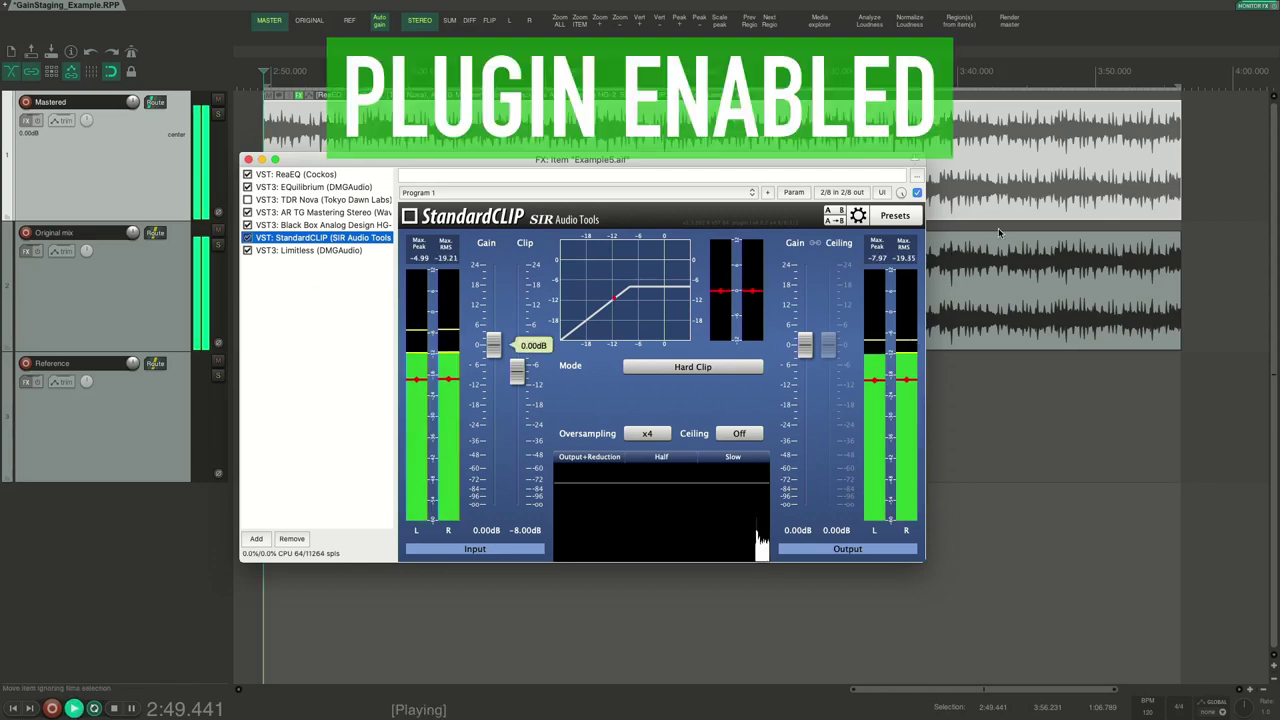
left_click(917, 192)
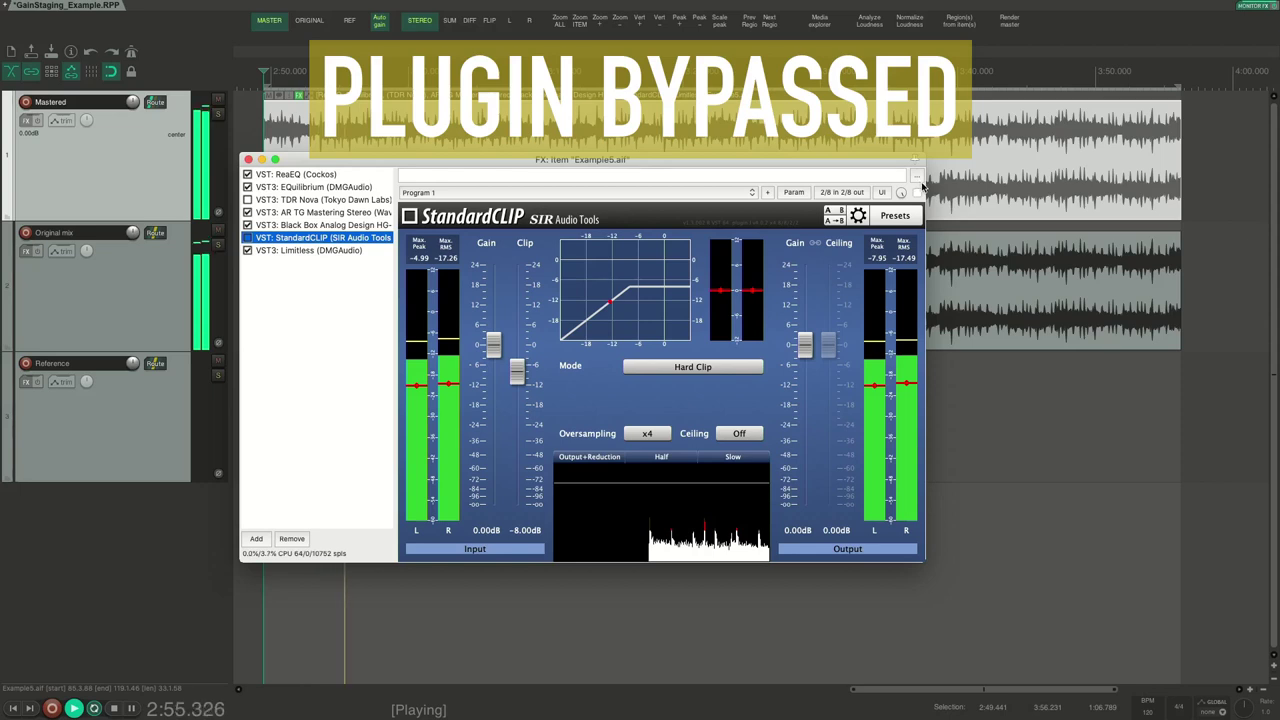
left_click(918, 191)
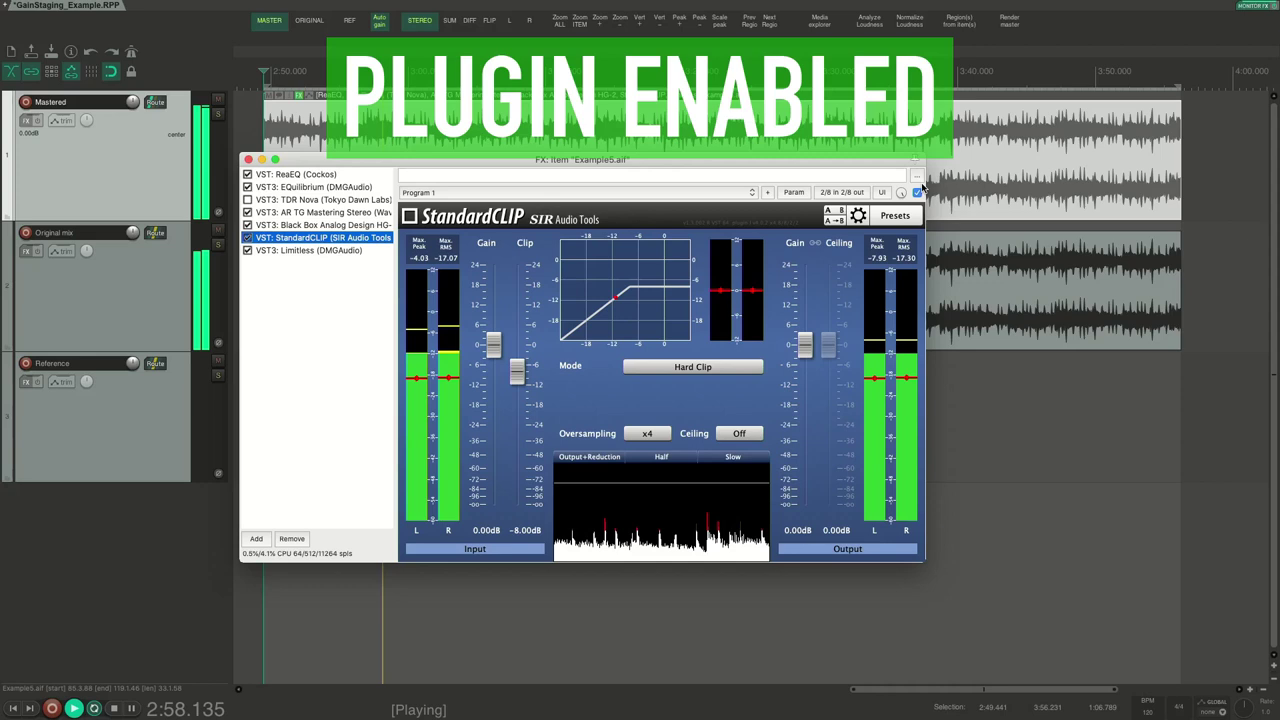
left_click(918, 191)
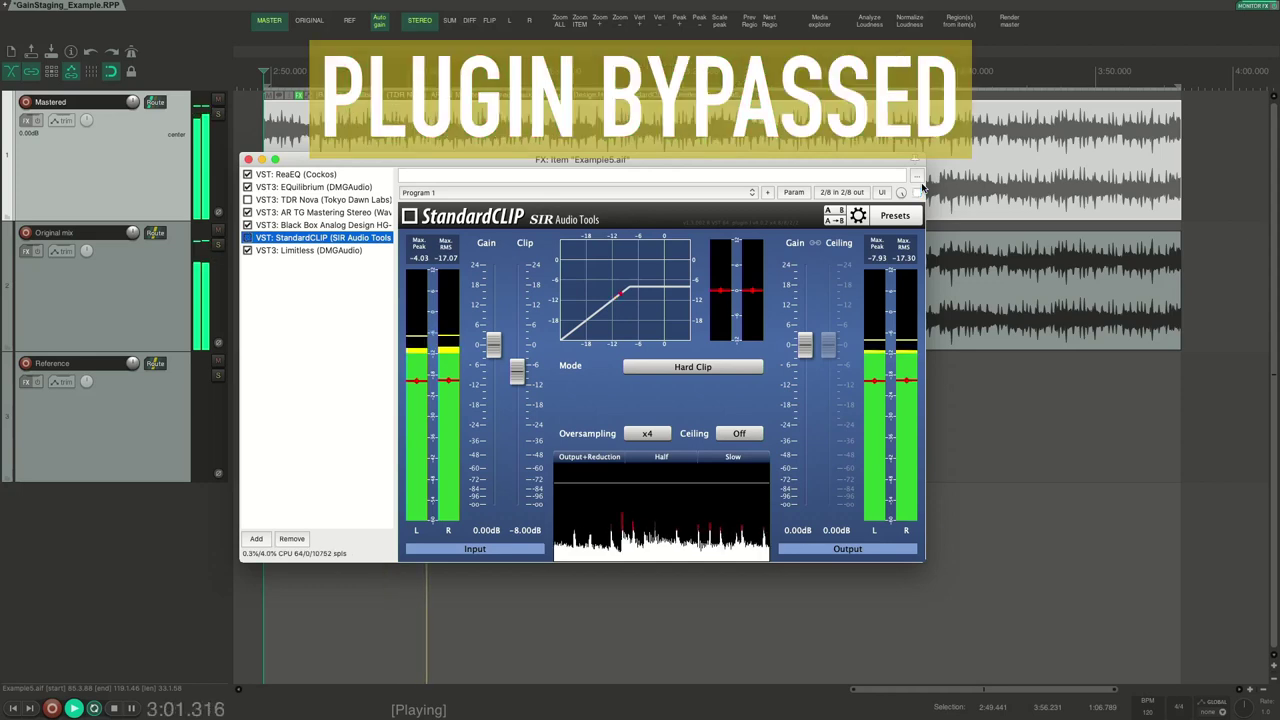
left_click(918, 191)
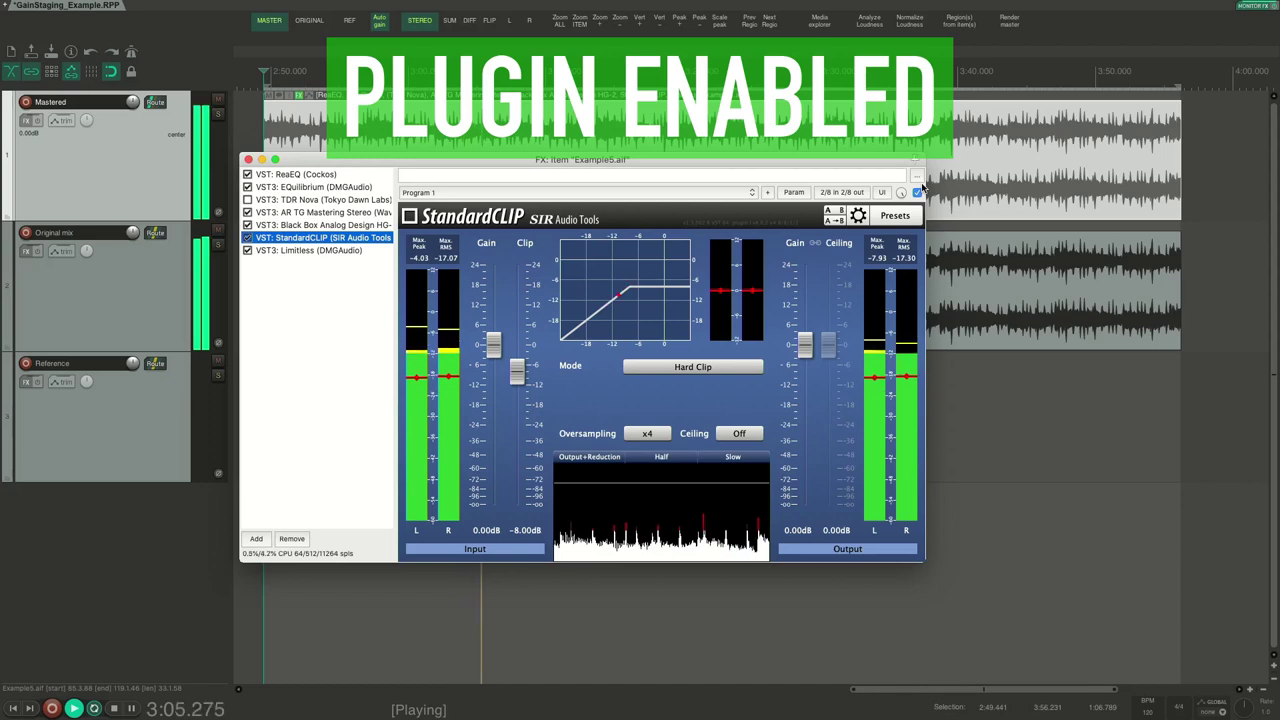
key("space")
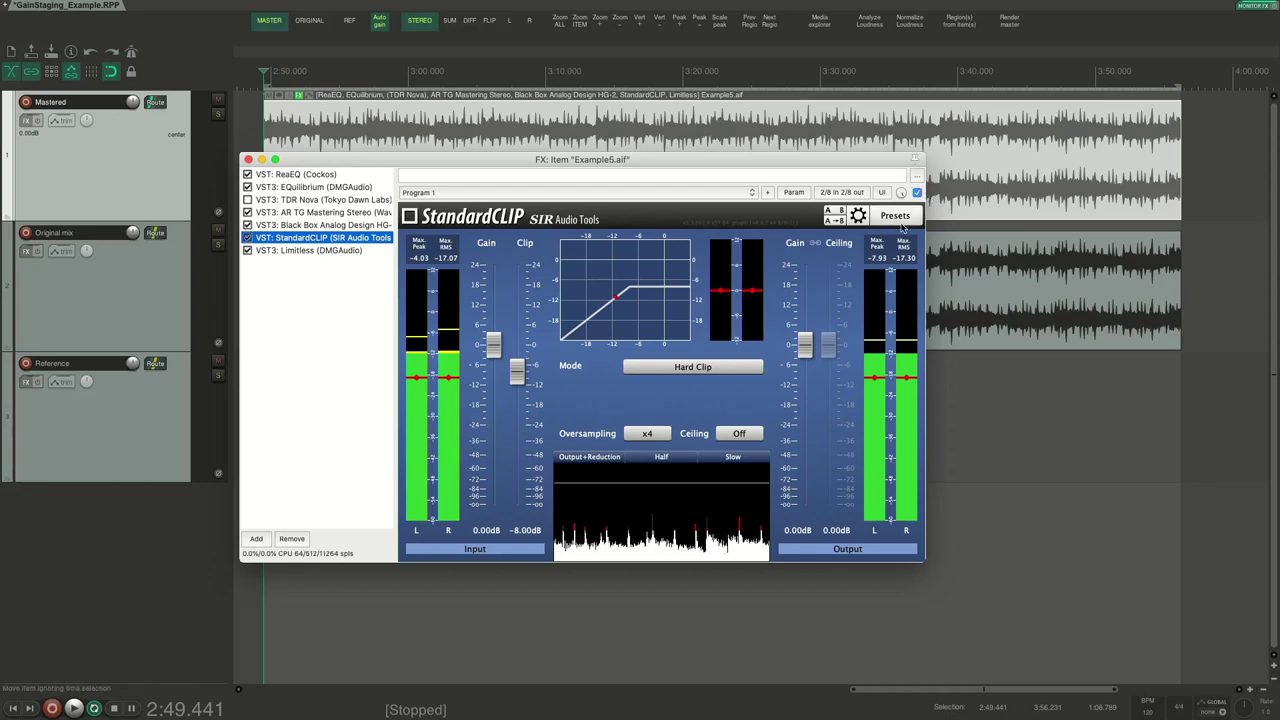
Step: Adjust StandardCLIP's clip level, starting at -4 dB and refining it to -6.60 dB while the item plays
left_click_drag(518, 371, 524, 356)
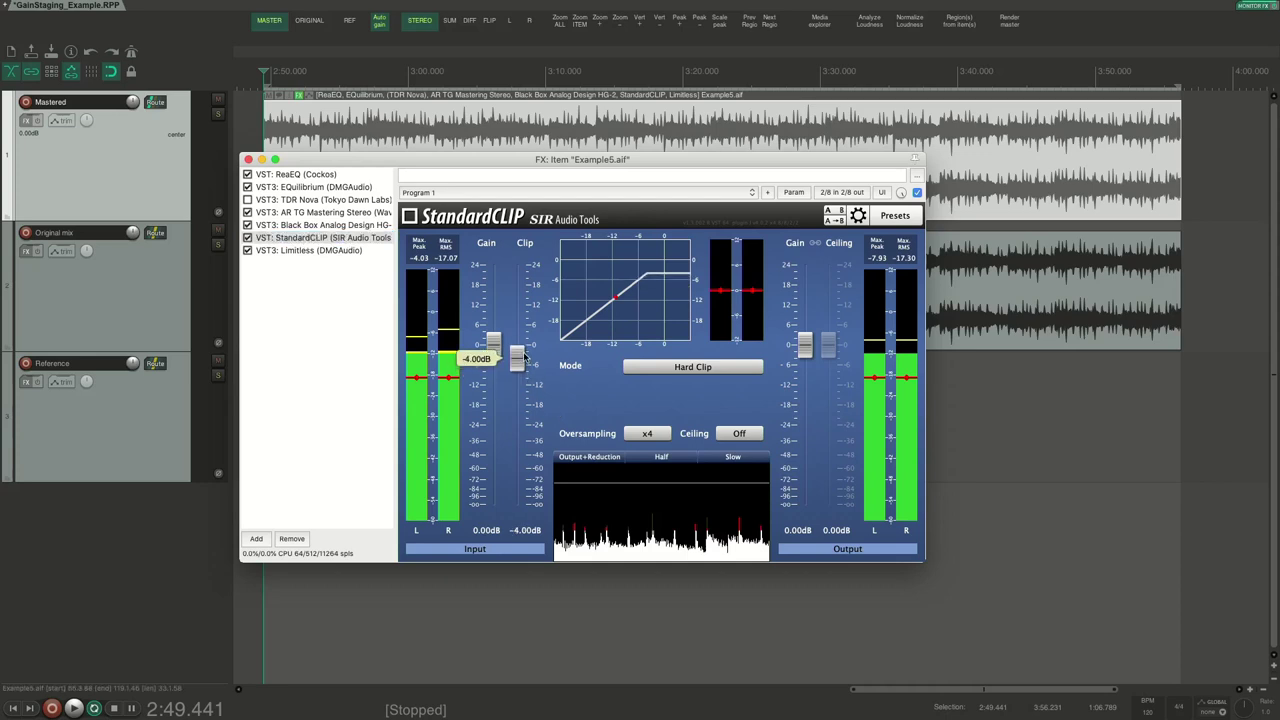
scroll(524, 356, "down", 2)
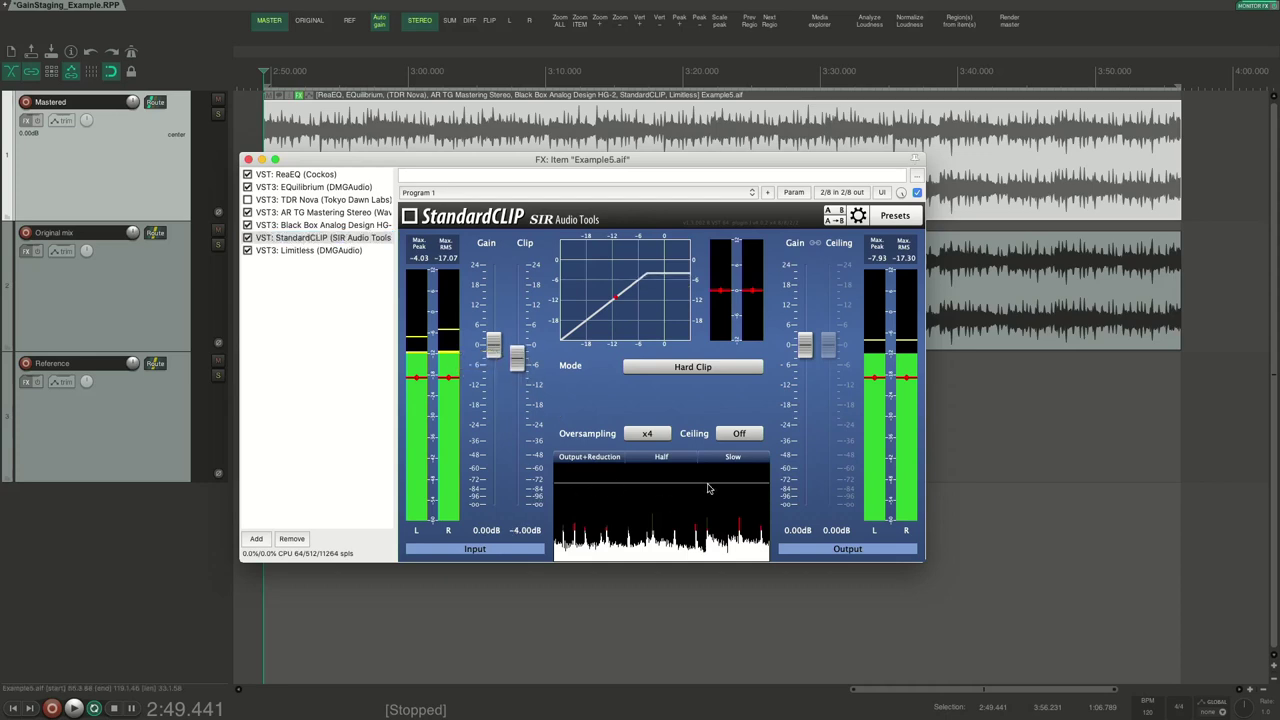
key("space")
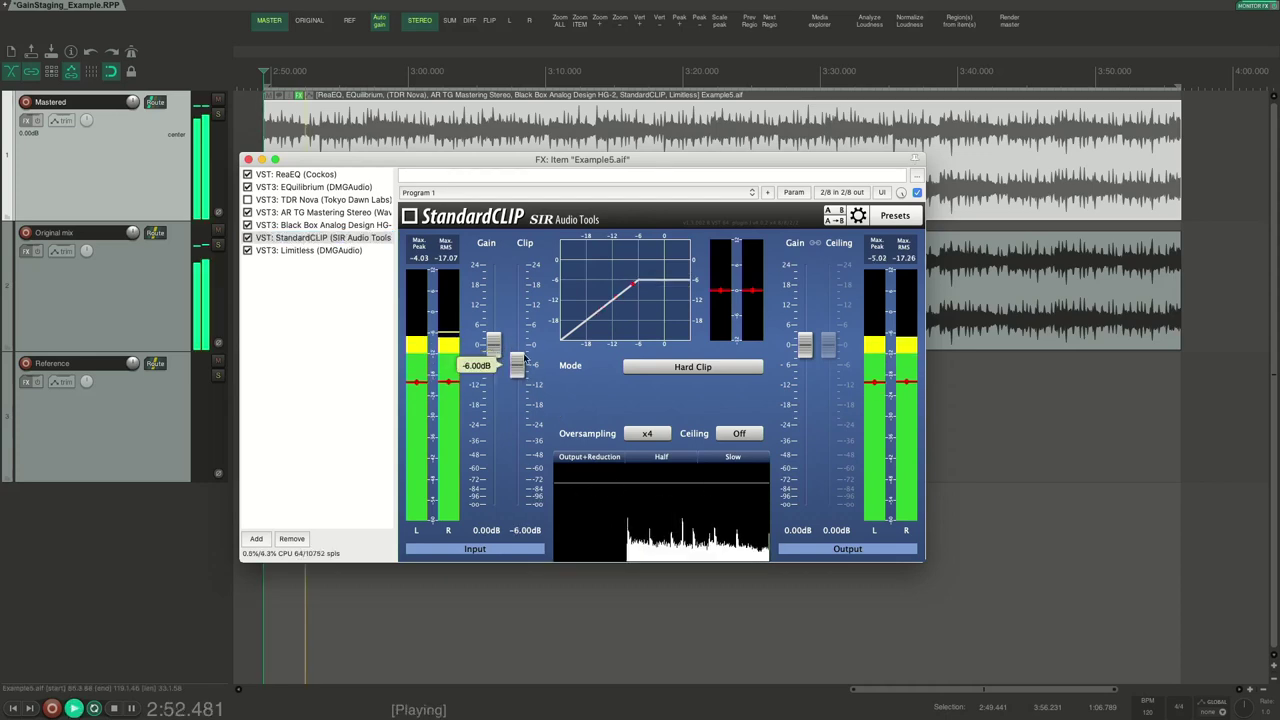
left_click_drag(524, 357, 563, 357)
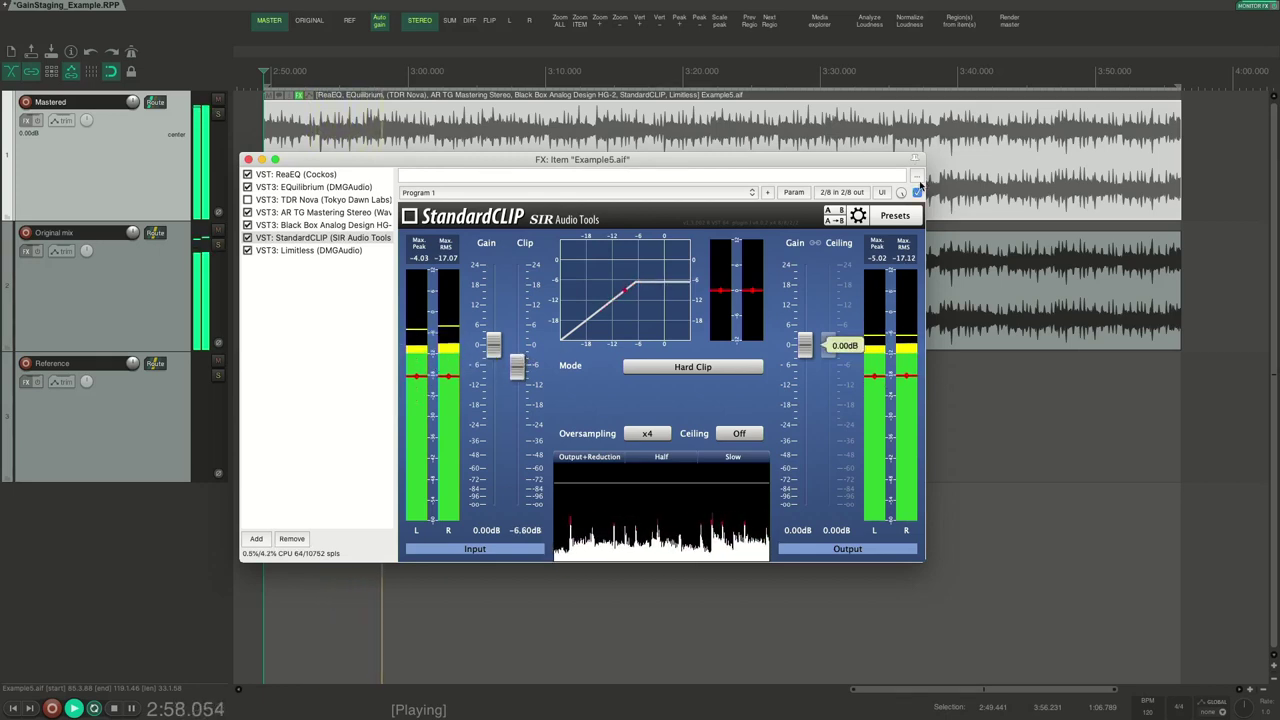
Step: Compare StandardCLIP bypassed and enabled at its new clip level during playback, leaving it enabled and stopping playback
left_click(918, 190)
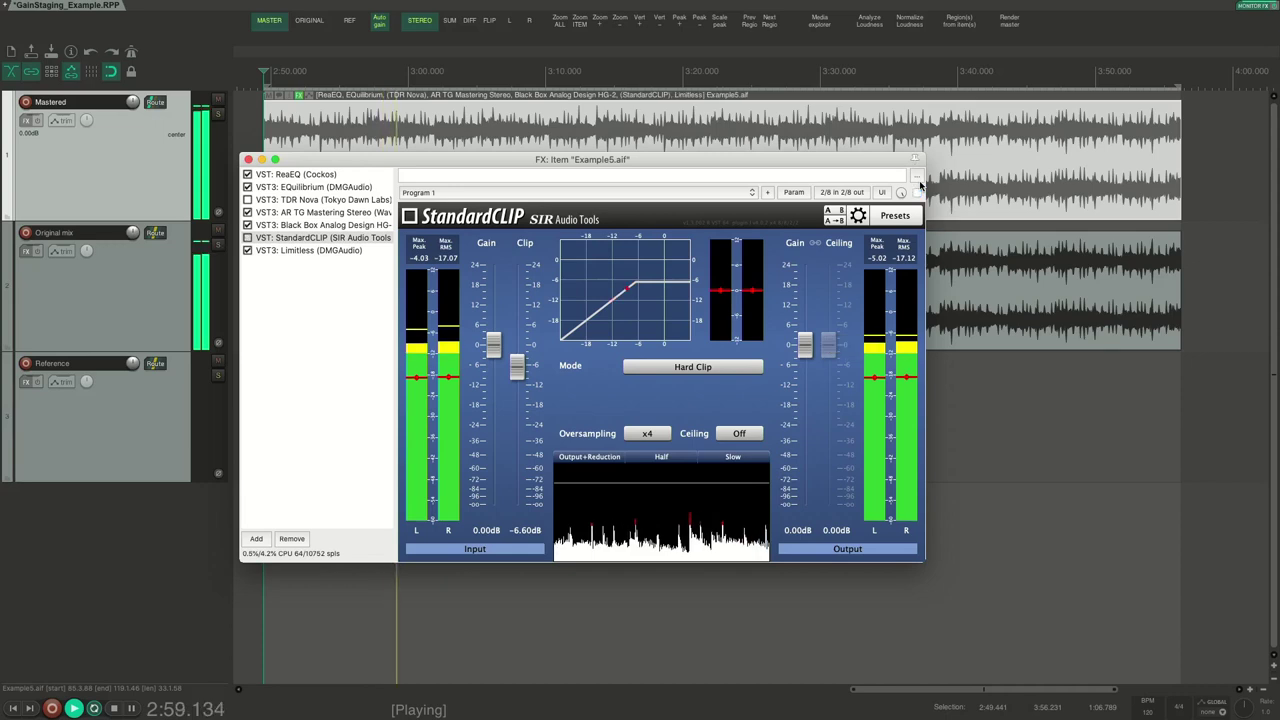
left_click(918, 190)
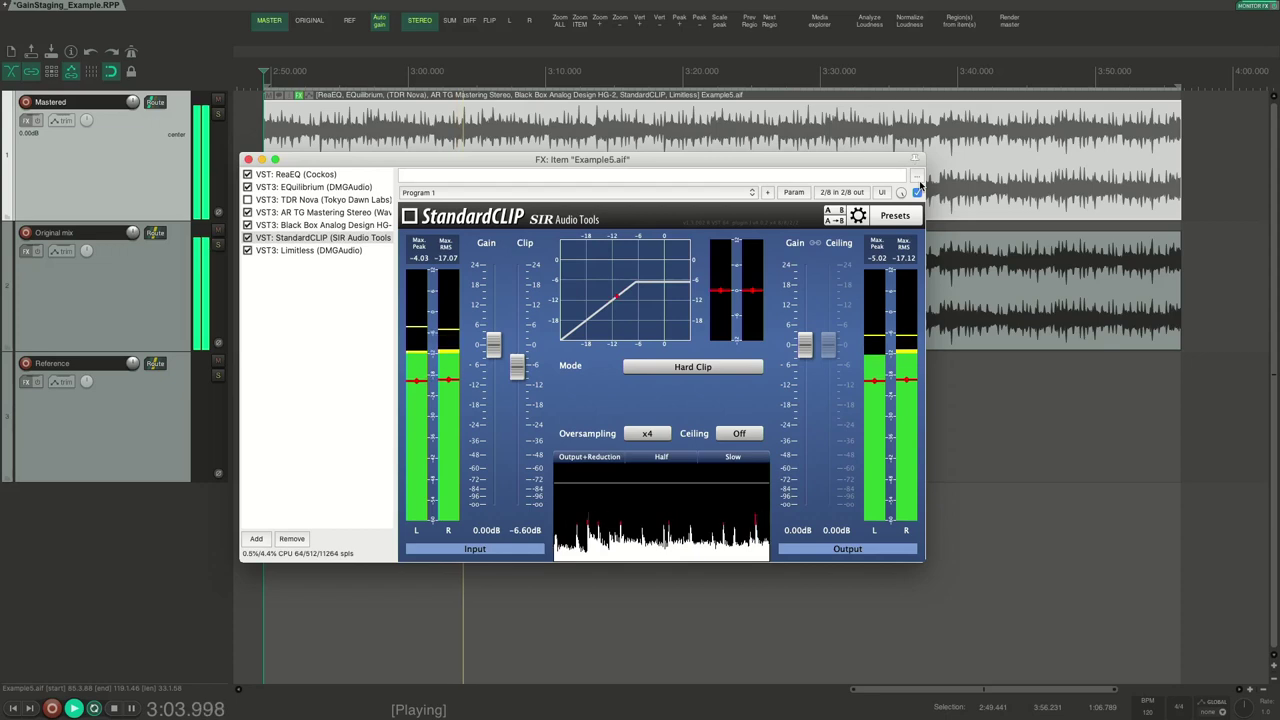
key("space")
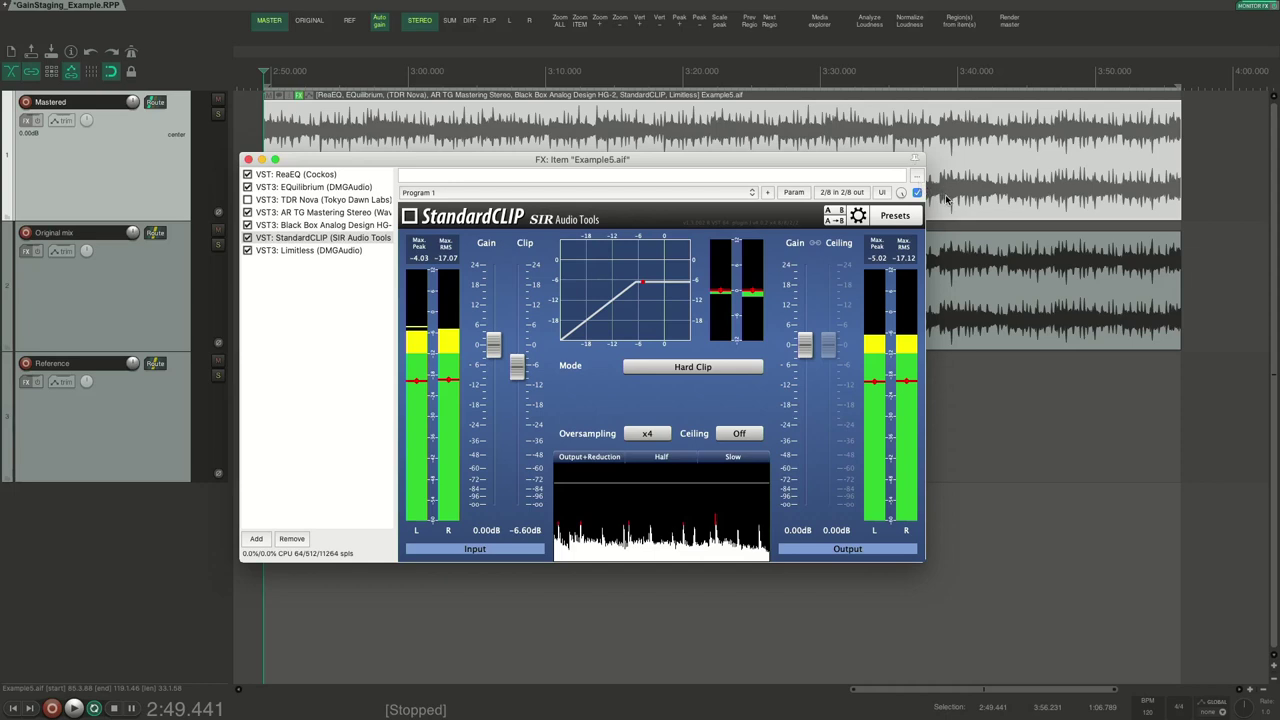
Step: Show the Limitless limiter and audition the complete mastering chain, then stop playback
left_click(316, 250)
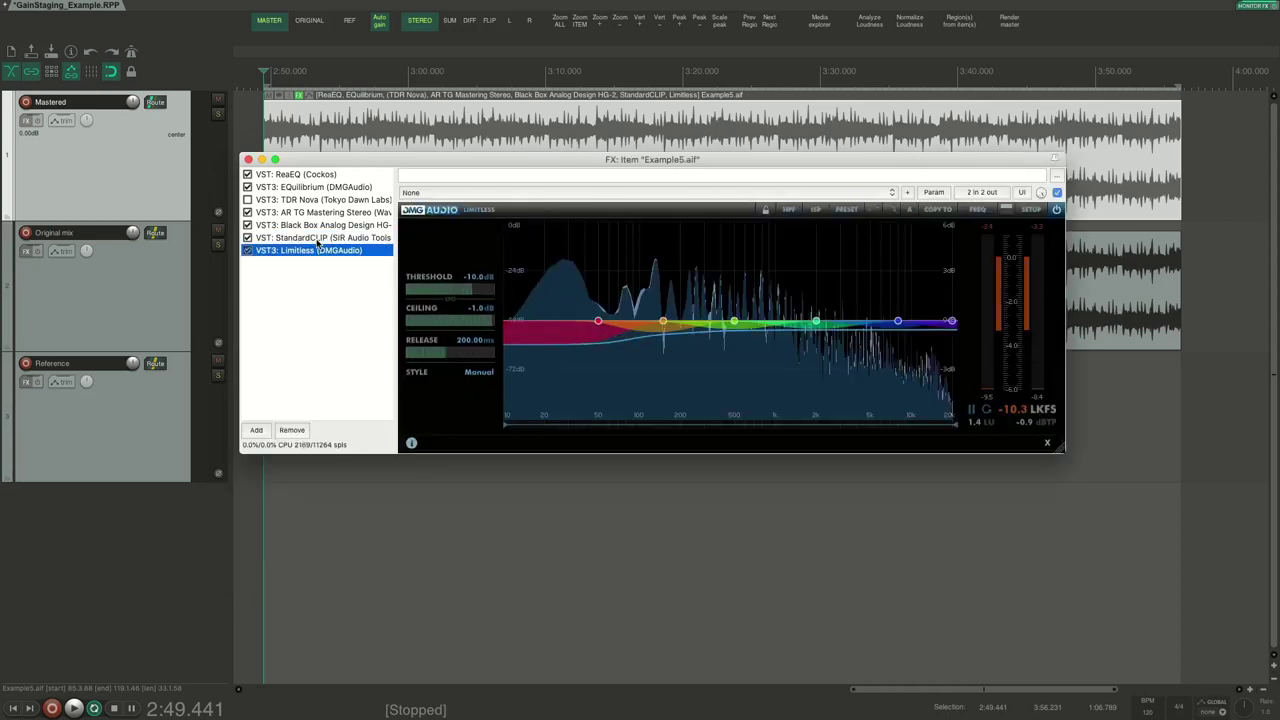
key("space")
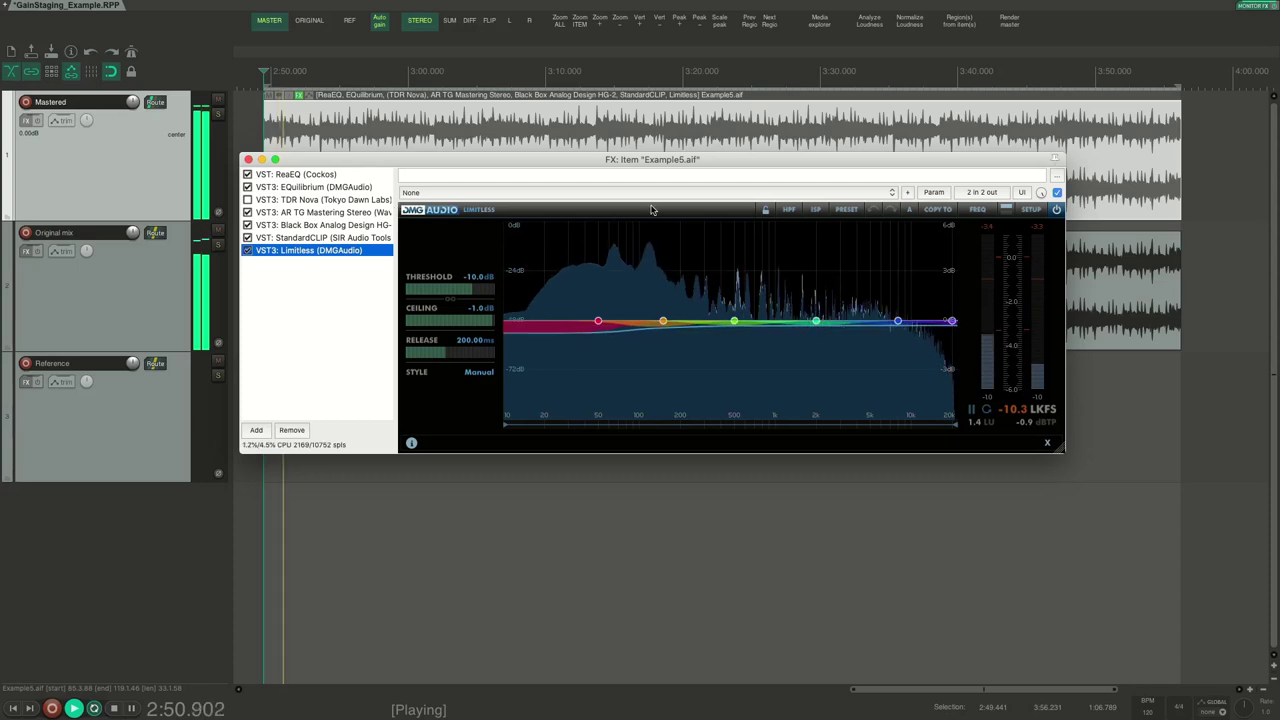
key("space")
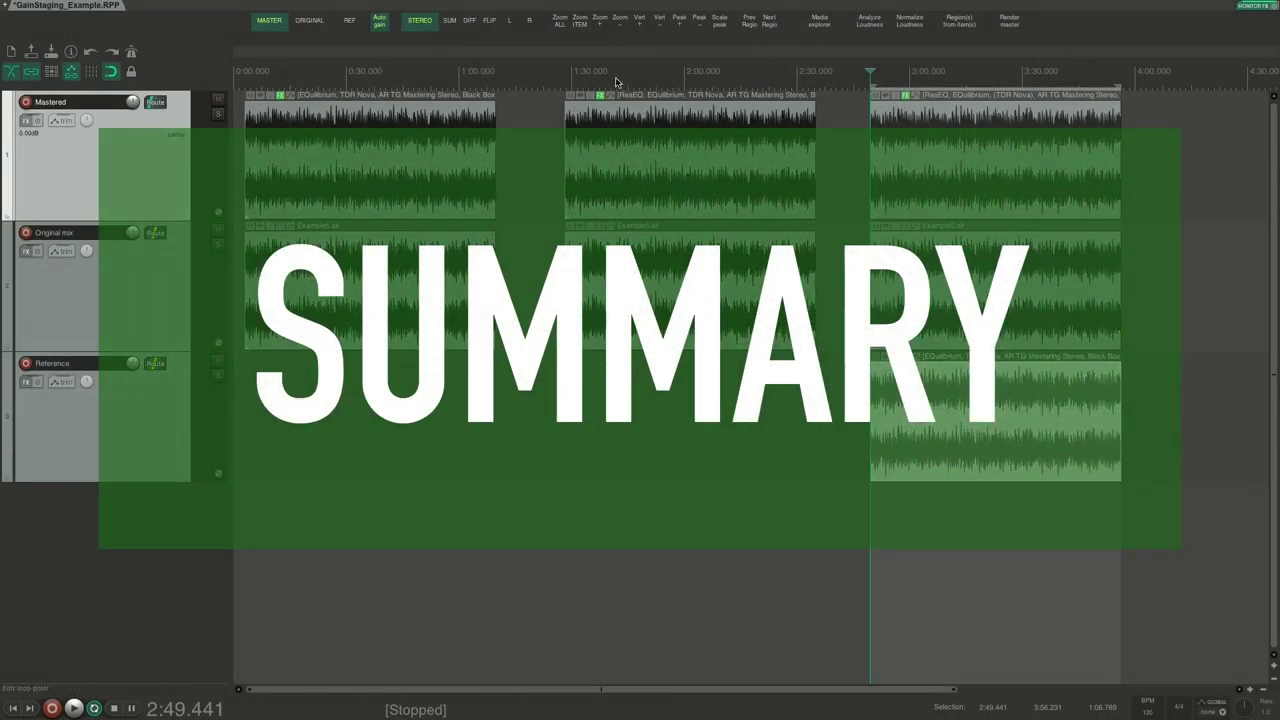
Step: Open the effects chain of the third item on the Mastered track and review ReaEQ, EQuilibrium, TDR Nova, AR TG Mastering and HG-2
left_click(946, 125)
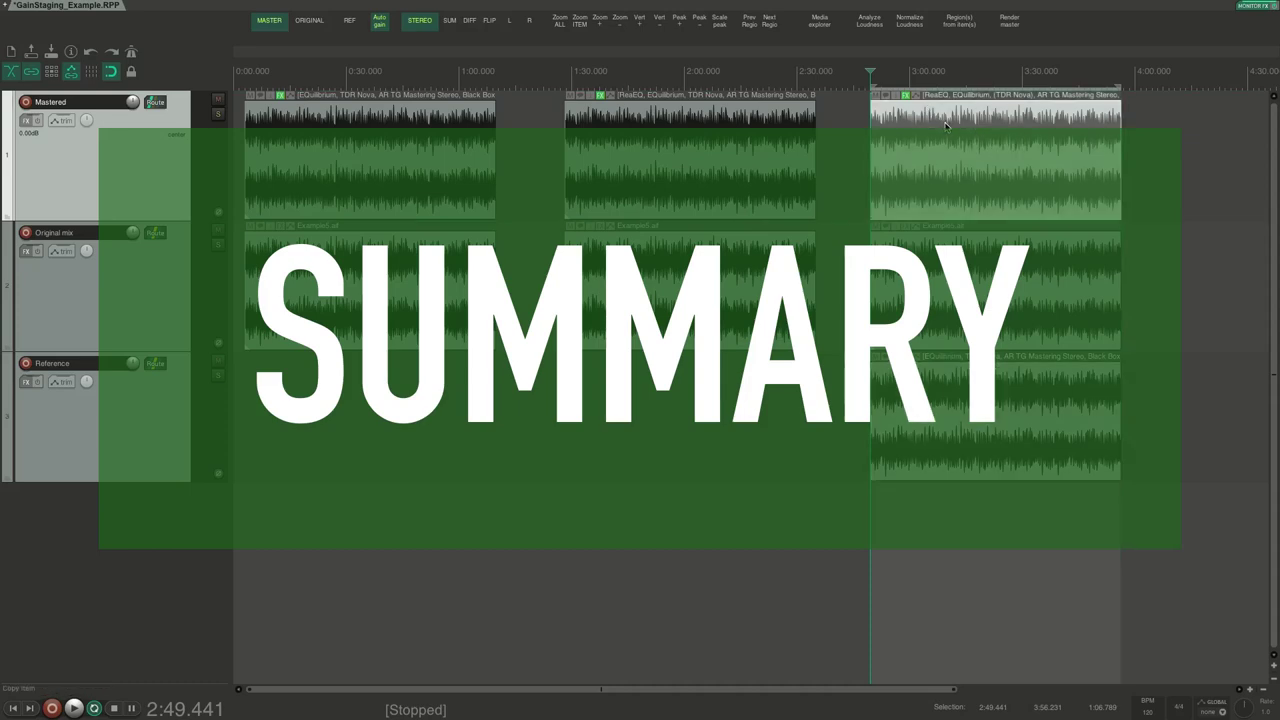
key("shift+e")
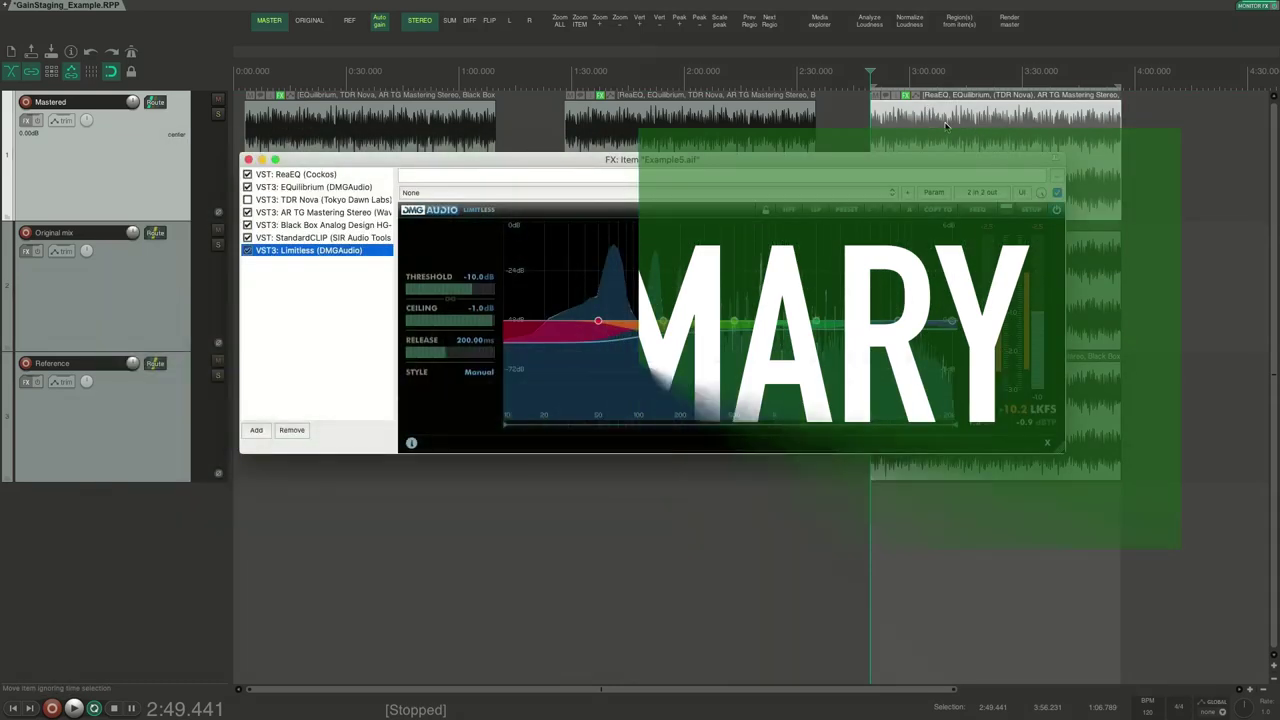
left_click(338, 173)
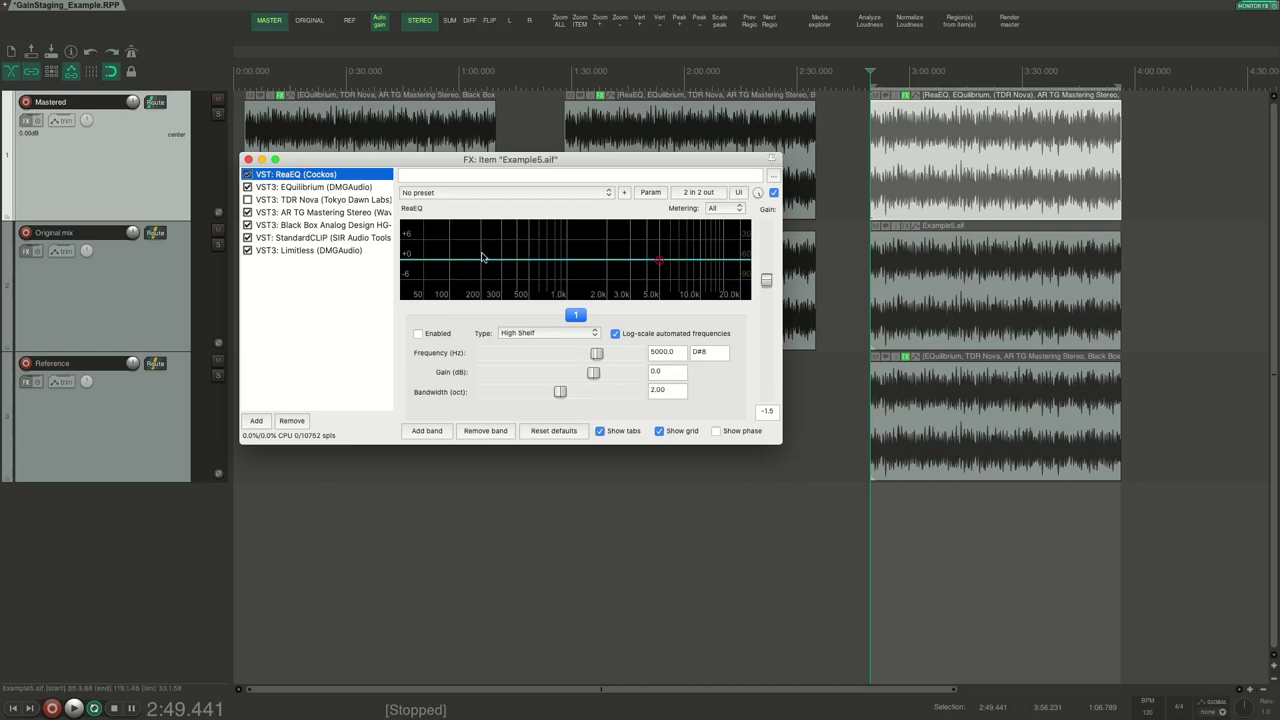
left_click(351, 186)
left_click(353, 200)
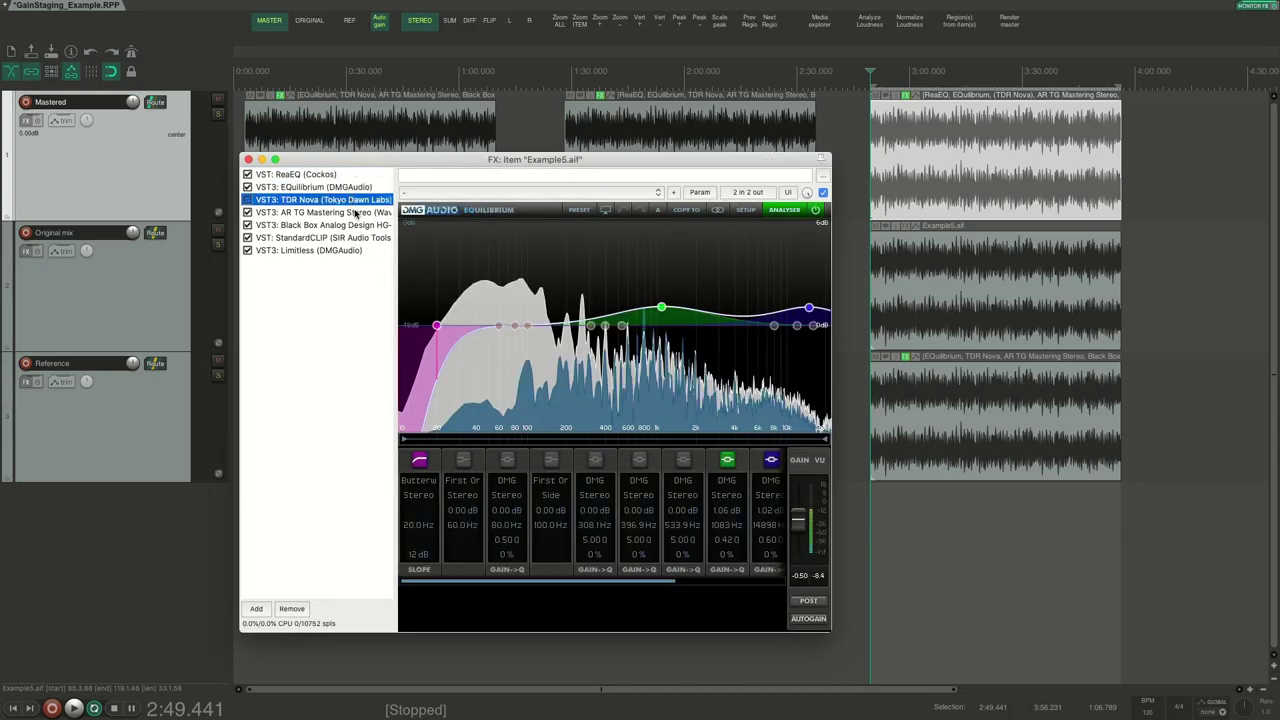
left_click(357, 212)
left_click(358, 225)
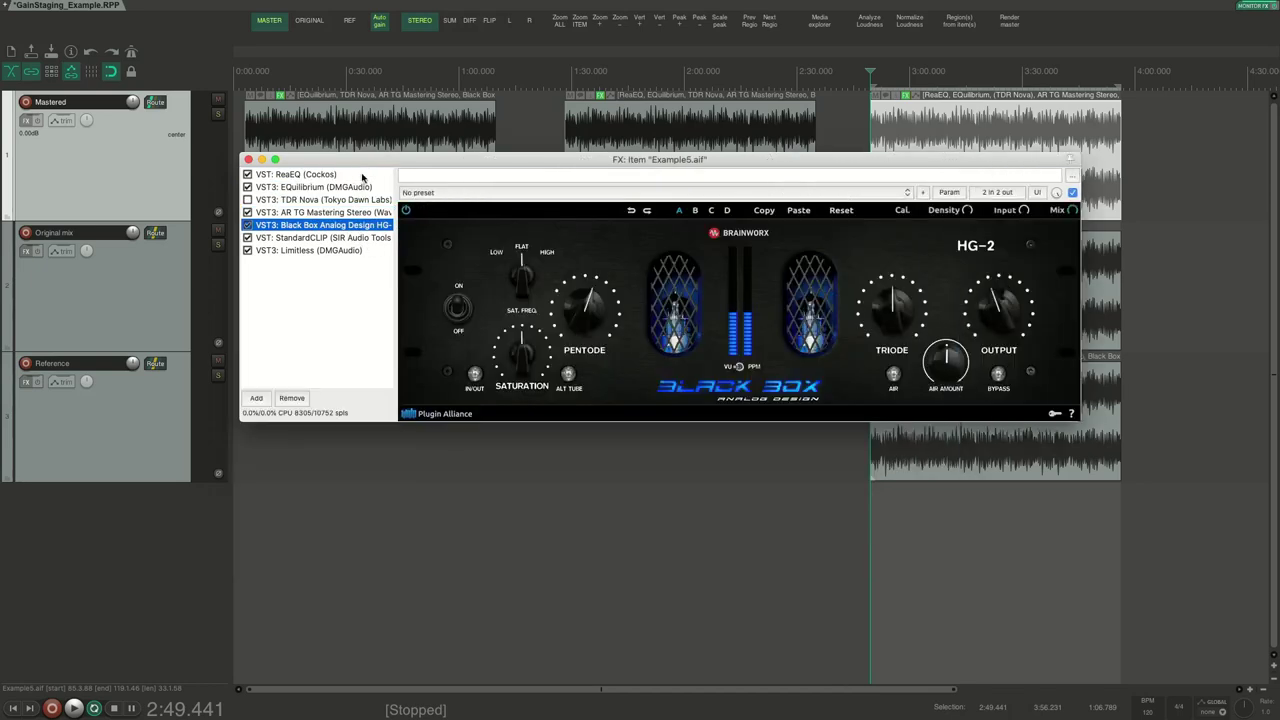
Step: Revisit EQuilibrium and TDR Nova, check StandardCLIP's clip level, and show Limitless with its threshold setting
left_click(360, 187)
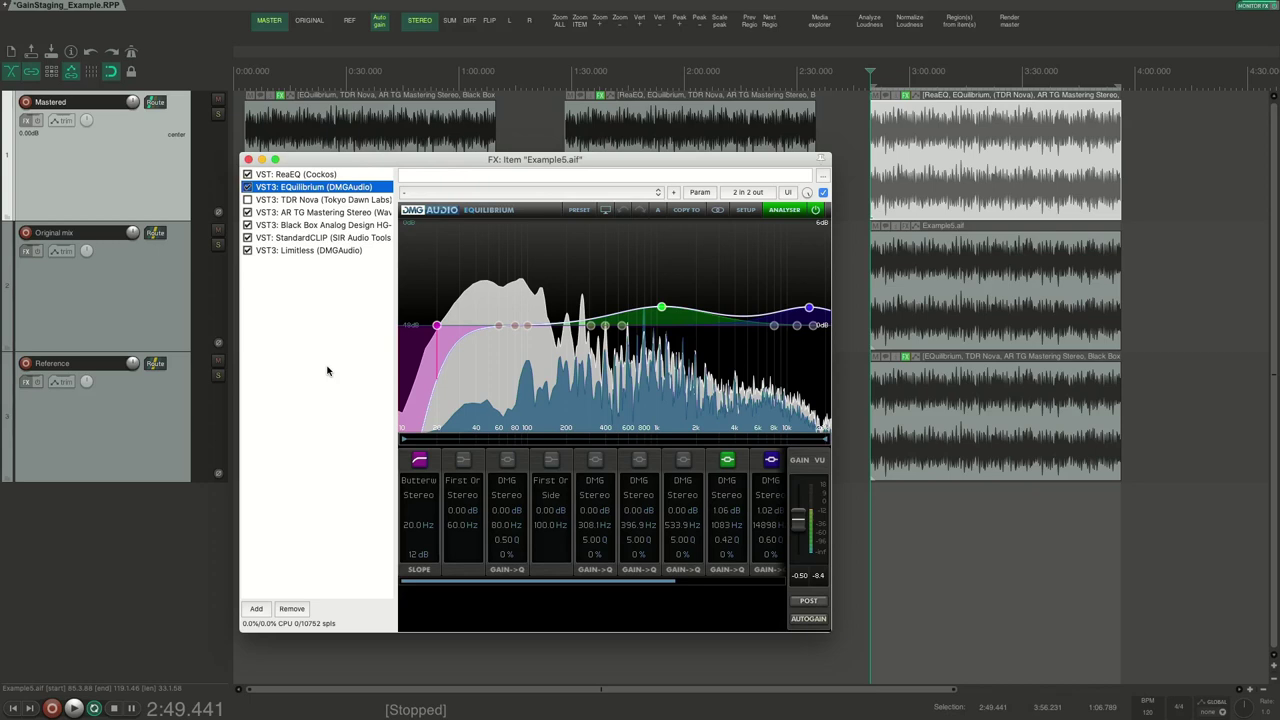
left_click(318, 199)
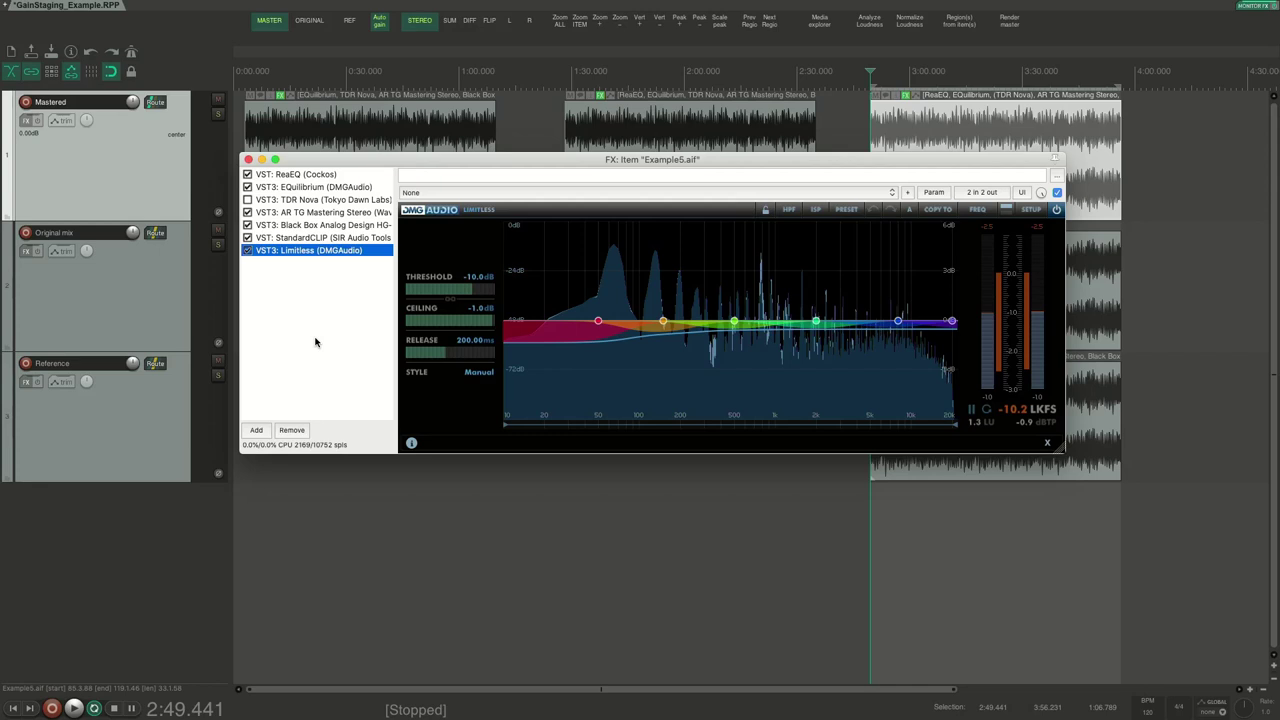
left_click(314, 233)
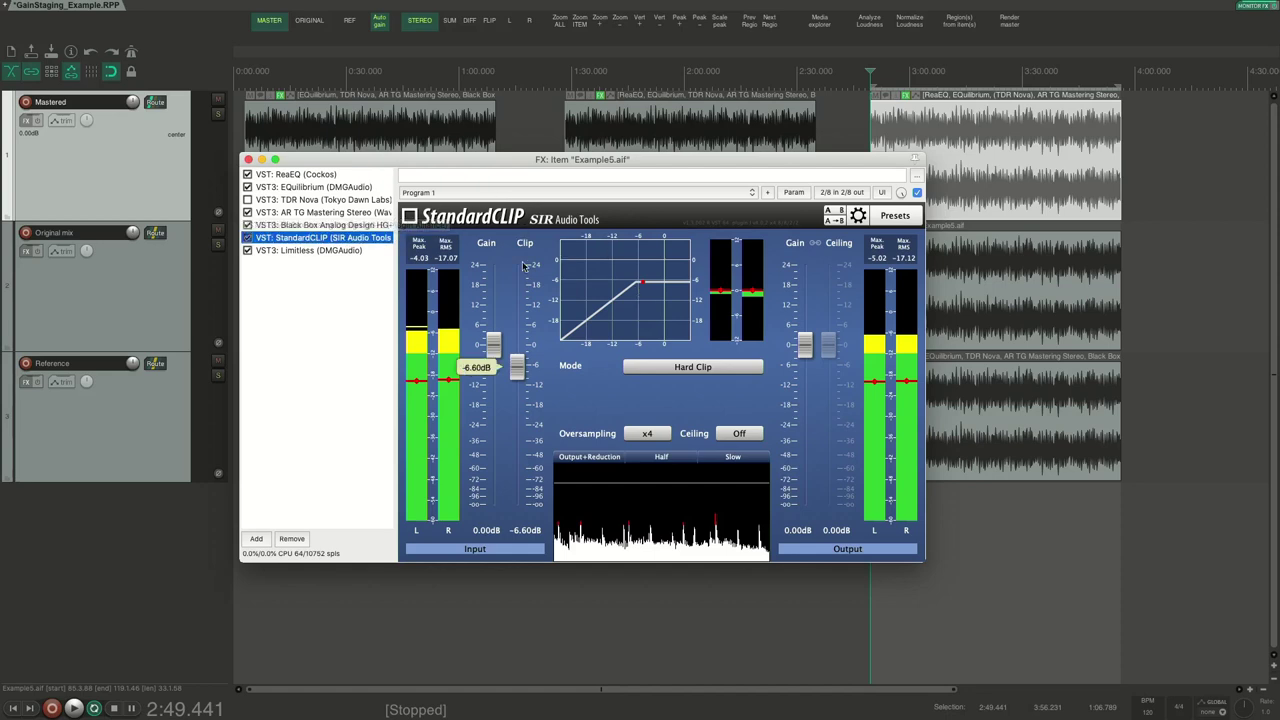
mouse_move(518, 366)
left_click(310, 250)
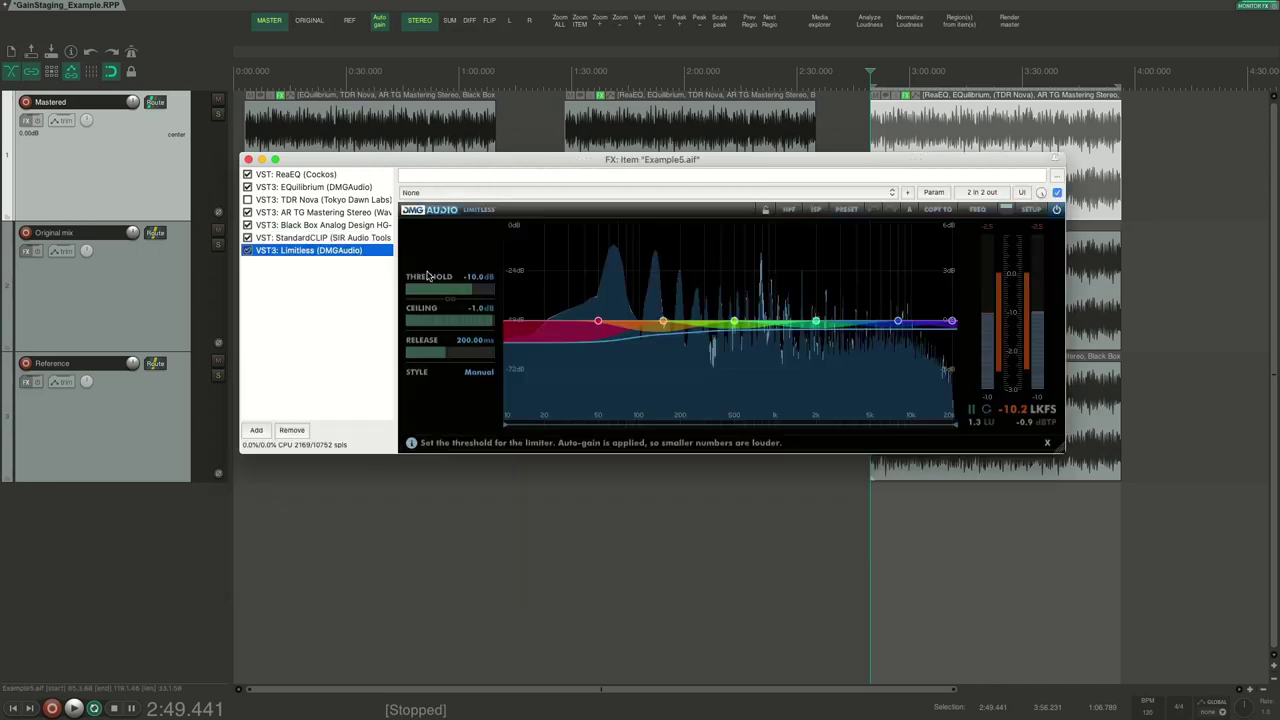